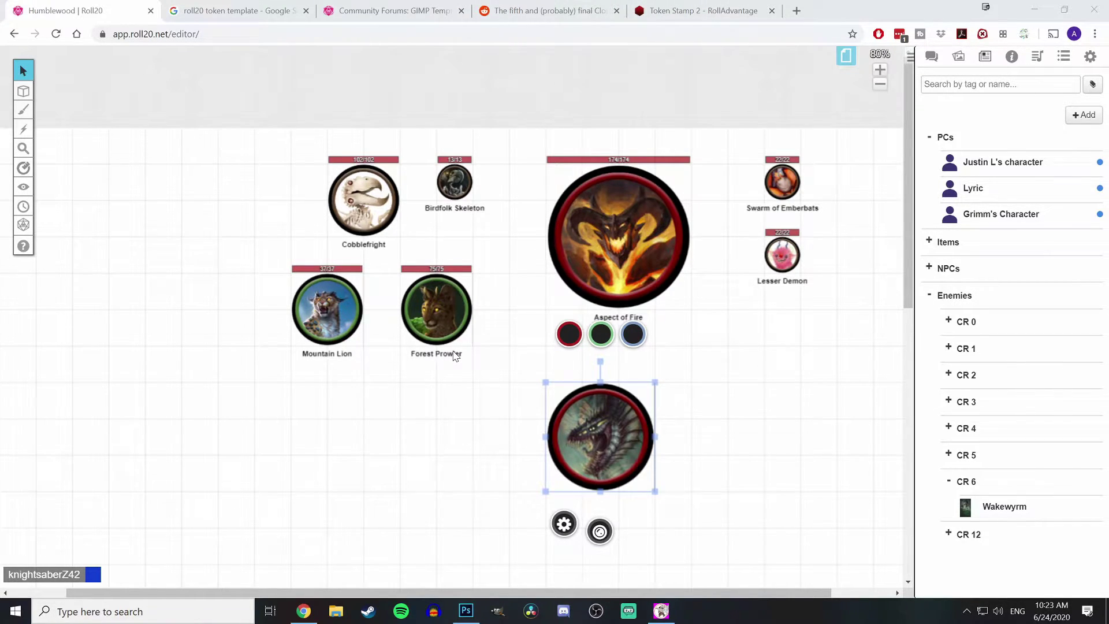
- Switch the tabletop editor to full screen and select the dragon token below Aspect of Fire
{"action": "left_click", "coordinate": [302, 409]}
{"action": "key", "text": "F11"}
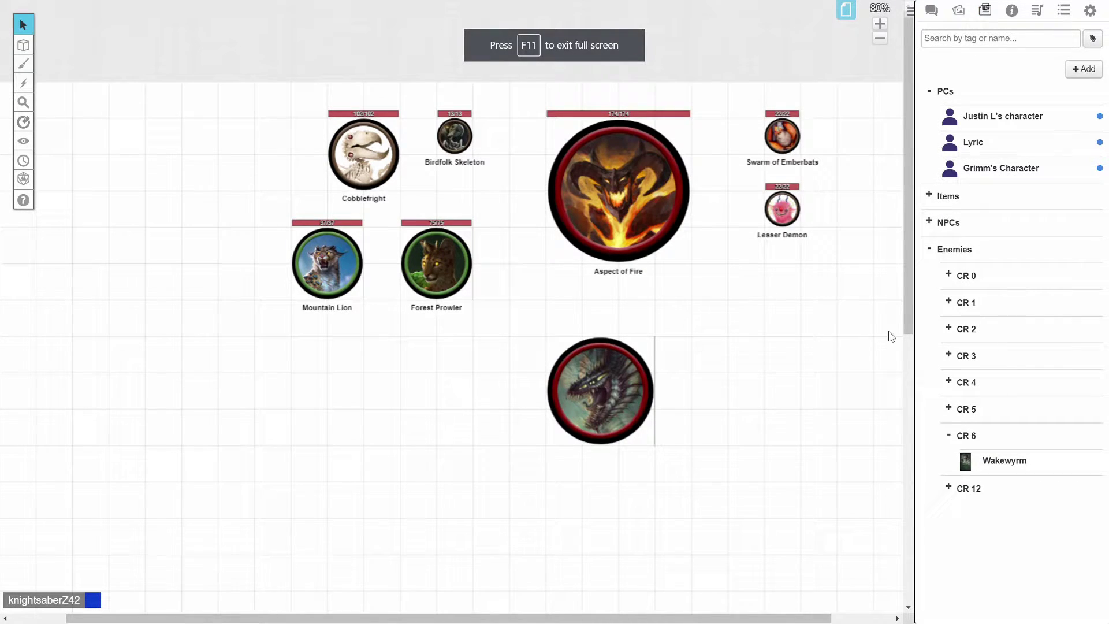
{"action": "left_click", "coordinate": [615, 367]}
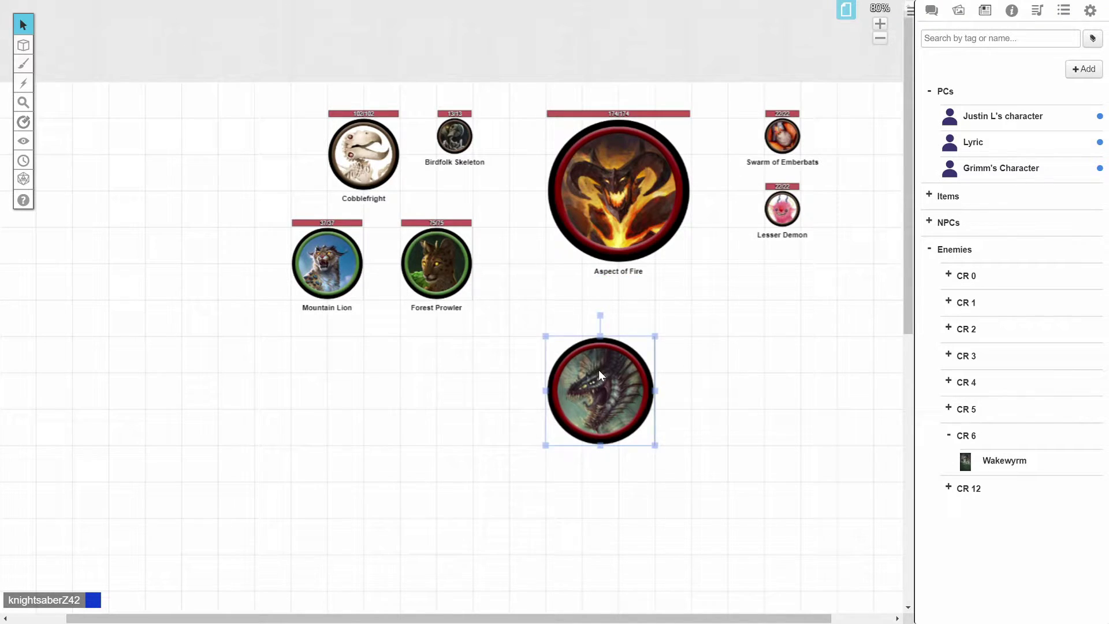
- Examine the stats and actions on the Wakewyrm character sheet in the CR 6 folder
{"action": "double_click", "coordinate": [598, 371]}
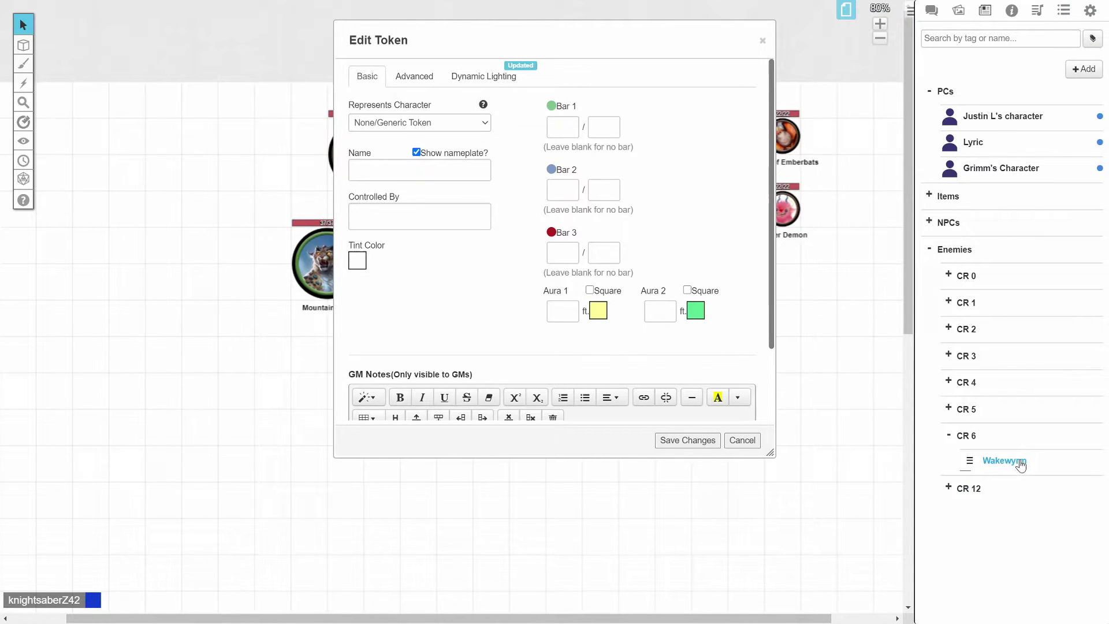
{"action": "left_click", "coordinate": [739, 443]}
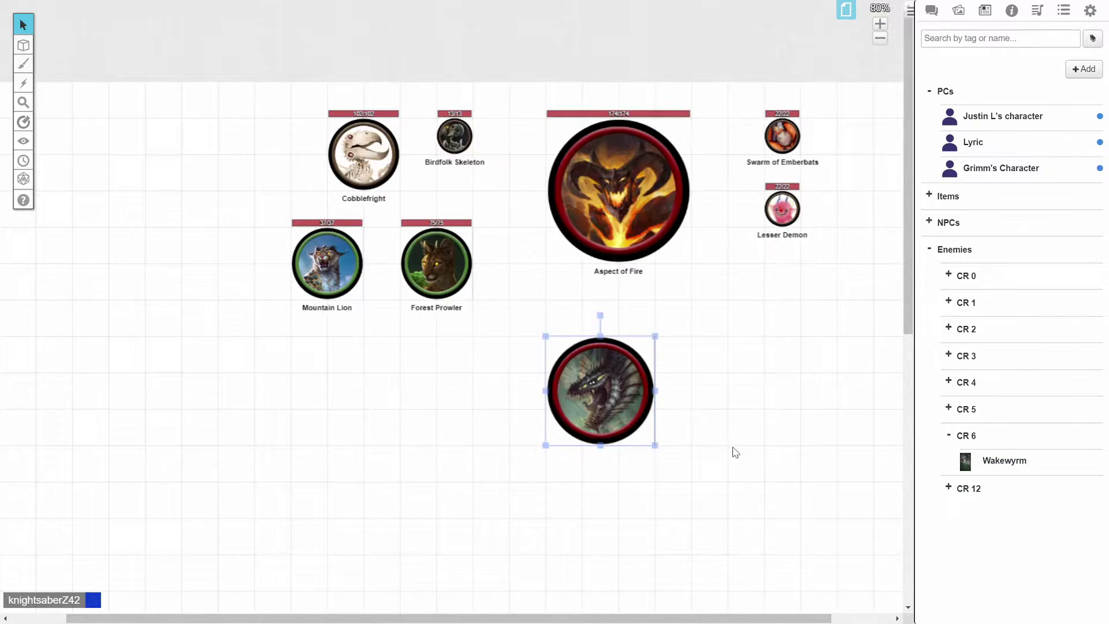
{"action": "left_click", "coordinate": [1004, 462]}
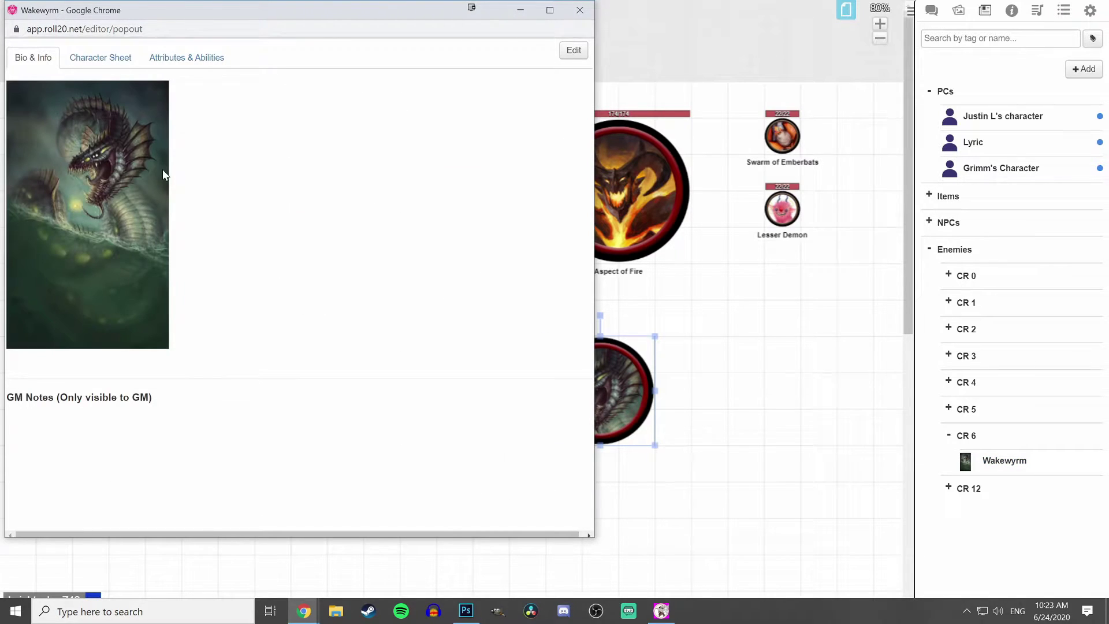
{"action": "left_click", "coordinate": [92, 56]}
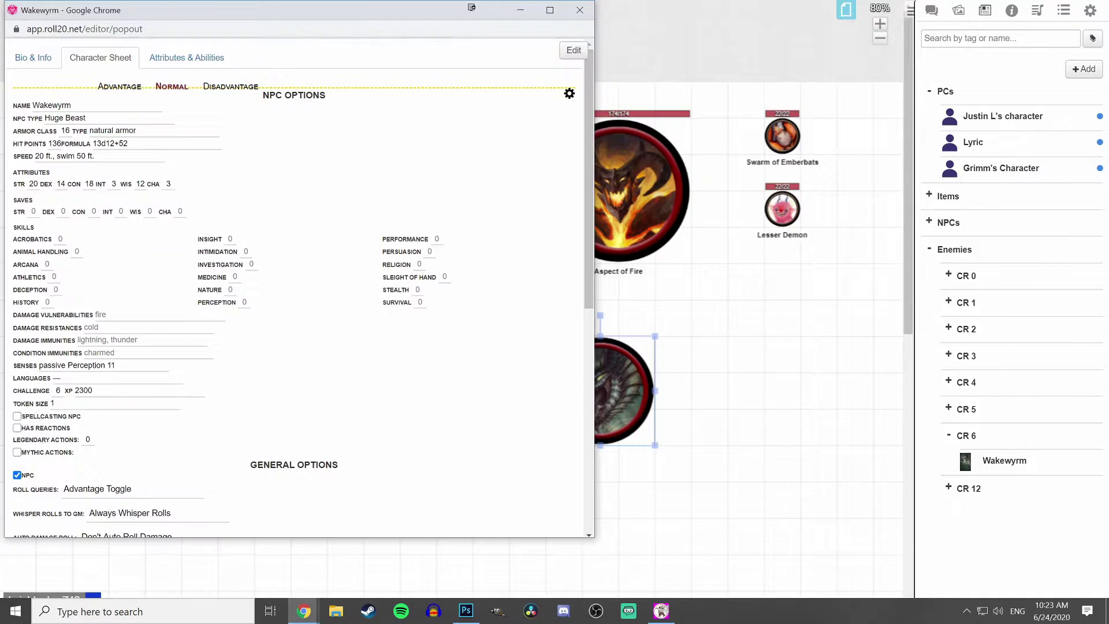
{"action": "scroll", "coordinate": [214, 289], "scroll_direction": "down", "scroll_amount": 2}
{"action": "scroll", "coordinate": [214, 300], "scroll_direction": "down", "scroll_amount": 5}
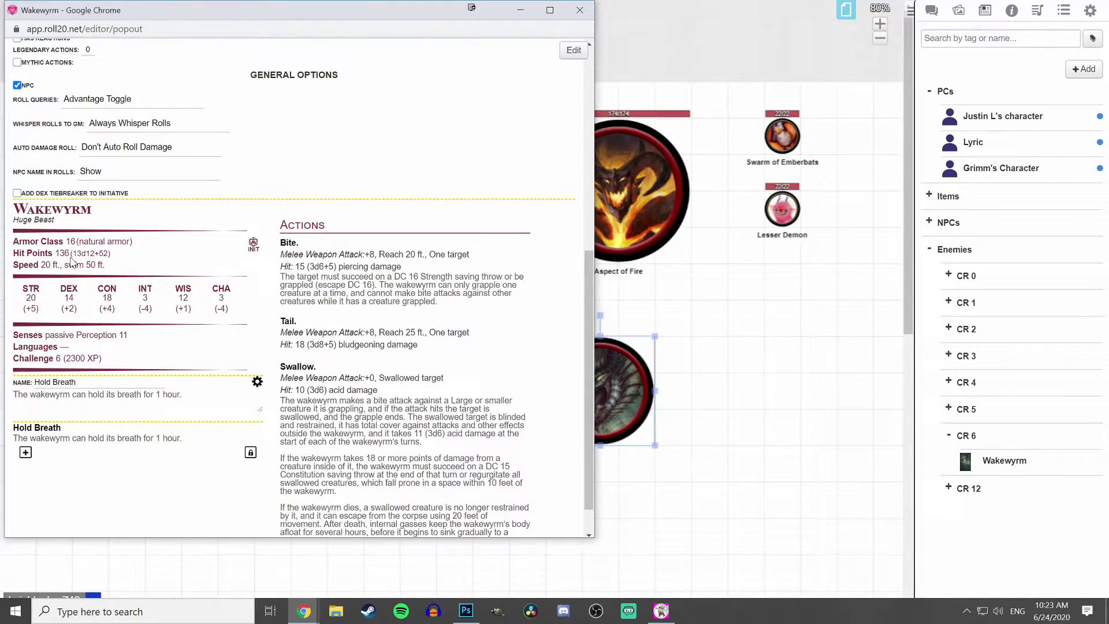
{"action": "scroll", "coordinate": [86, 310], "scroll_direction": "down", "scroll_amount": 1}
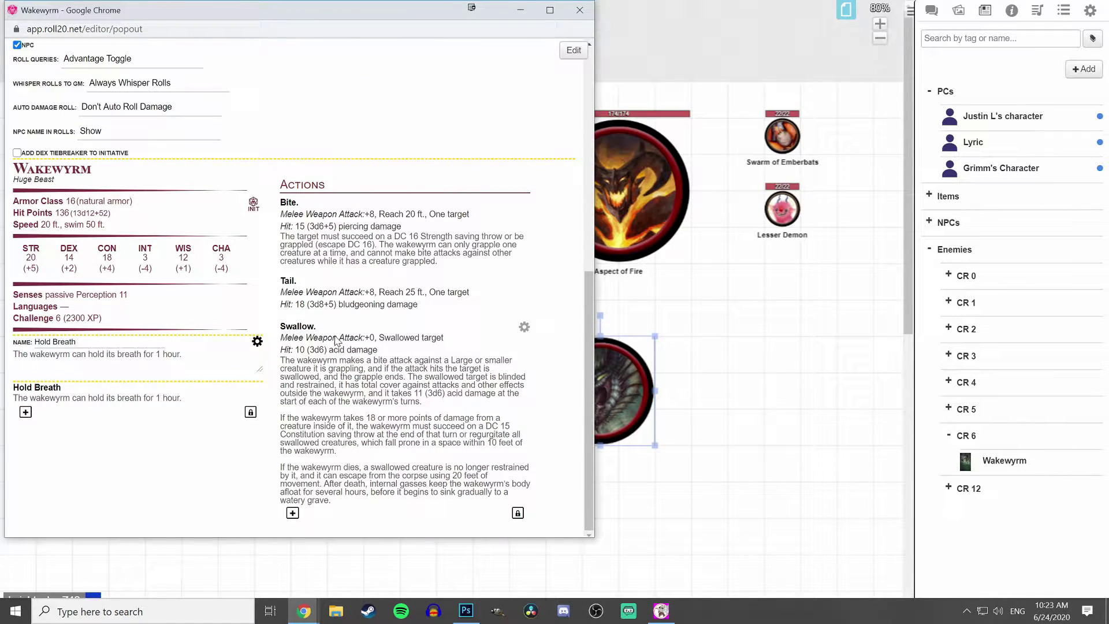
{"action": "scroll", "coordinate": [107, 326], "scroll_direction": "up", "scroll_amount": 6}
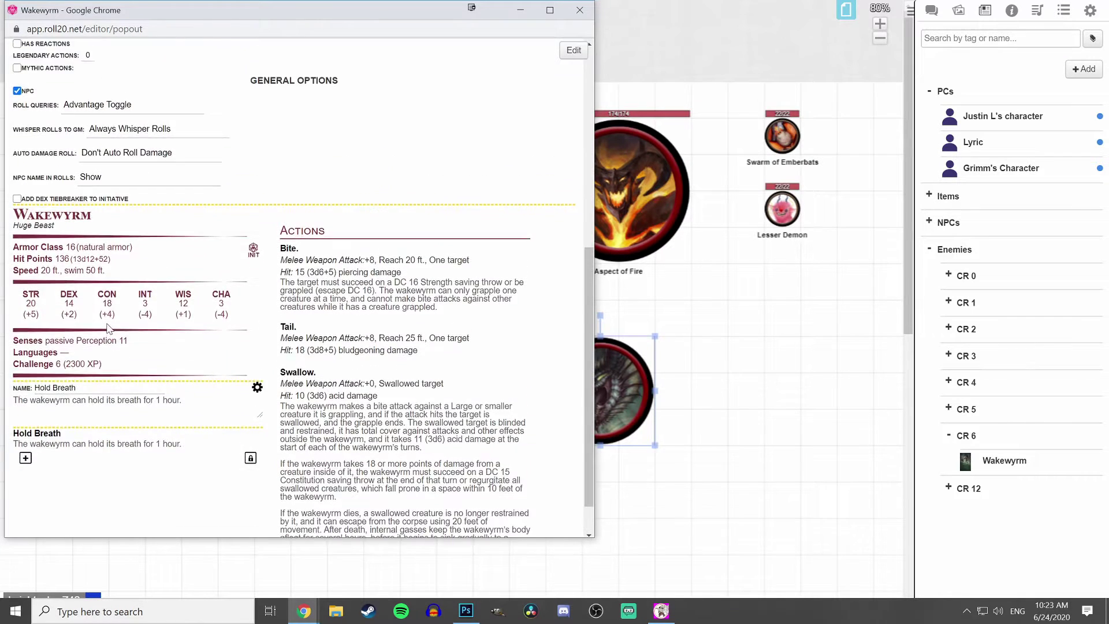
{"action": "scroll", "coordinate": [110, 329], "scroll_direction": "up", "scroll_amount": 1}
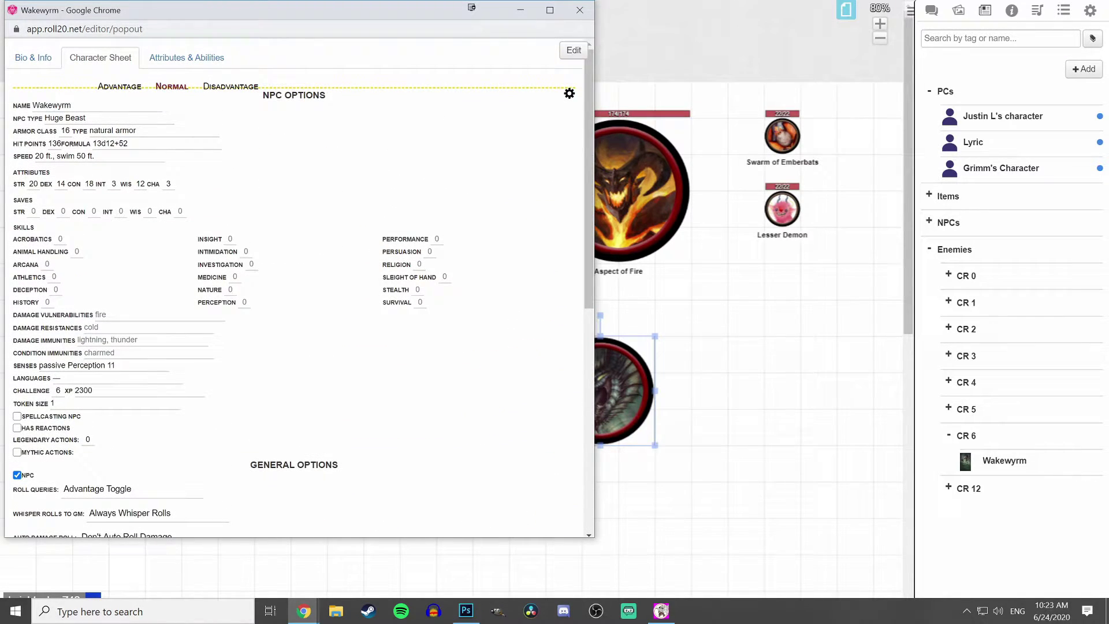
{"action": "left_click", "coordinate": [580, 10]}
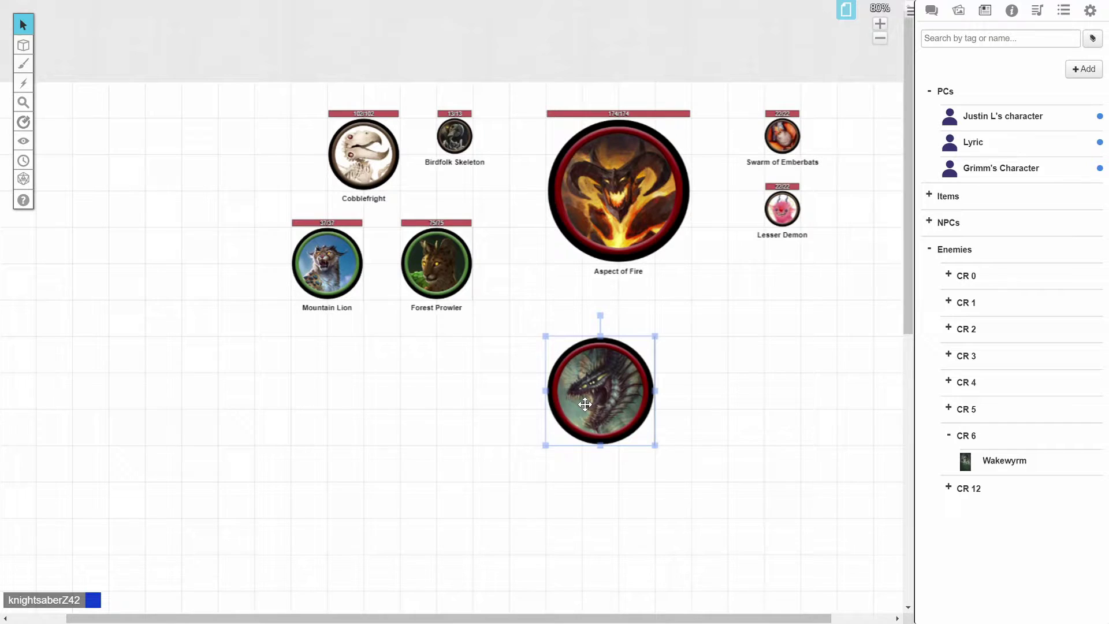
- Set the dragon token to represent the Wakewyrm character, with its nameplate shown
{"action": "double_click", "coordinate": [584, 404]}
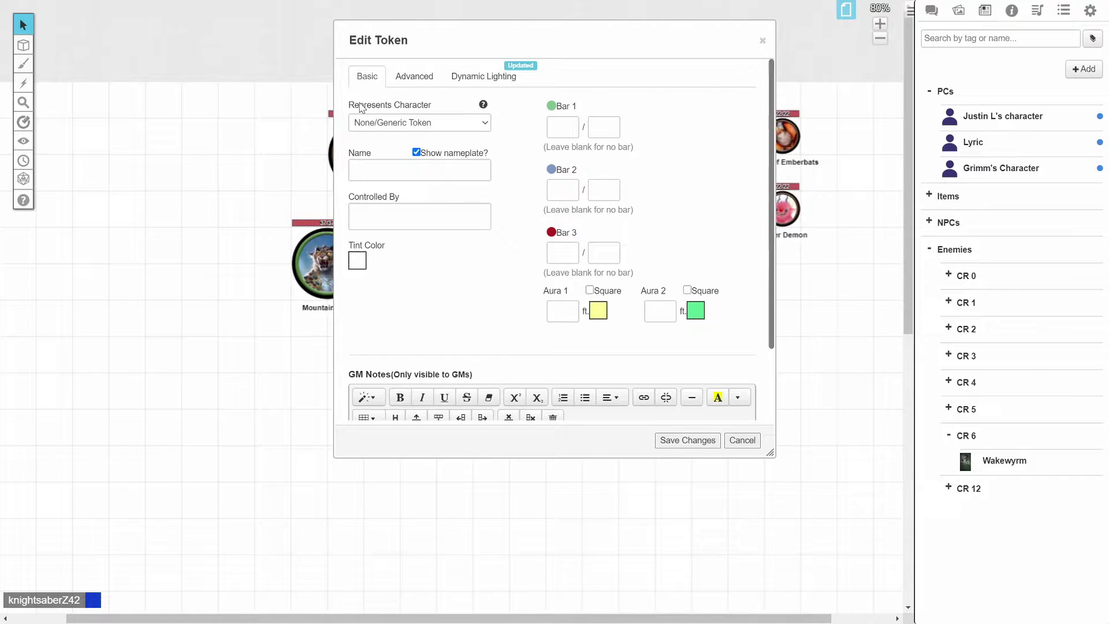
{"action": "left_click", "coordinate": [452, 128]}
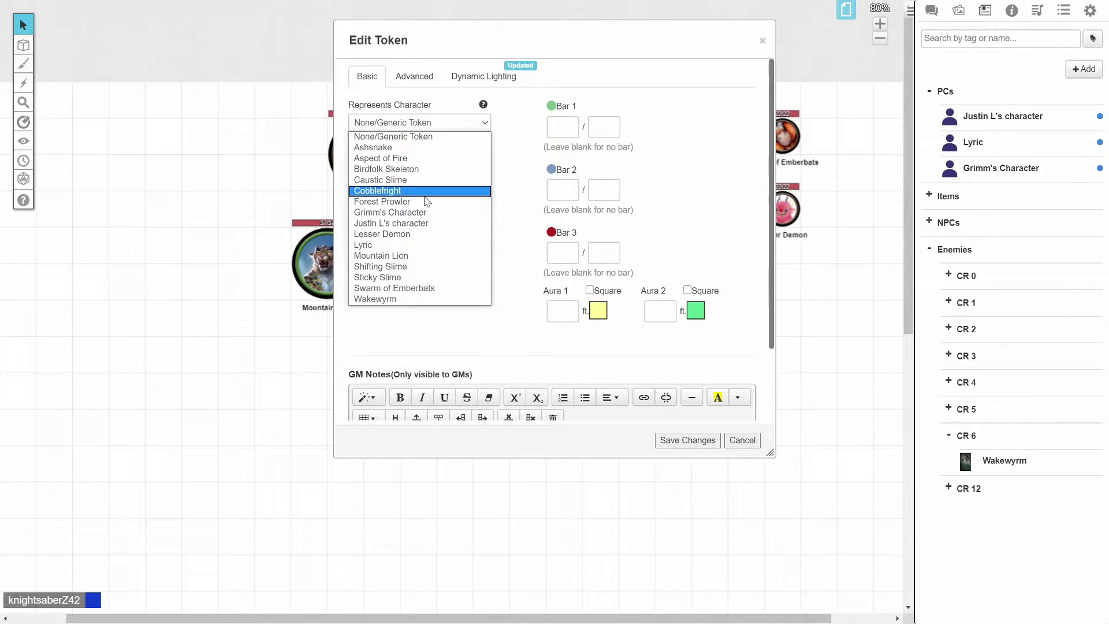
{"action": "left_click", "coordinate": [372, 299]}
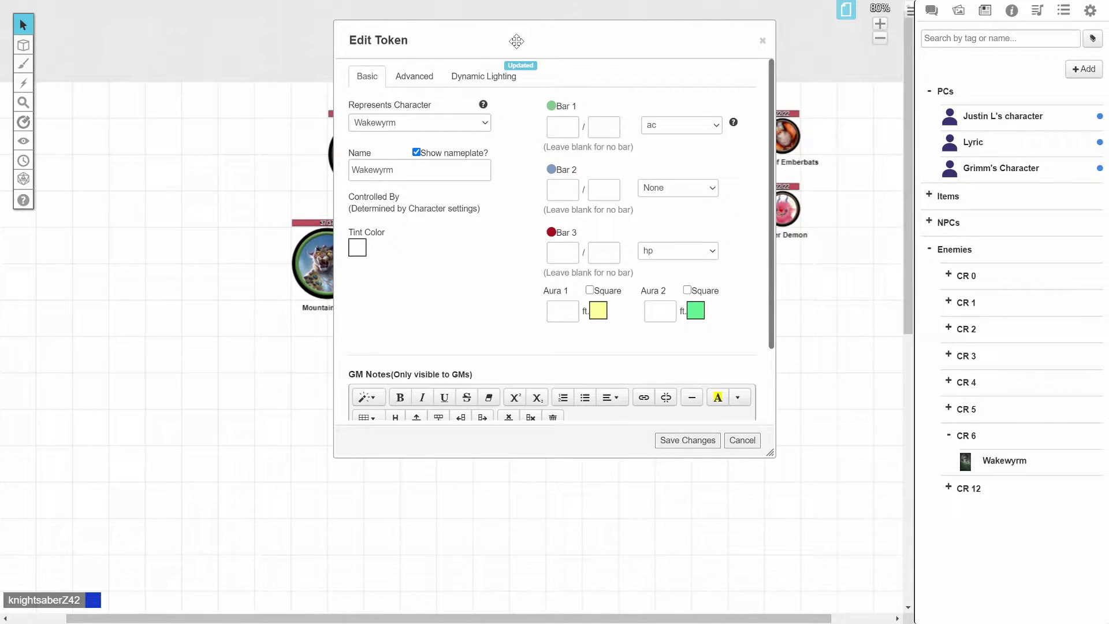
{"action": "left_click_drag", "start_coordinate": [511, 37], "coordinate": [247, 73]}
{"action": "left_click", "coordinate": [162, 195]}
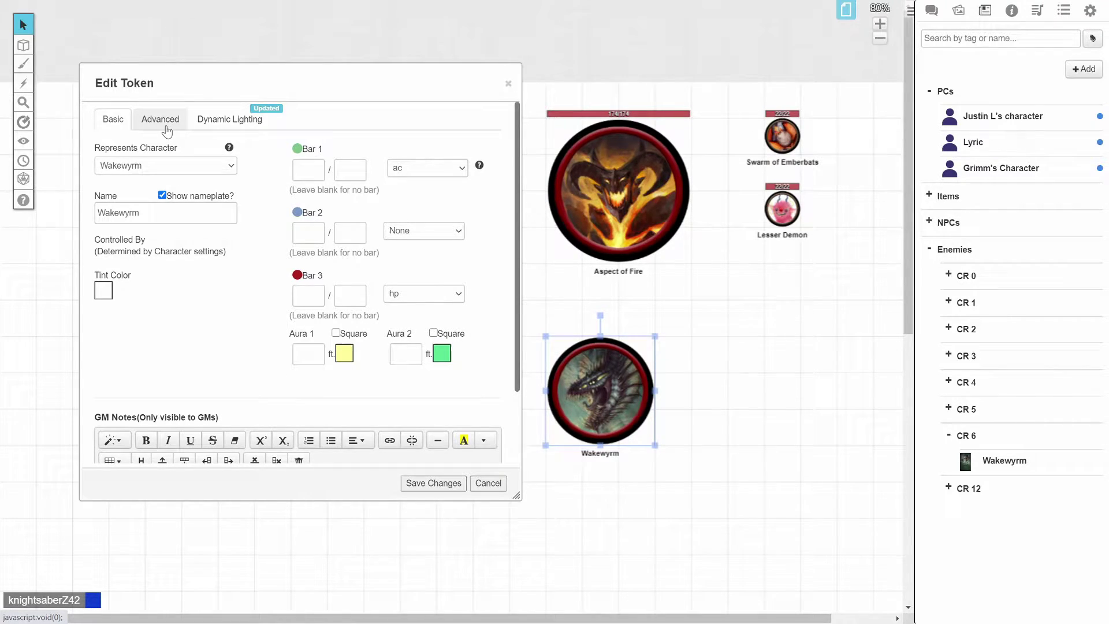
- Adjust the player See and Edit permissions for the Wakewyrm token's name and save the token settings
{"action": "left_click", "coordinate": [167, 132]}
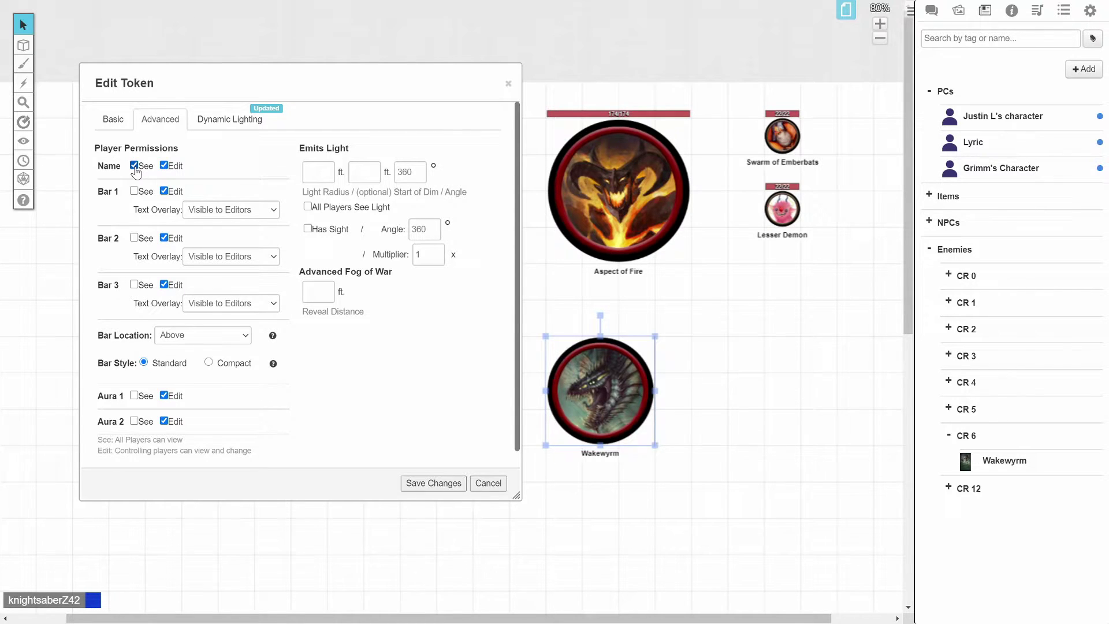
{"action": "left_click", "coordinate": [164, 165]}
{"action": "left_click", "coordinate": [134, 165]}
{"action": "left_click", "coordinate": [164, 165]}
{"action": "left_click", "coordinate": [118, 123]}
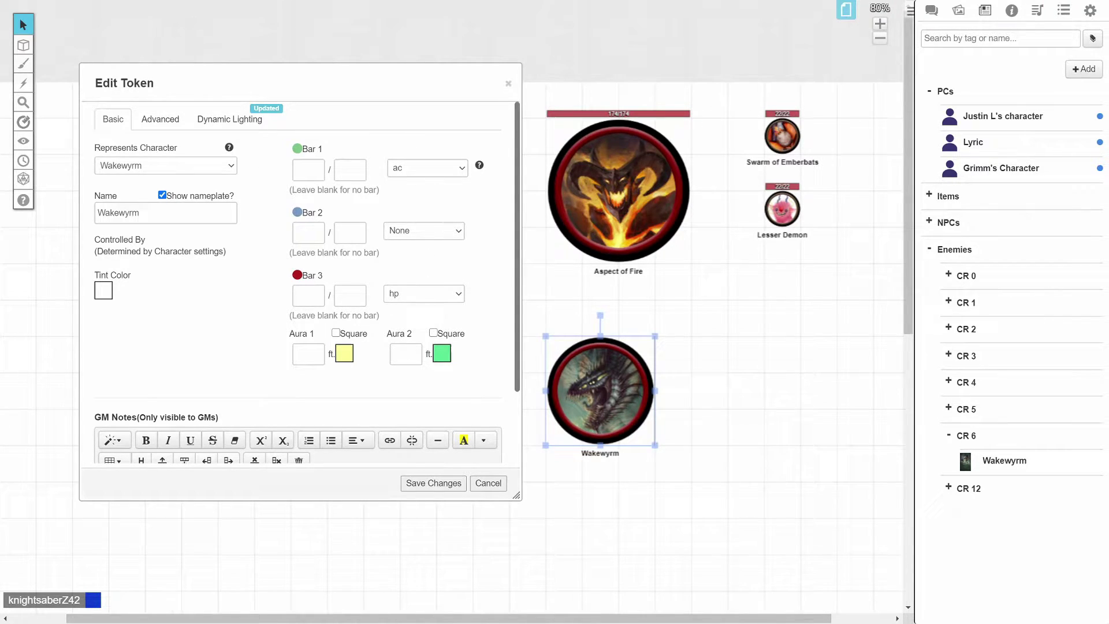
{"action": "left_click", "coordinate": [444, 485]}
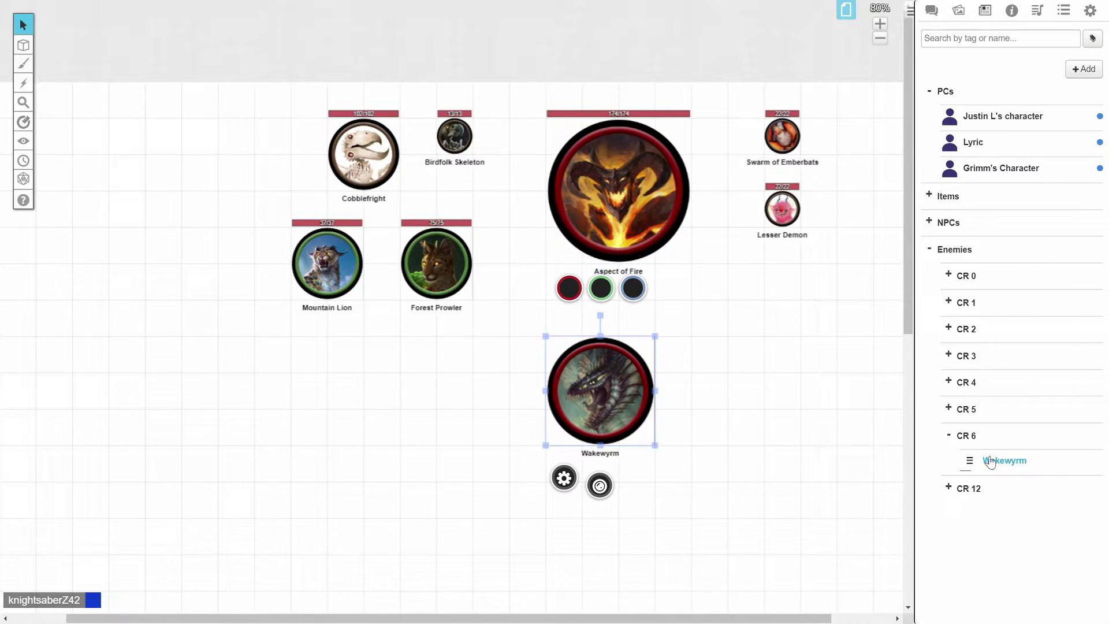
- Link Bar 1 of the Wakewyrm token to the ac attribute and save the token settings
{"action": "double_click", "coordinate": [599, 383]}
{"action": "left_click", "coordinate": [673, 125]}
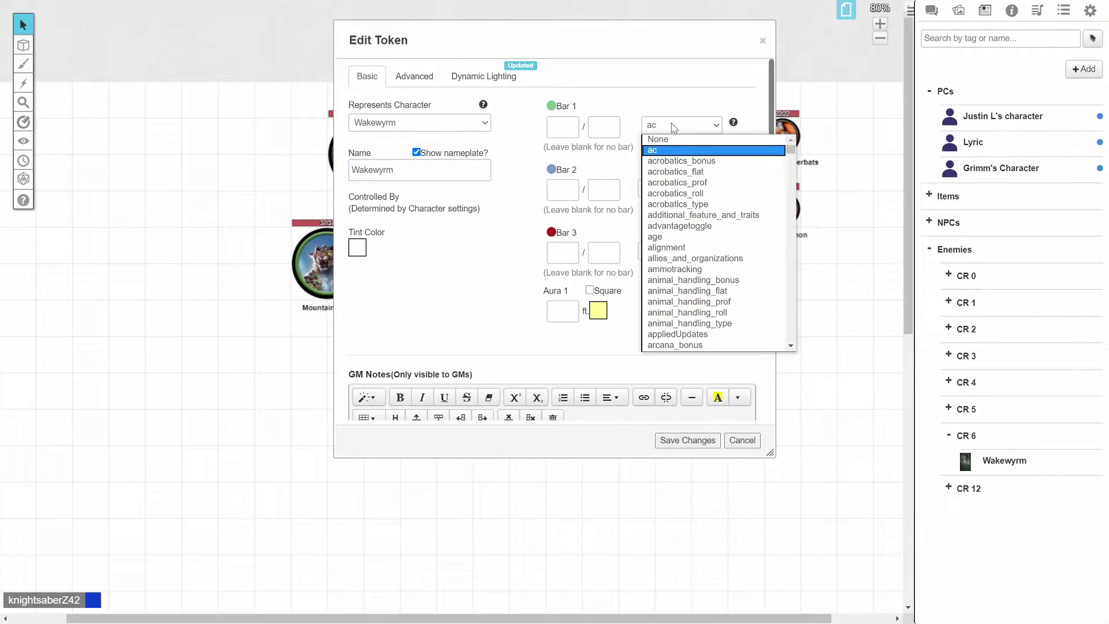
{"action": "left_click", "coordinate": [685, 151]}
{"action": "left_click_drag", "start_coordinate": [589, 43], "coordinate": [460, 50]}
{"action": "left_click", "coordinate": [558, 131]}
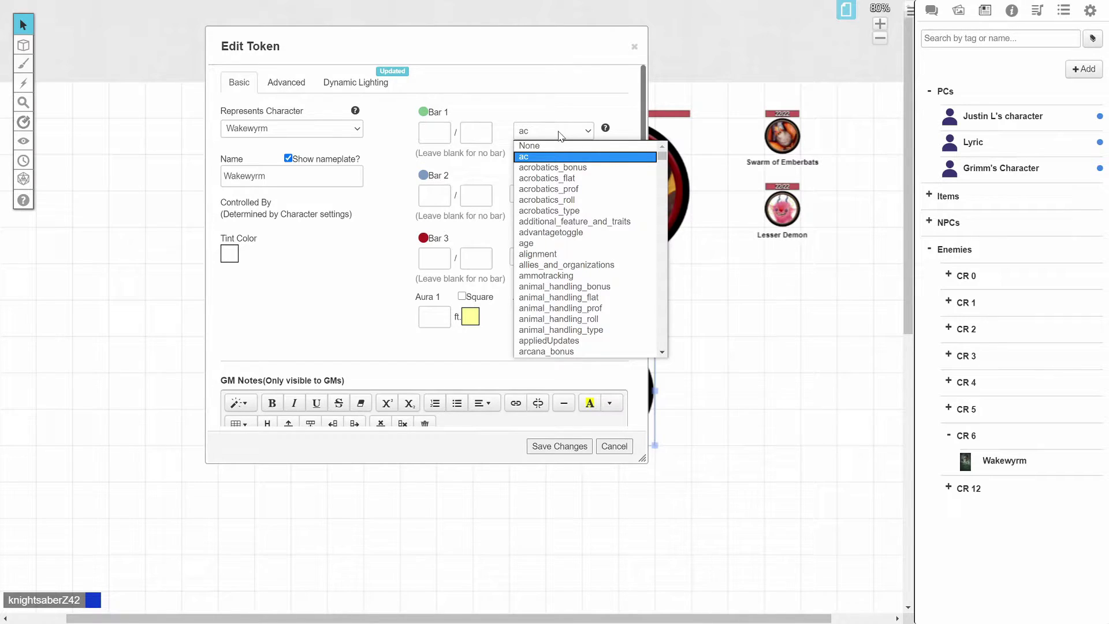
{"action": "left_click", "coordinate": [550, 161]}
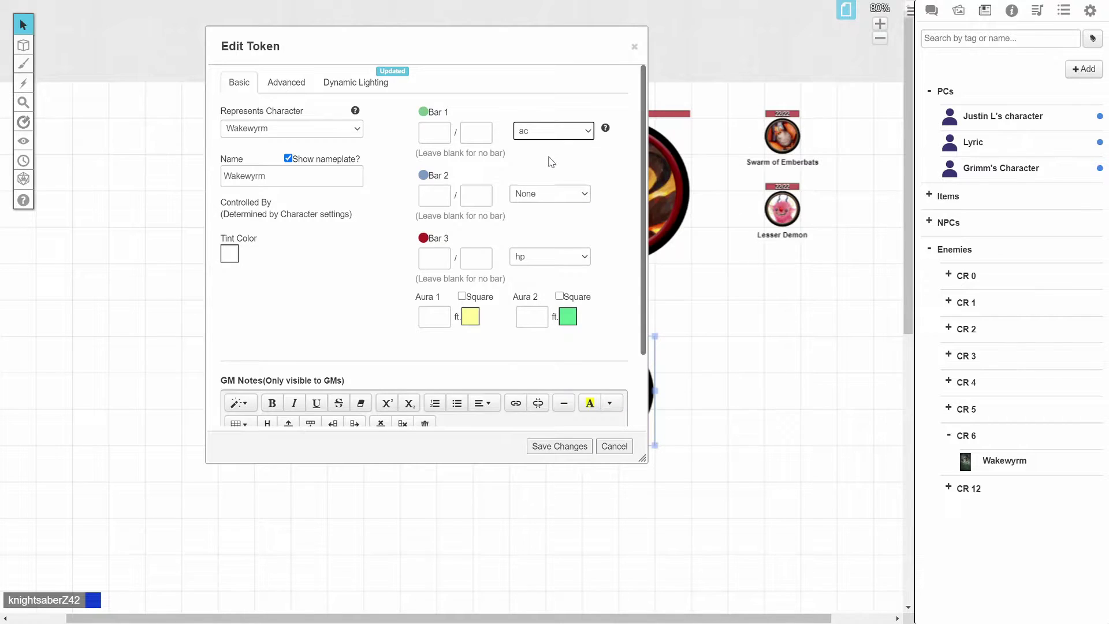
{"action": "left_click", "coordinate": [582, 447]}
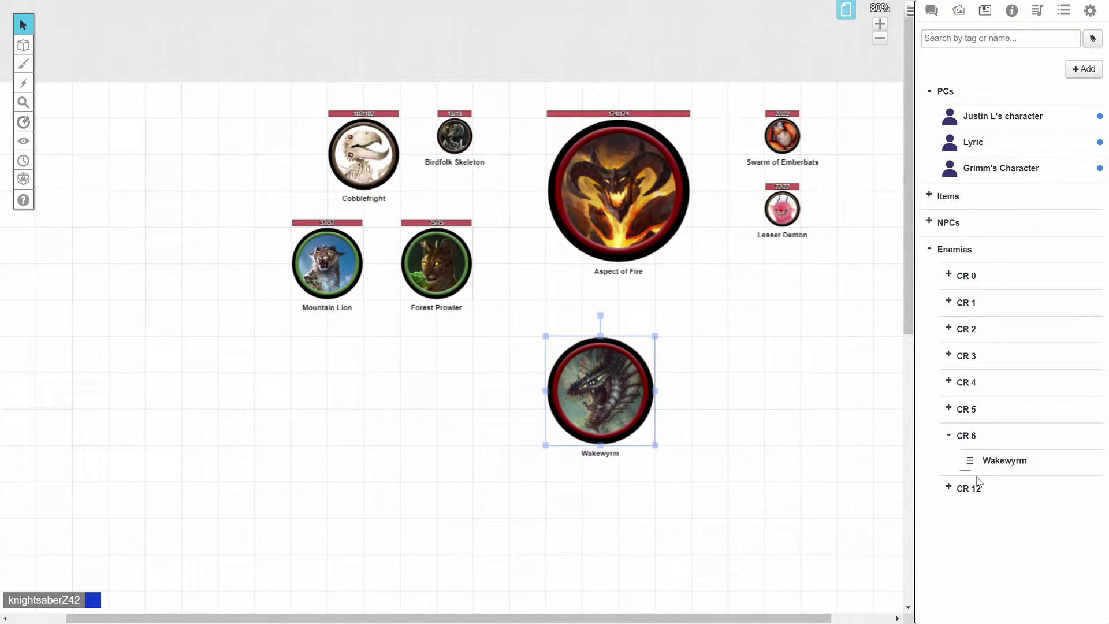
- Collapse the PCs folder and add a new character to the journal
{"action": "right_click", "coordinate": [1032, 558]}
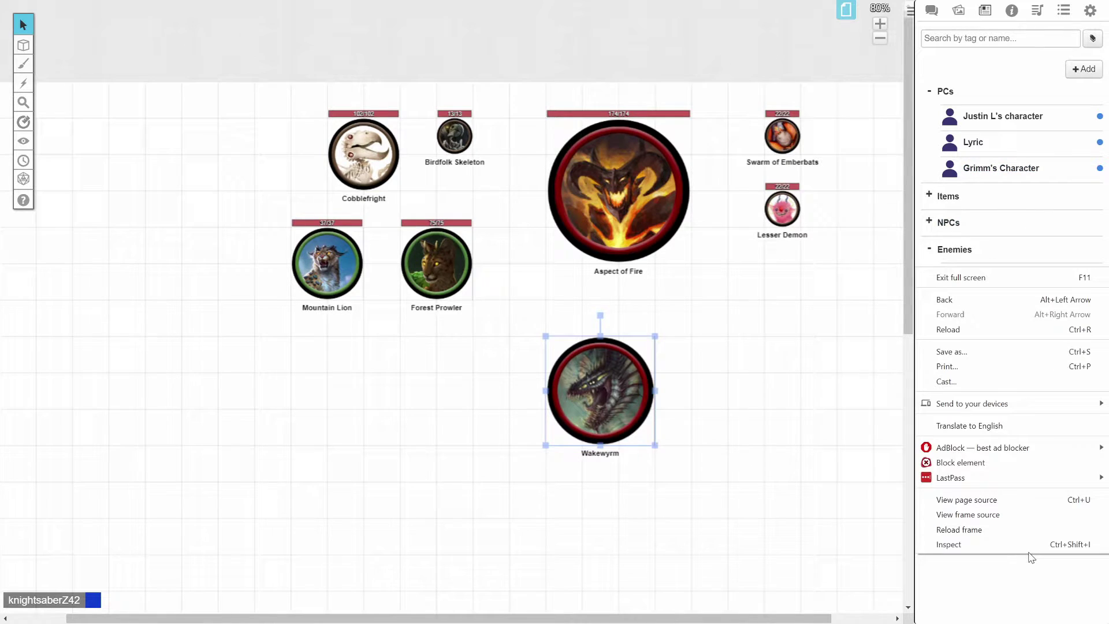
{"action": "left_click", "coordinate": [1030, 95]}
{"action": "left_click", "coordinate": [1079, 74]}
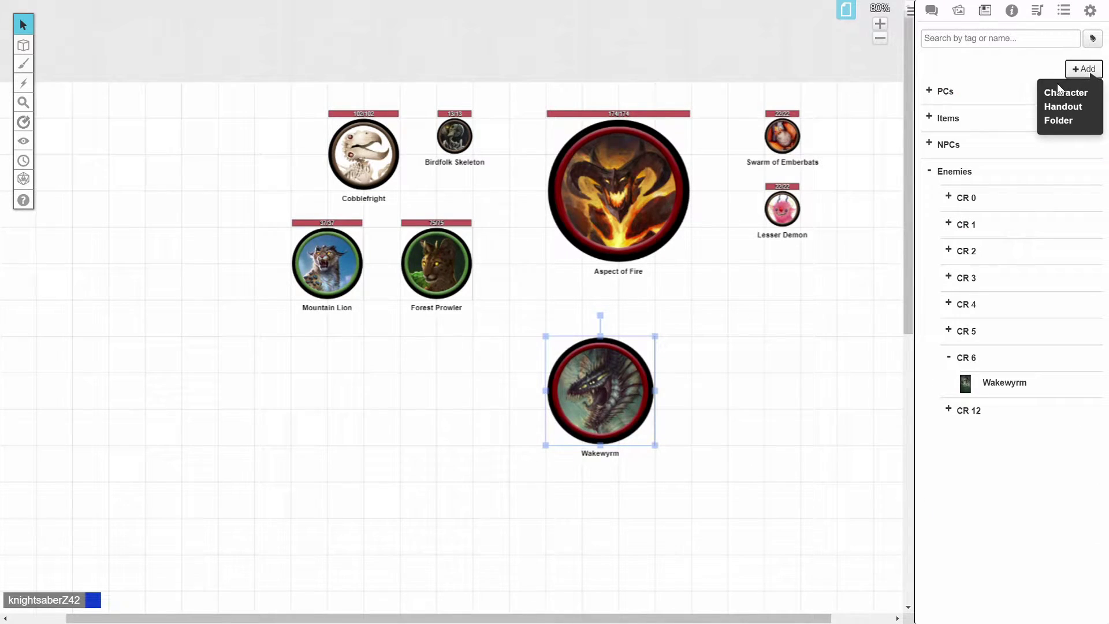
{"action": "left_click", "coordinate": [1064, 92]}
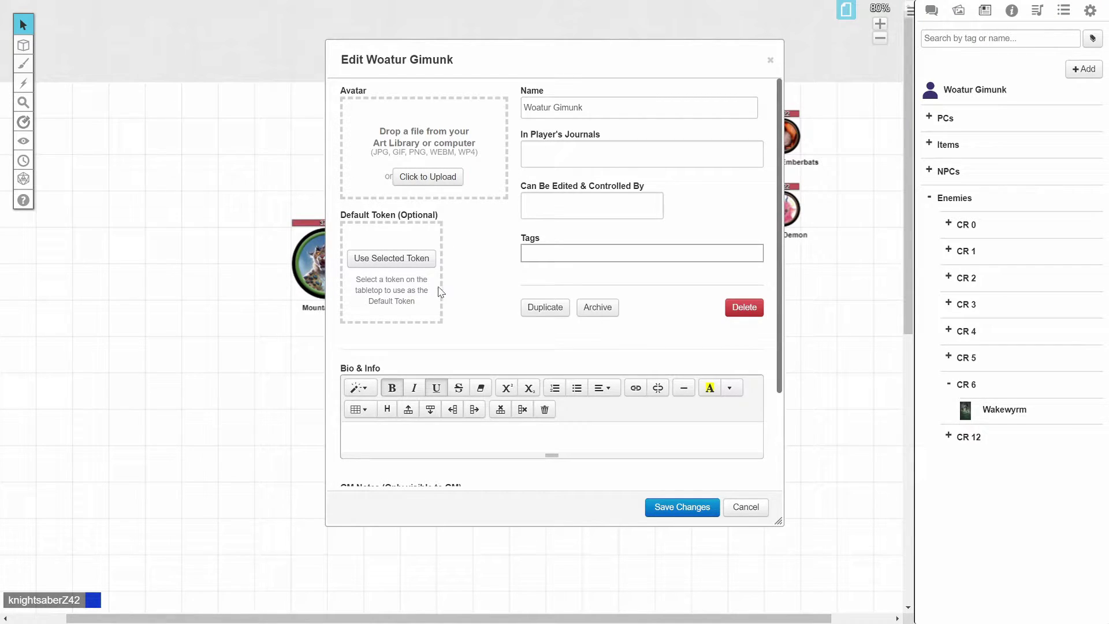
- Place nightsister4.png from the art library on the tabletop, use it as the new character's default token, and save
{"action": "left_click", "coordinate": [955, 12]}
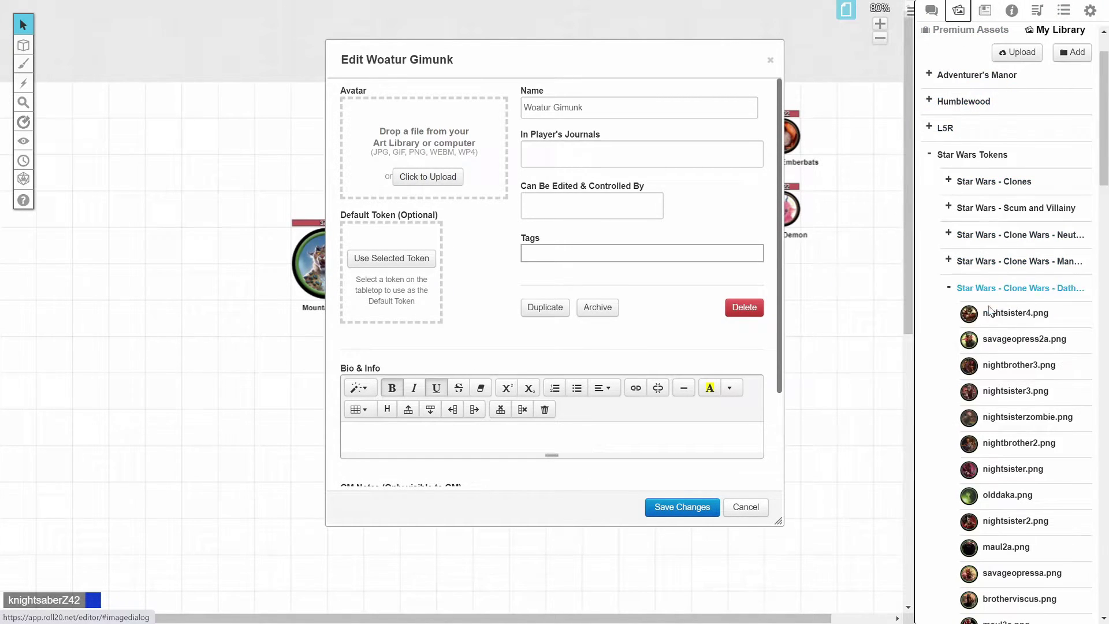
{"action": "left_click_drag", "start_coordinate": [1017, 315], "coordinate": [272, 391]}
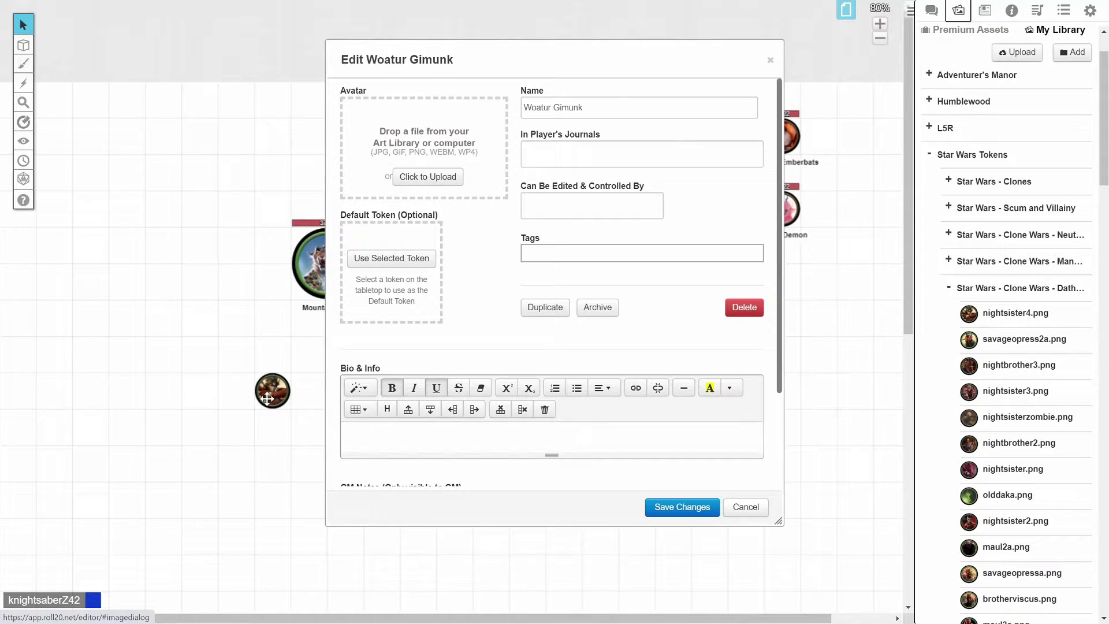
{"action": "left_click", "coordinate": [272, 390]}
{"action": "left_click", "coordinate": [392, 258]}
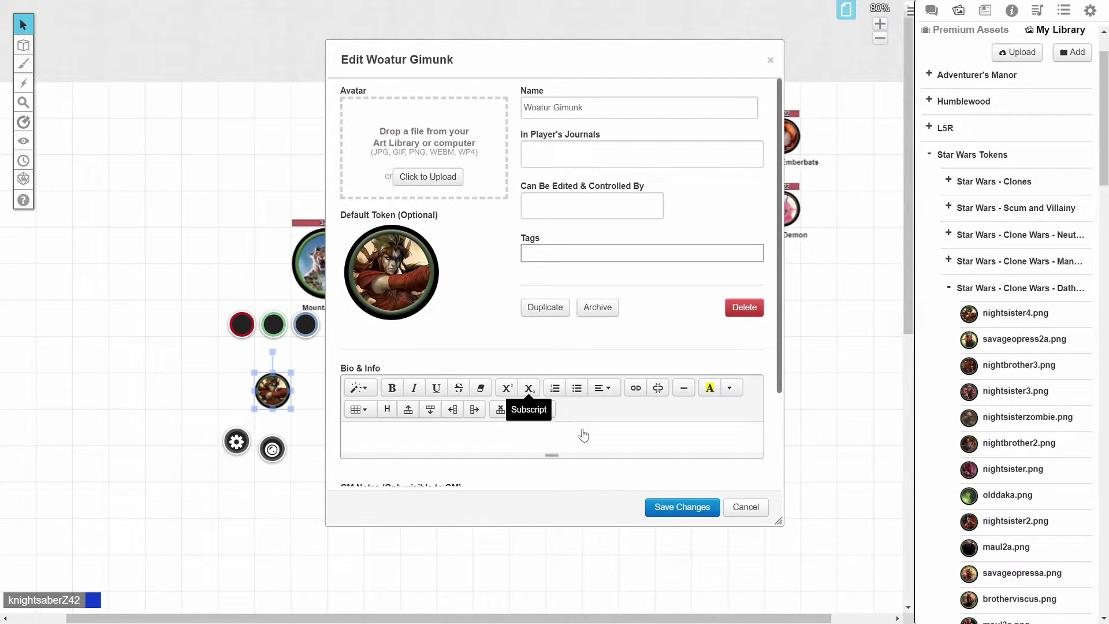
{"action": "left_click", "coordinate": [681, 507]}
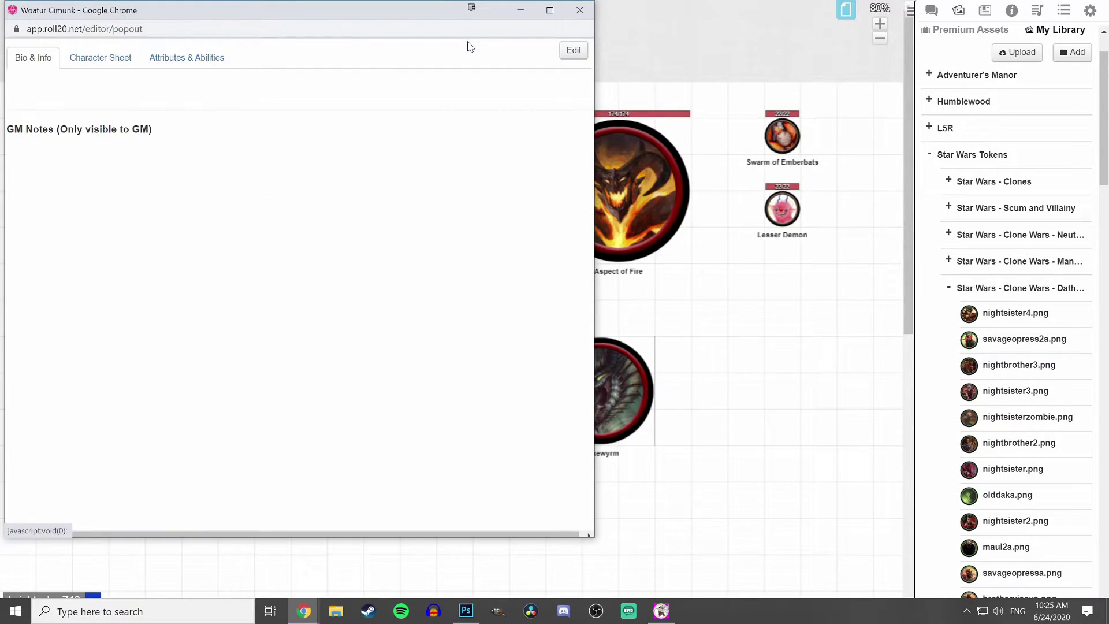
{"action": "left_click", "coordinate": [580, 10]}
- Open the nightsister token's settings alongside the journal, with Enemies collapsed and the NPCs and PCs folders expanded
{"action": "double_click", "coordinate": [270, 391]}
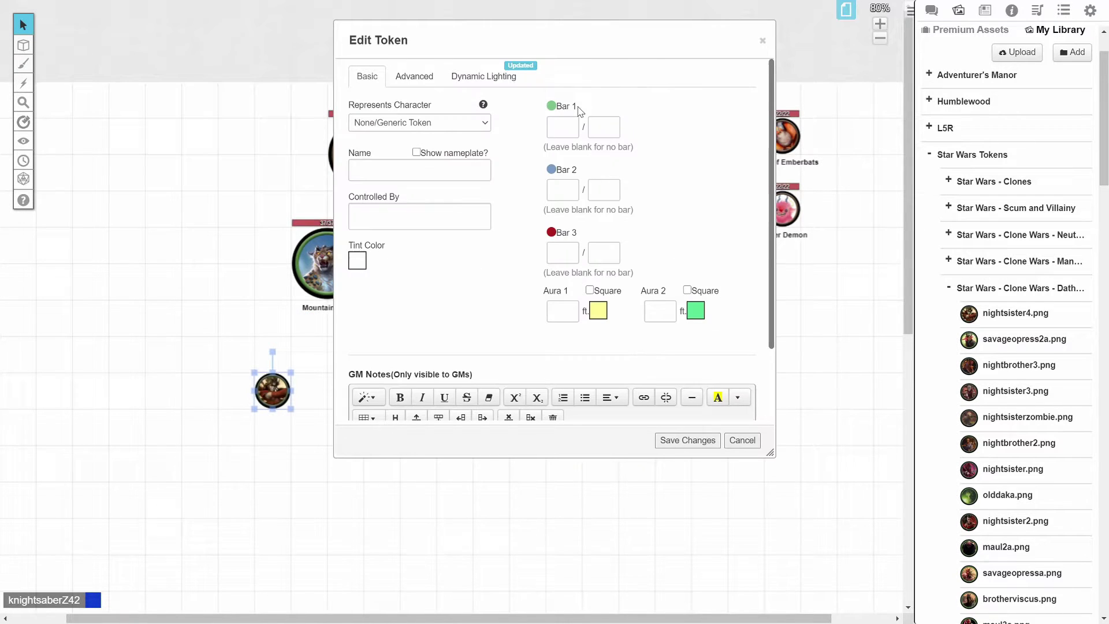
{"action": "mouse_move", "coordinate": [673, 46]}
{"action": "left_mouse_down"}
{"action": "mouse_move", "coordinate": [509, 54]}
{"action": "mouse_move", "coordinate": [757, 81]}
{"action": "mouse_move", "coordinate": [679, 67]}
{"action": "left_mouse_up"}
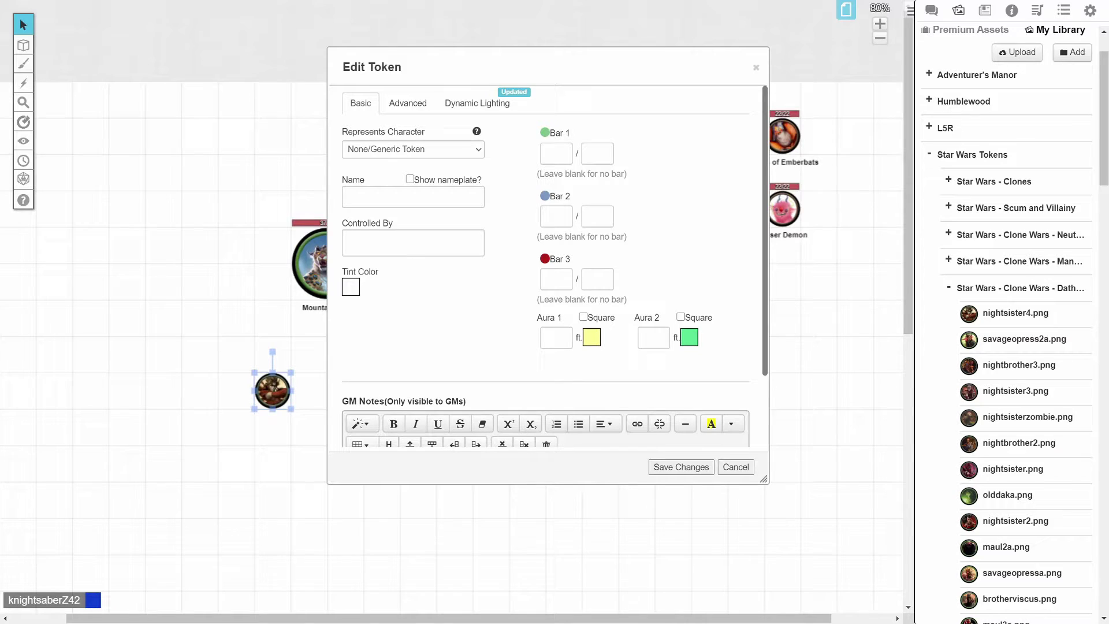
{"action": "left_click", "coordinate": [985, 11]}
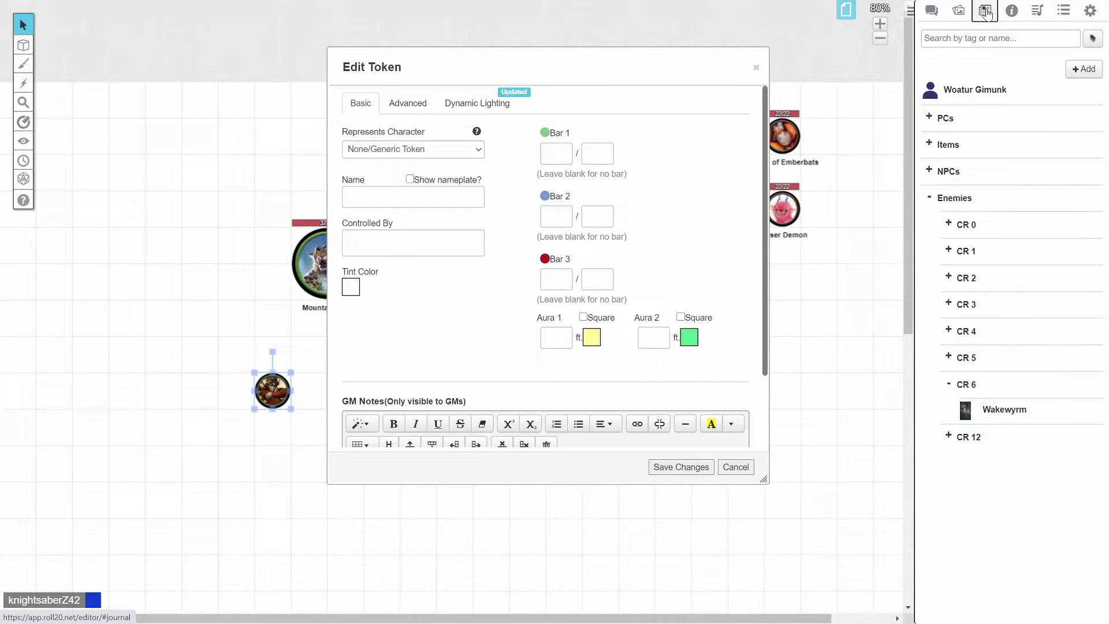
{"action": "left_click", "coordinate": [930, 197]}
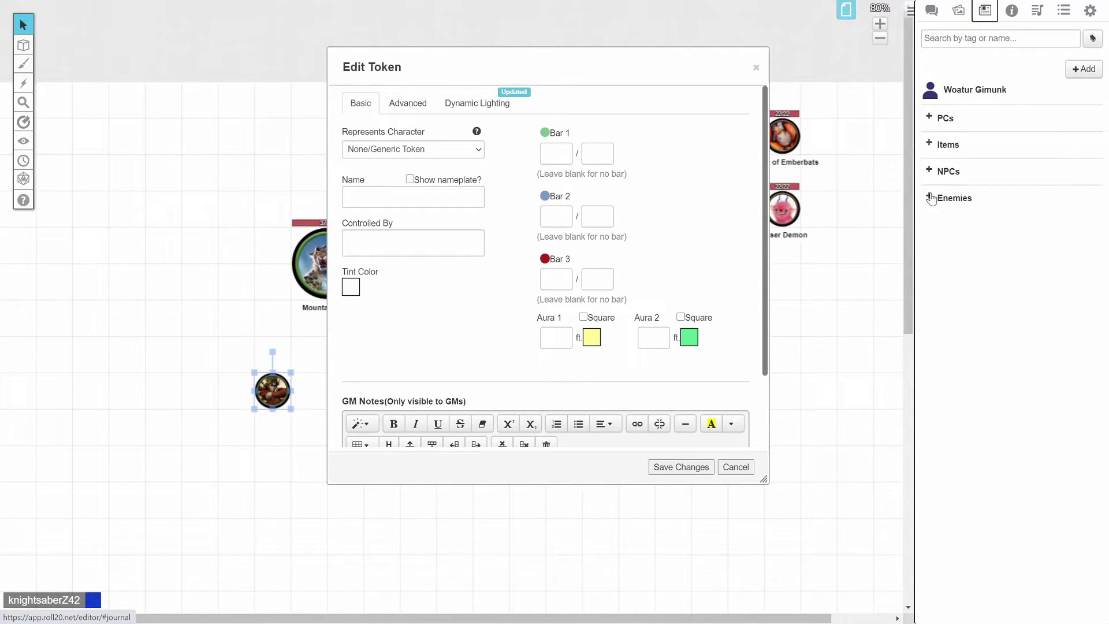
{"action": "left_click", "coordinate": [929, 171]}
{"action": "left_click", "coordinate": [928, 117]}
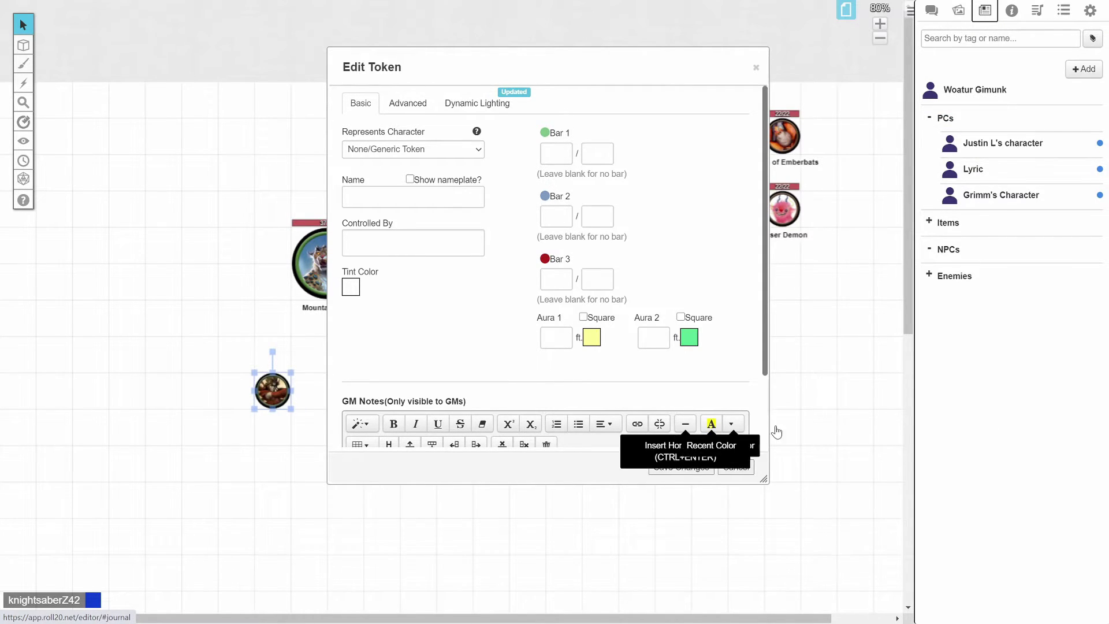
- Expand the Enemies folder and collapse the PCs folder in the journal
{"action": "right_click", "coordinate": [1007, 404]}
{"action": "left_click", "coordinate": [997, 446]}
{"action": "left_click", "coordinate": [1084, 69]}
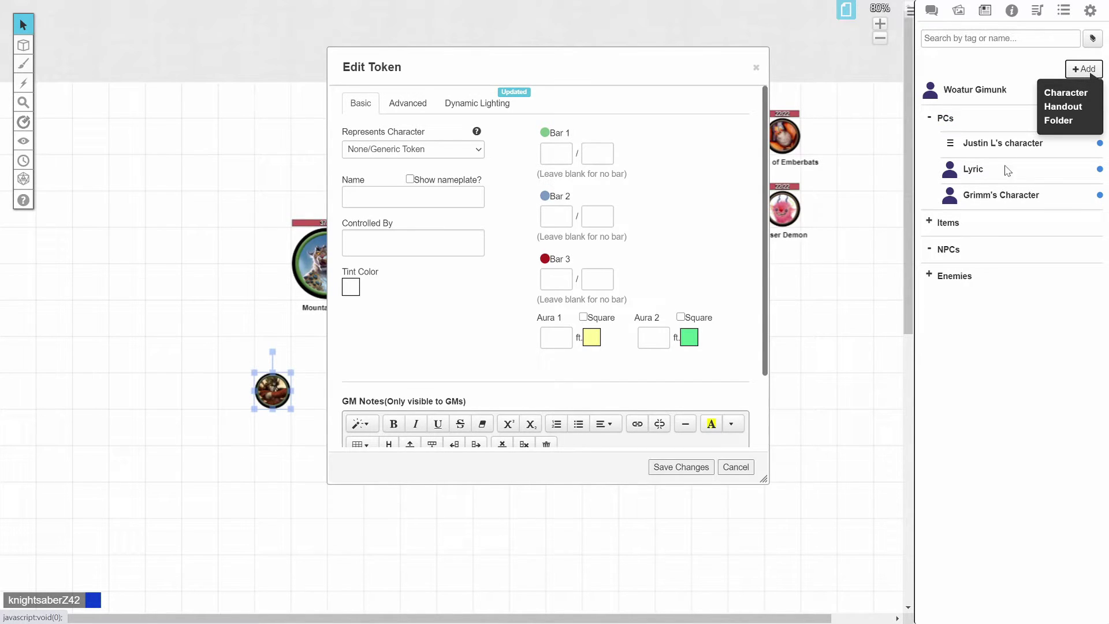
{"action": "left_click", "coordinate": [929, 276]}
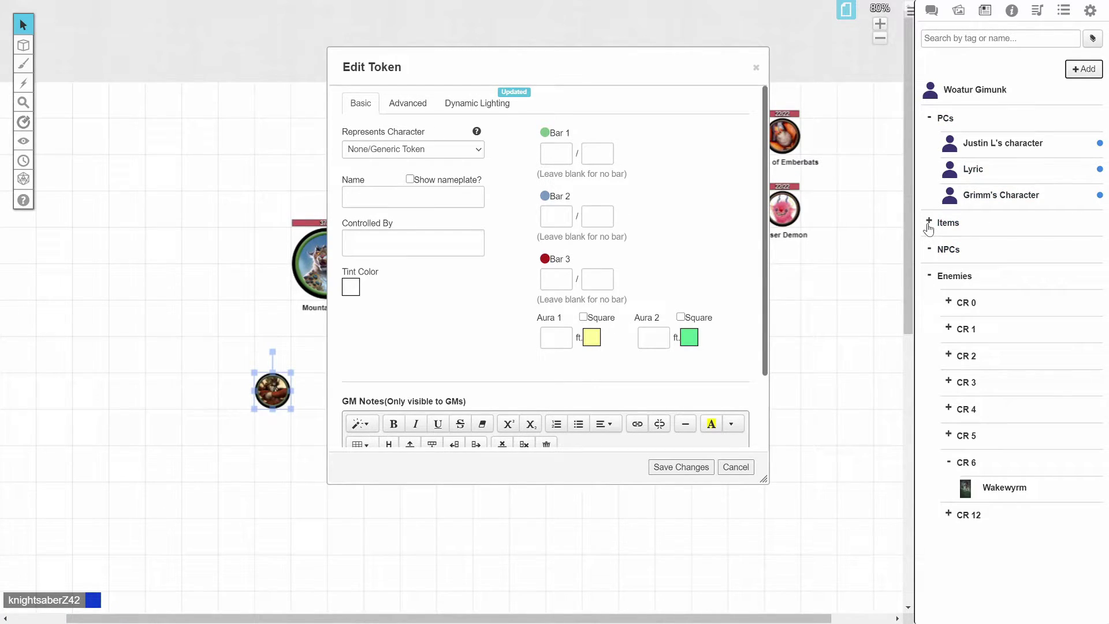
{"action": "left_click", "coordinate": [929, 117]}
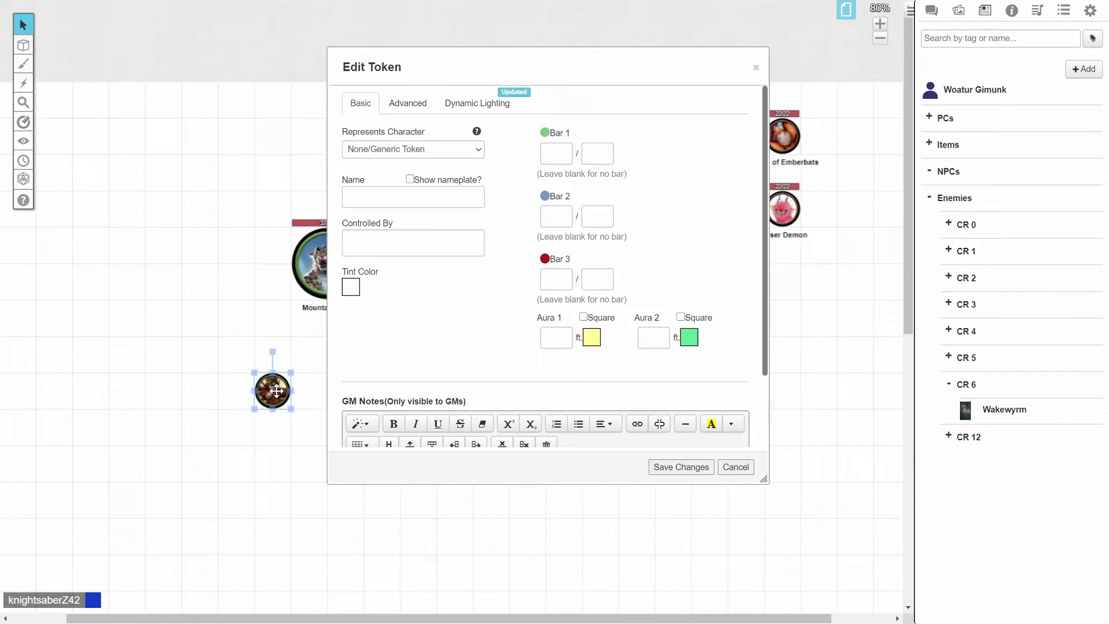
- Make the nightsister token represent the newly created character, link Bar 1 to the ac attribute, and save the token settings
{"action": "left_click", "coordinate": [452, 150]}
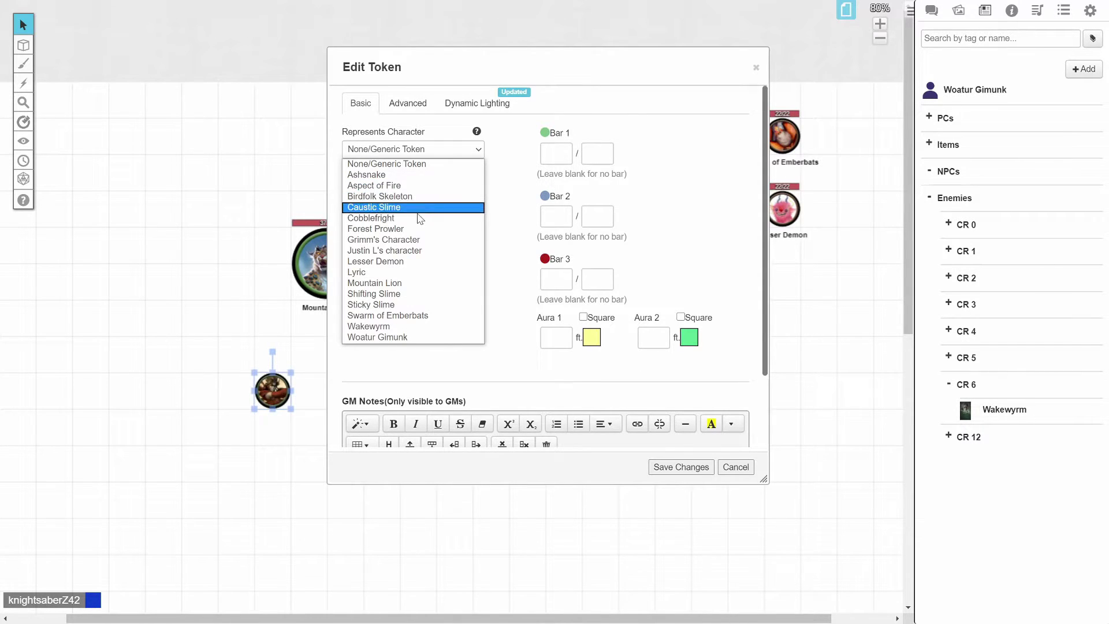
{"action": "left_click", "coordinate": [395, 337]}
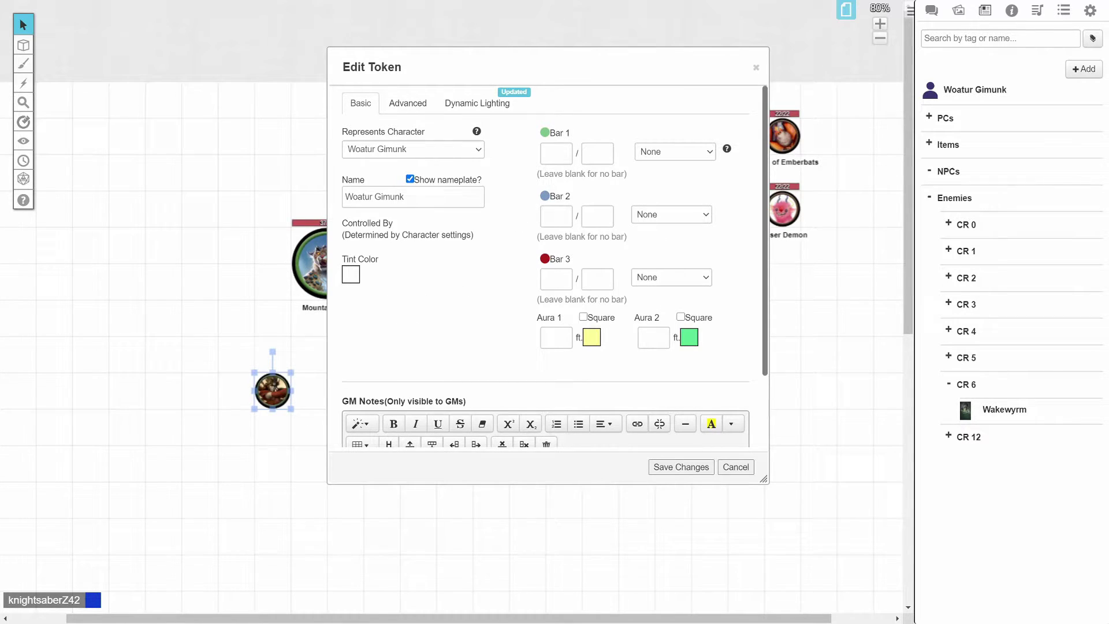
{"action": "left_click", "coordinate": [689, 151]}
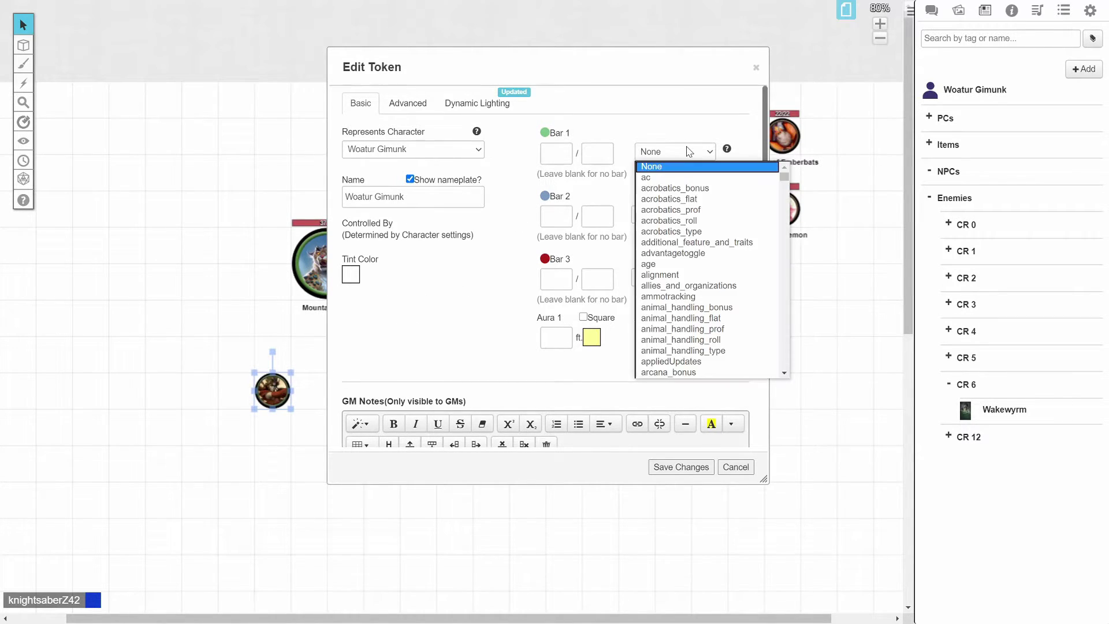
{"action": "left_click", "coordinate": [658, 178]}
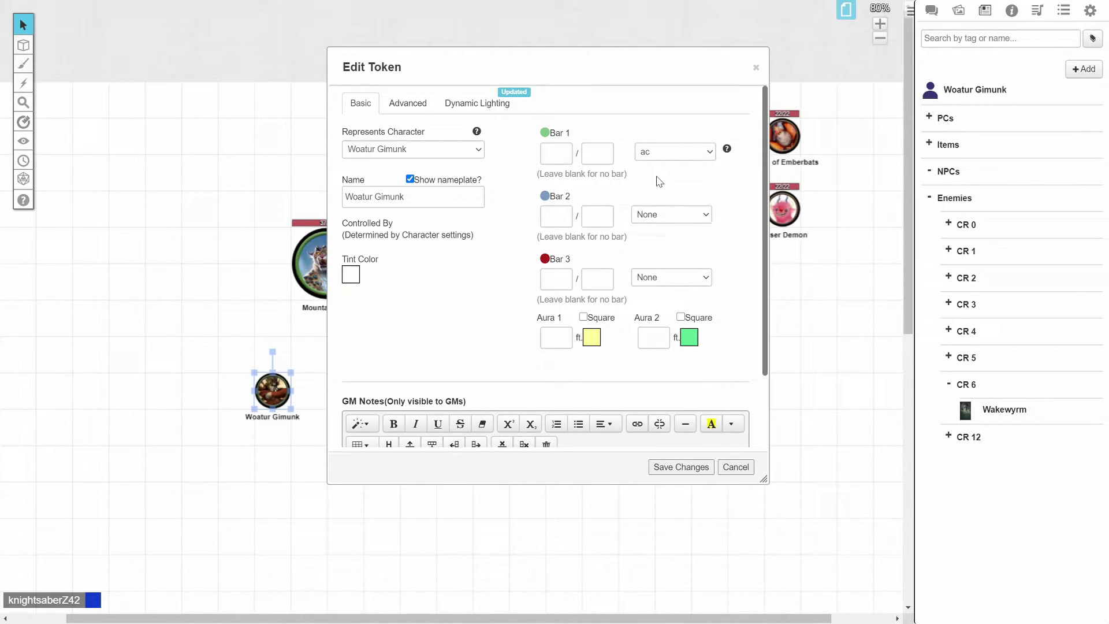
{"action": "left_click", "coordinate": [681, 467]}
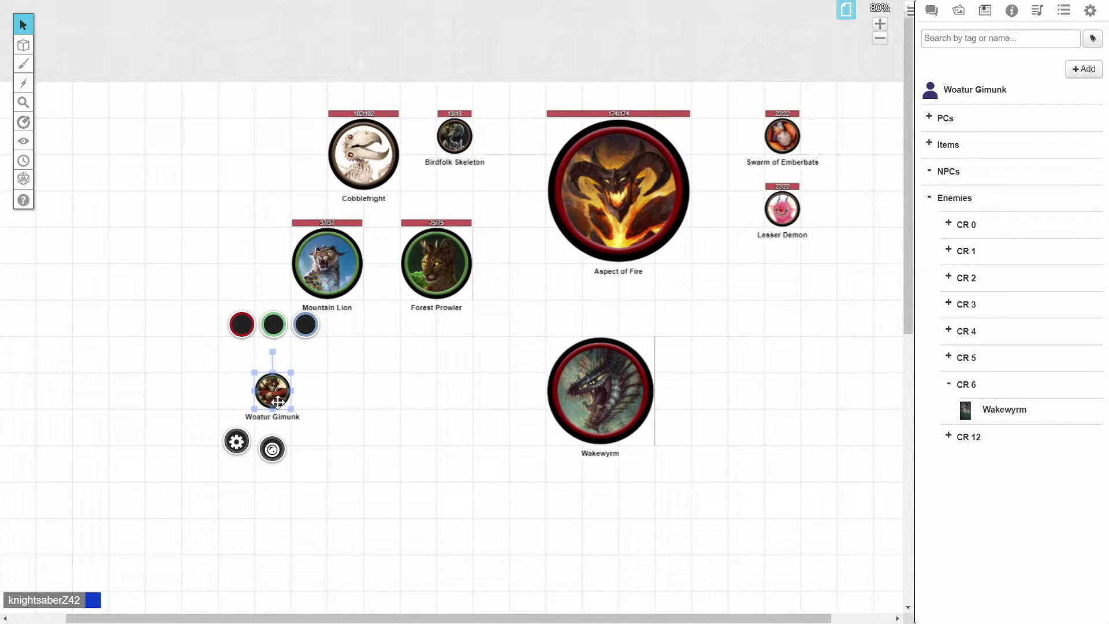
- Open the new character's sheet, opt out of the Charactermancer, set the armor class to 20, and close the sheet
{"action": "left_click", "coordinate": [993, 93]}
{"action": "left_click", "coordinate": [115, 60]}
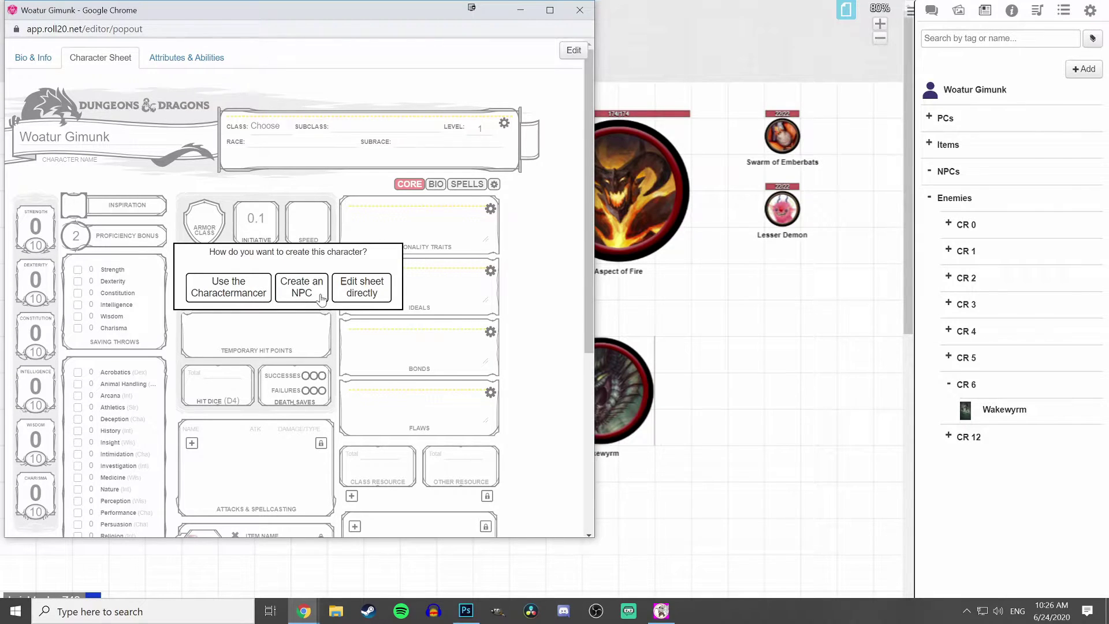
{"action": "left_click", "coordinate": [247, 297]}
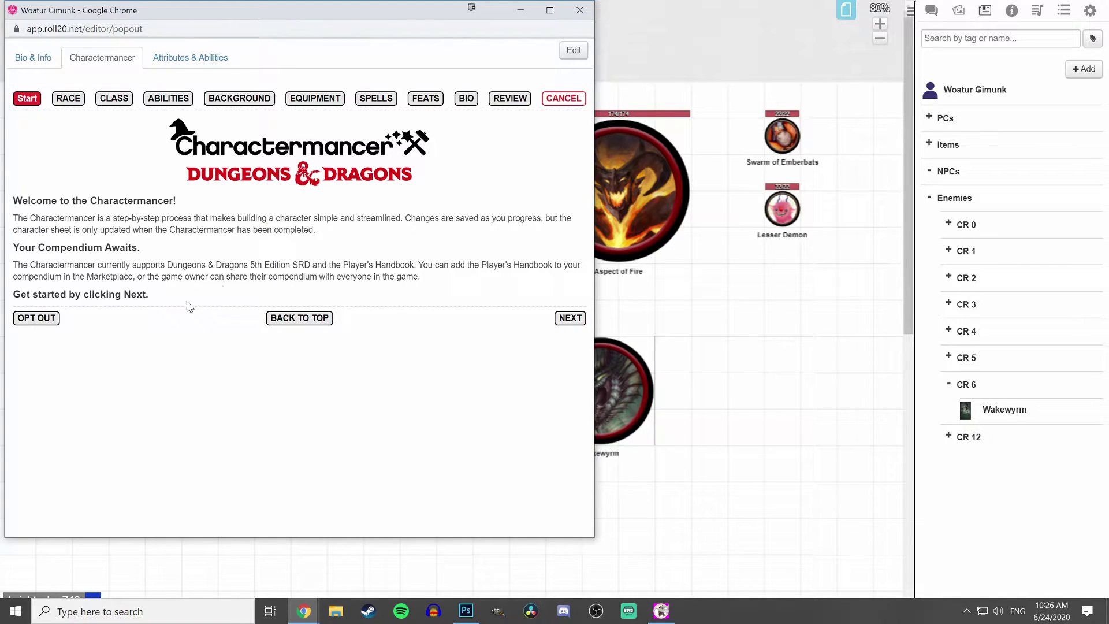
{"action": "left_click", "coordinate": [36, 318]}
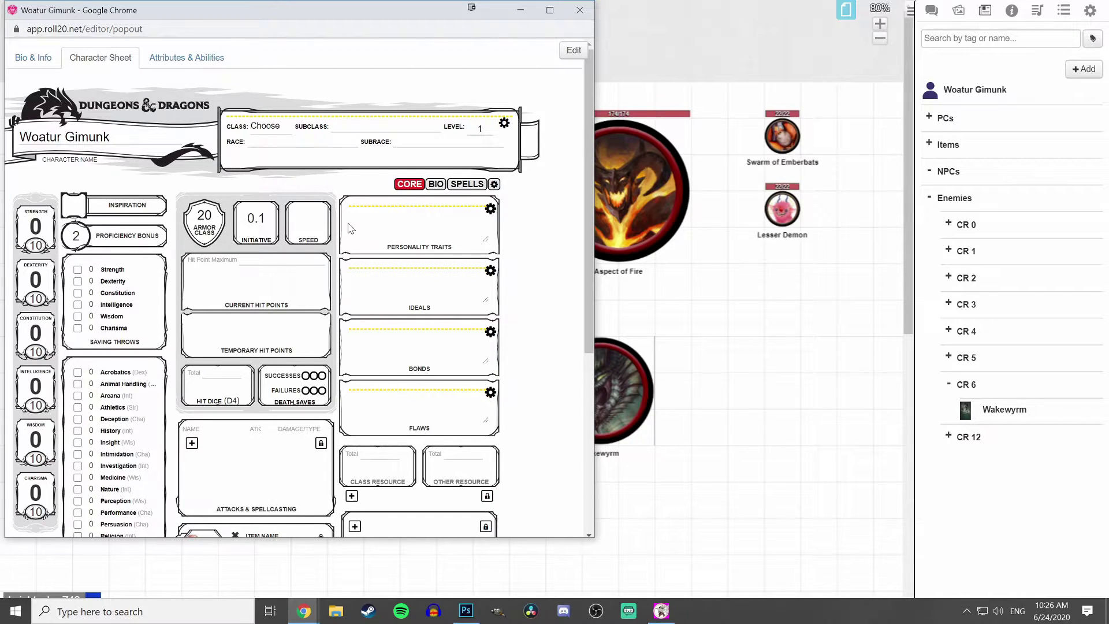
{"action": "left_click", "coordinate": [579, 10]}
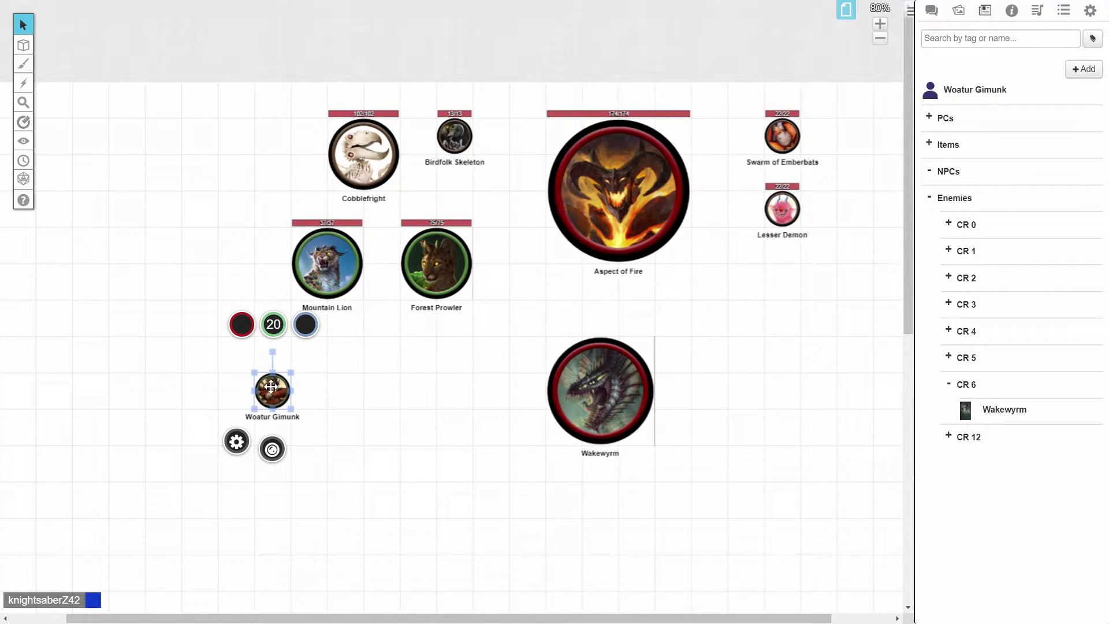
- Relink the new character token's Bar 1 to ac with a value of 45, save, and check the armor class on the sheet
{"action": "left_click", "coordinate": [263, 401]}
{"action": "double_click", "coordinate": [263, 401]}
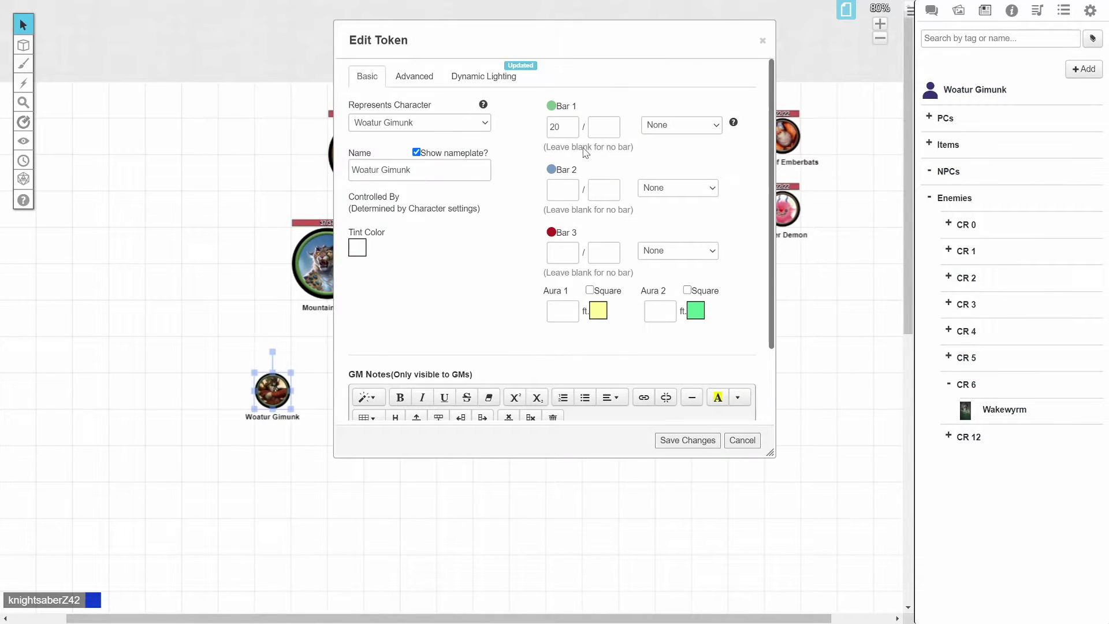
{"action": "left_click", "coordinate": [675, 126]}
{"action": "left_click", "coordinate": [667, 149]}
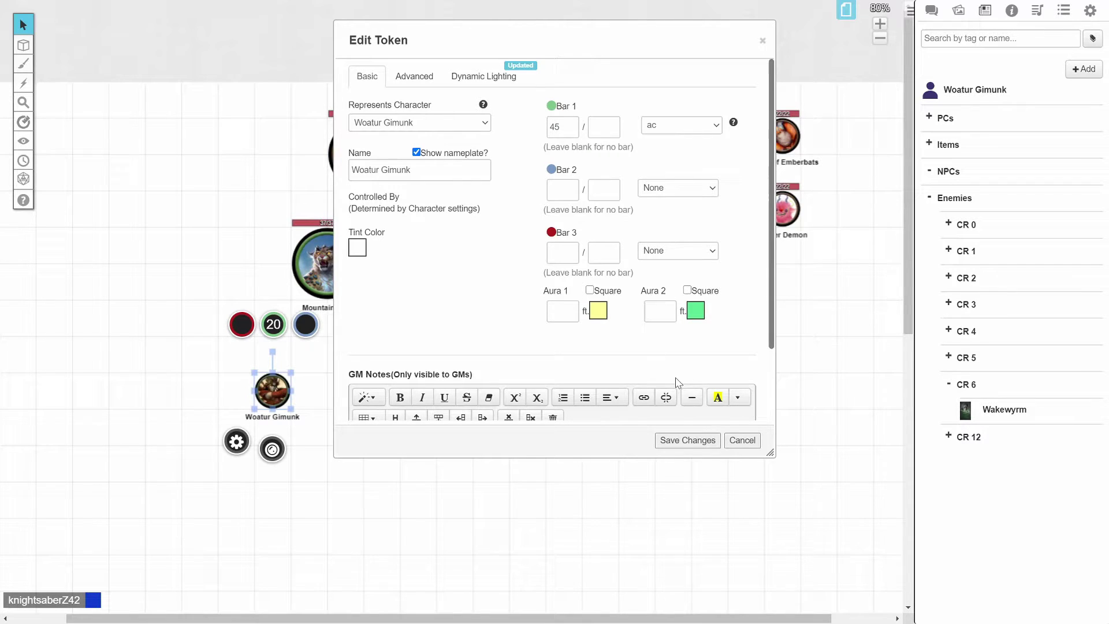
{"action": "left_click", "coordinate": [687, 440]}
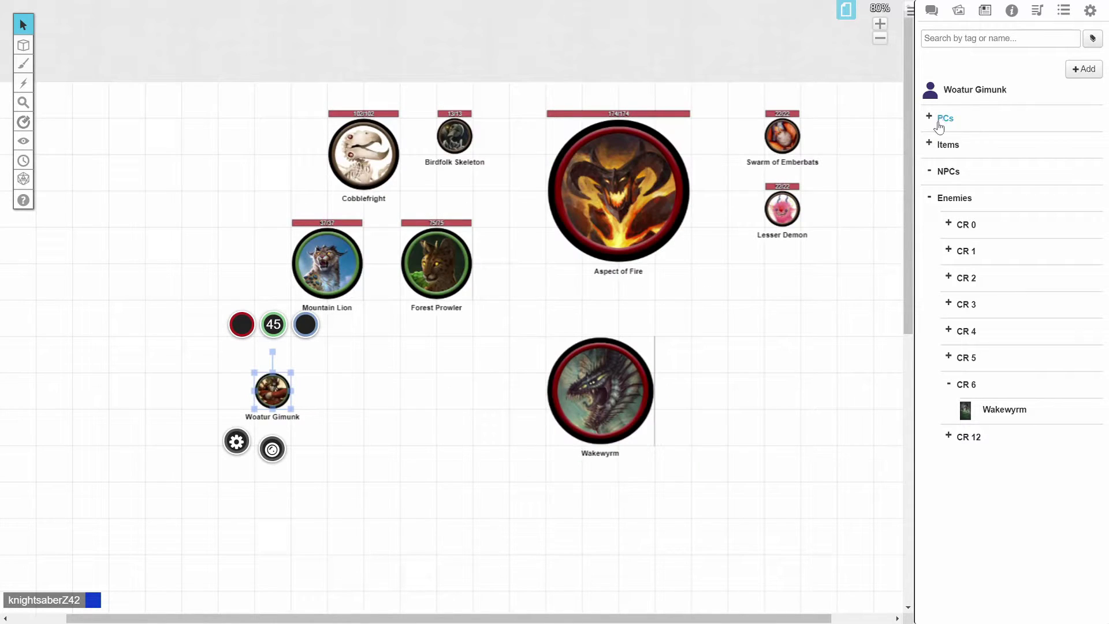
{"action": "left_click", "coordinate": [969, 91]}
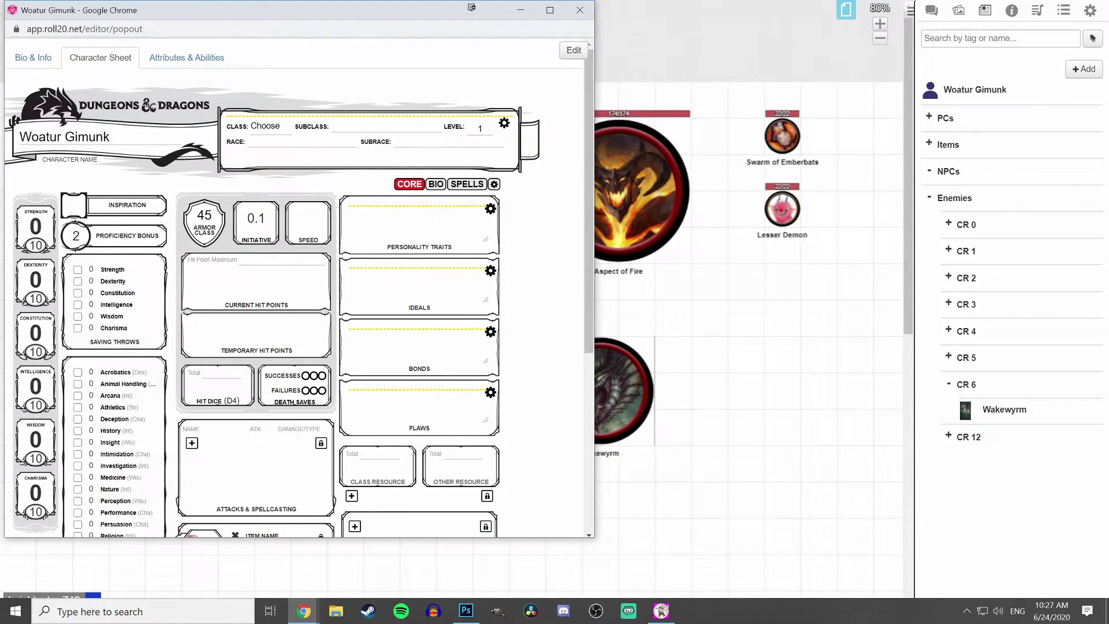
{"action": "left_click", "coordinate": [578, 18]}
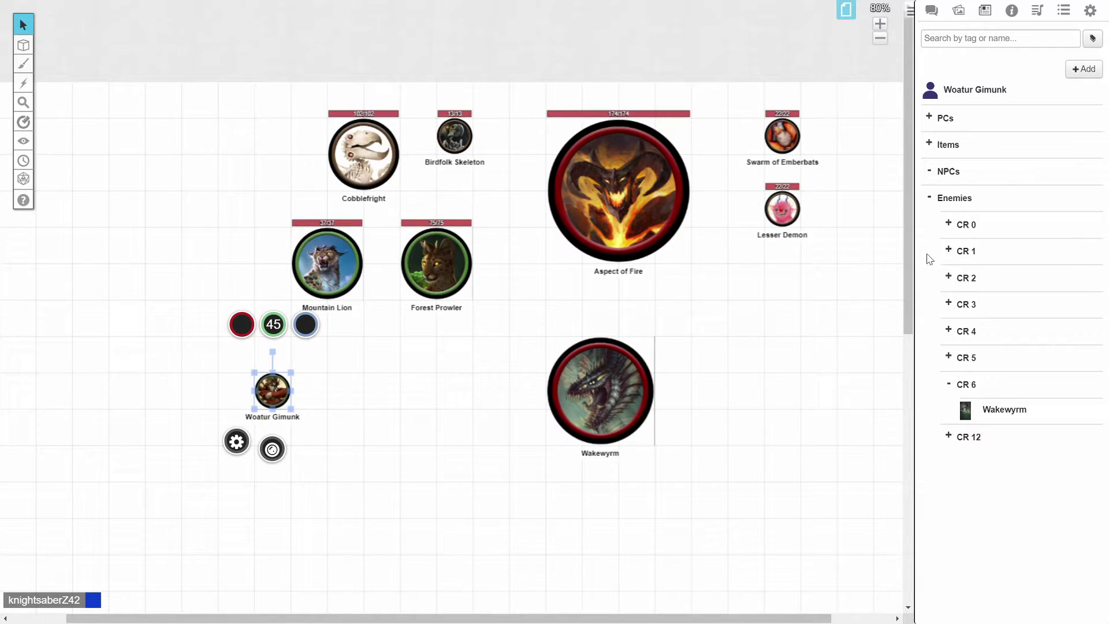
- Delete the nightsister token from the tabletop and its character from the journal
{"action": "left_click", "coordinate": [471, 367]}
{"action": "left_click", "coordinate": [272, 392]}
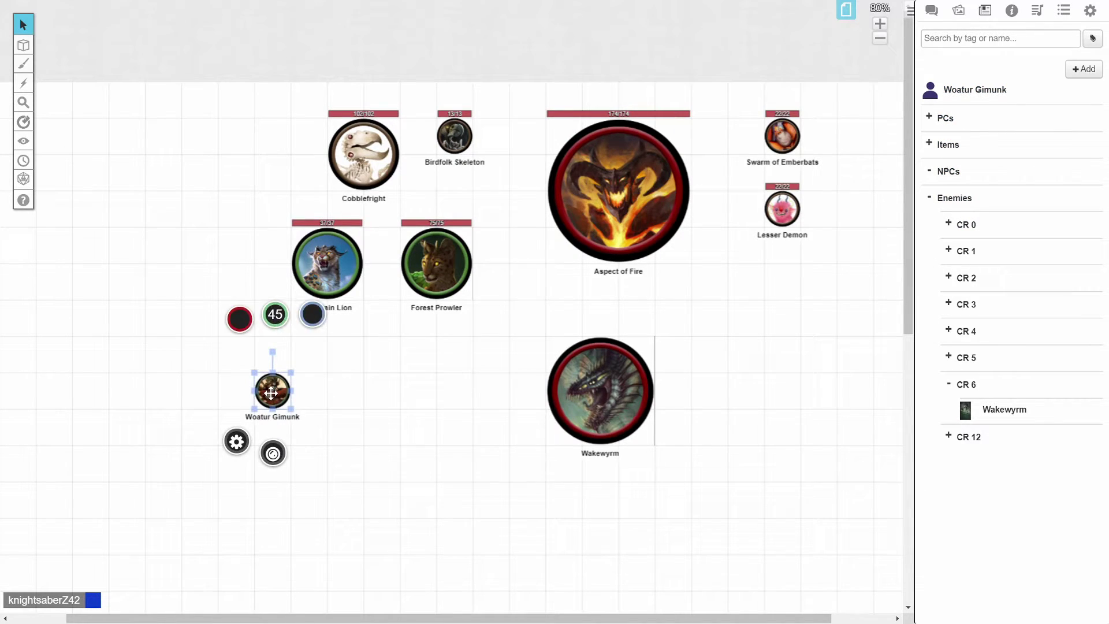
{"action": "key", "text": "Delete"}
{"action": "right_click", "coordinate": [971, 92]}
{"action": "left_click", "coordinate": [995, 136]}
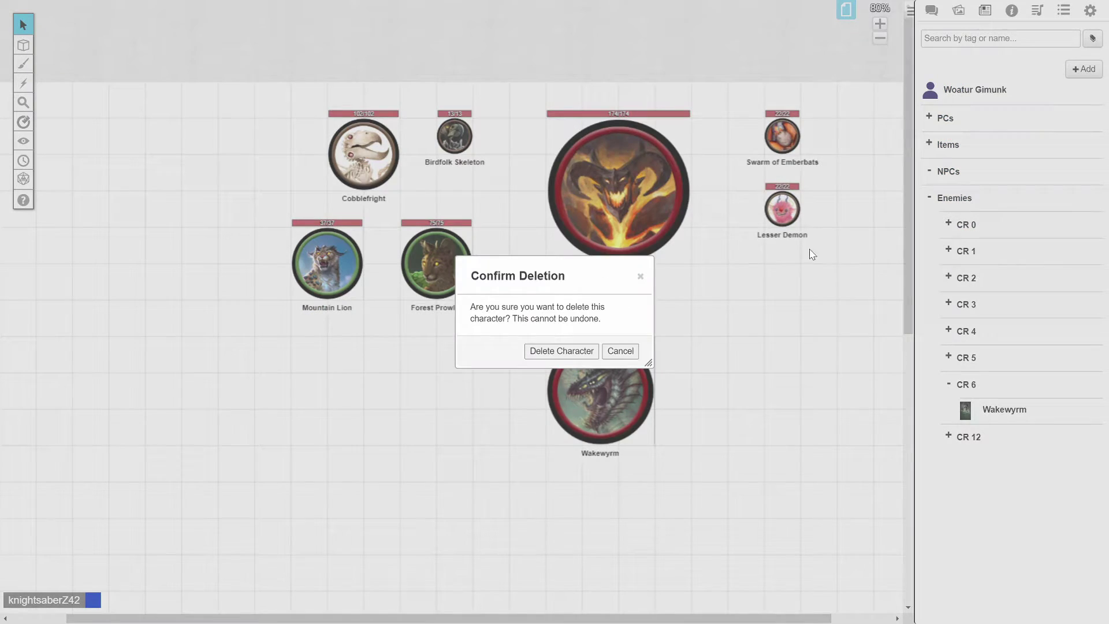
{"action": "left_click", "coordinate": [566, 352]}
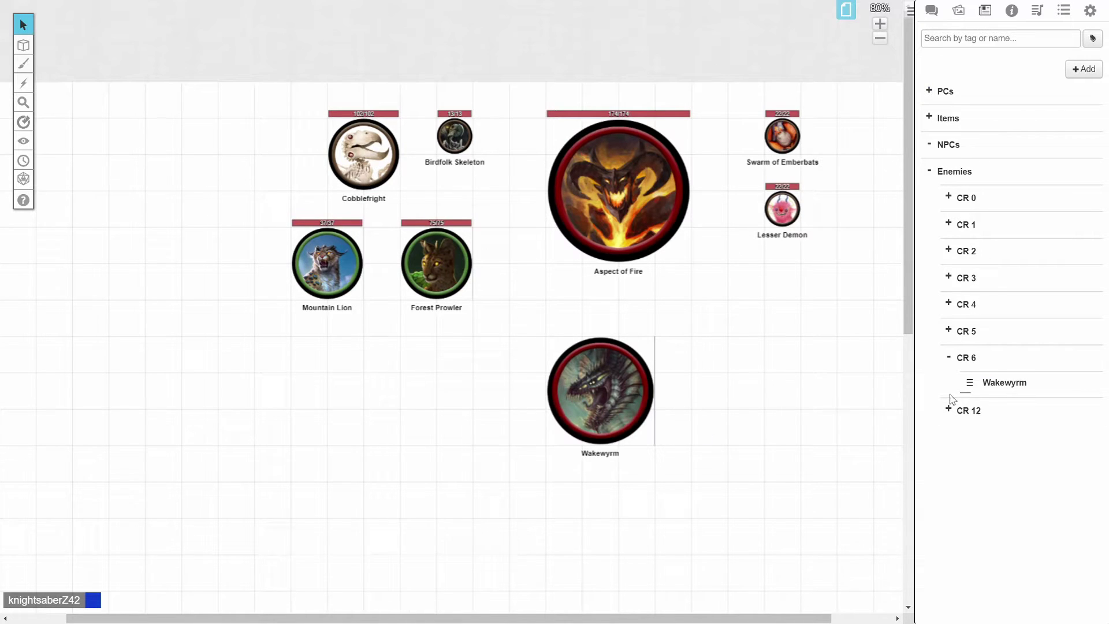
- Link Bar 1 of the Wakewyrm token to npc_ac, save, and check the armor class on the Wakewyrm character sheet
{"action": "left_click", "coordinate": [646, 398]}
{"action": "double_click", "coordinate": [615, 393]}
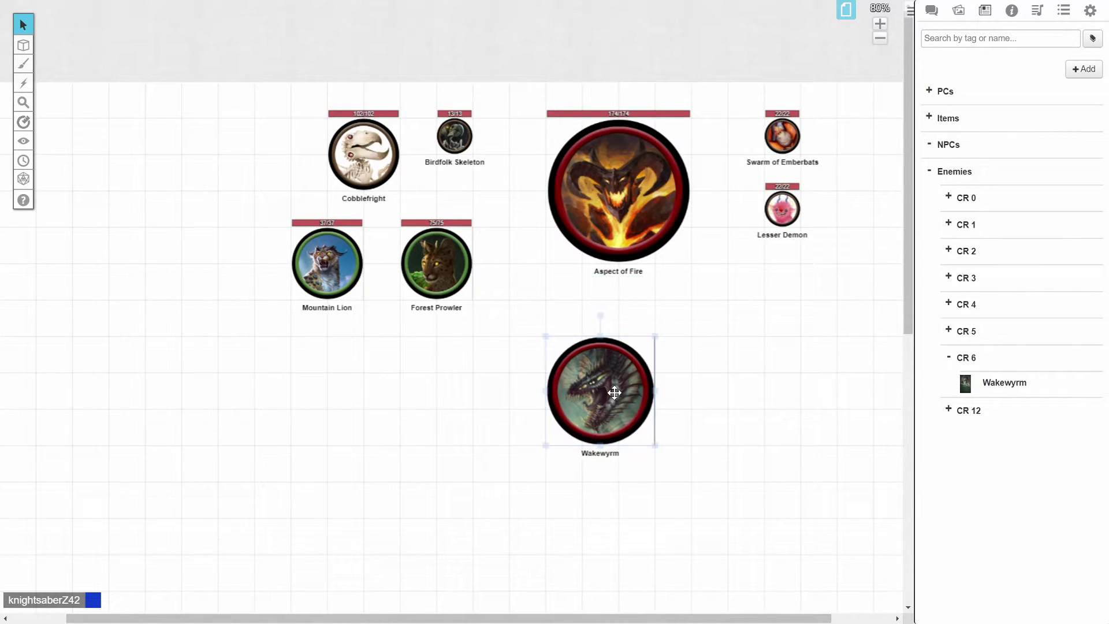
{"action": "left_click", "coordinate": [682, 125]}
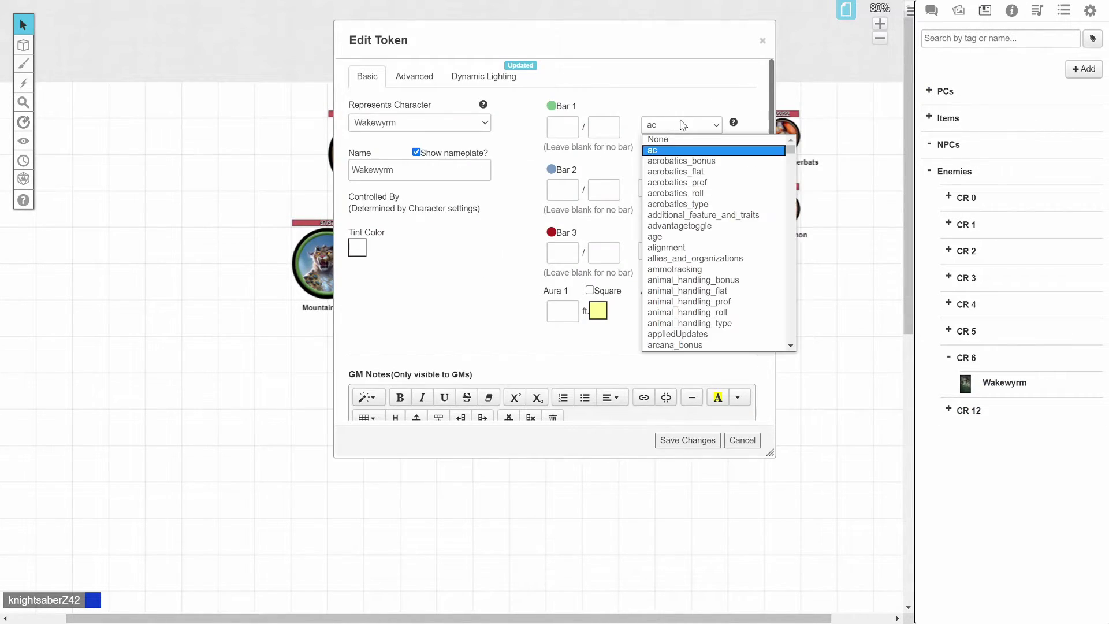
{"action": "left_click", "coordinate": [658, 154]}
{"action": "left_click_drag", "start_coordinate": [611, 47], "coordinate": [440, 67]}
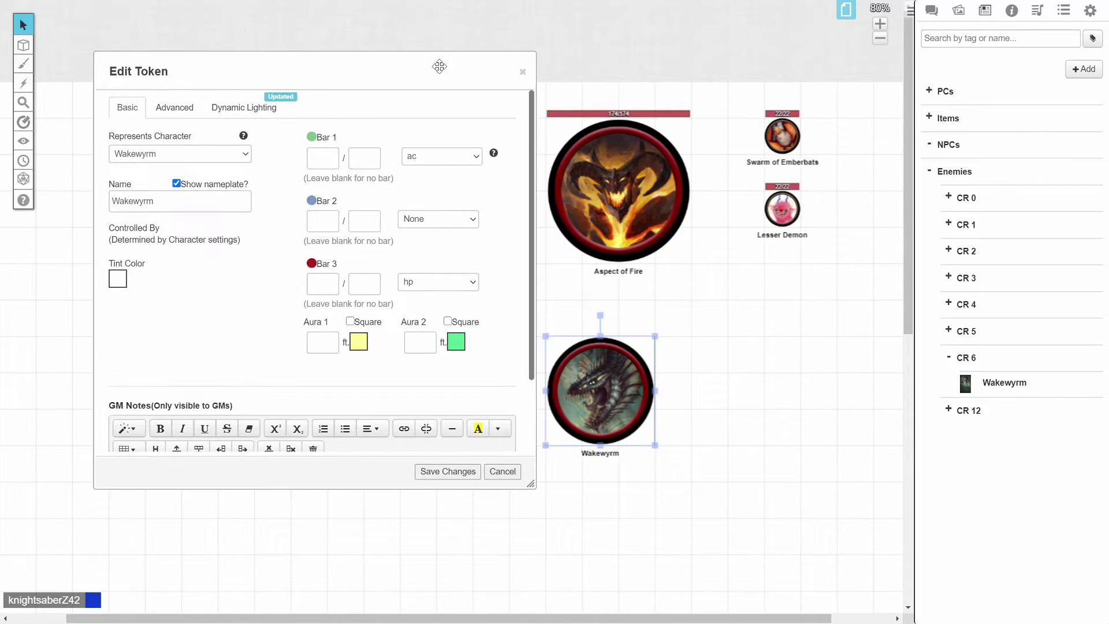
{"action": "left_click", "coordinate": [471, 157]}
{"action": "scroll", "coordinate": [484, 269], "scroll_direction": "down", "scroll_amount": 10}
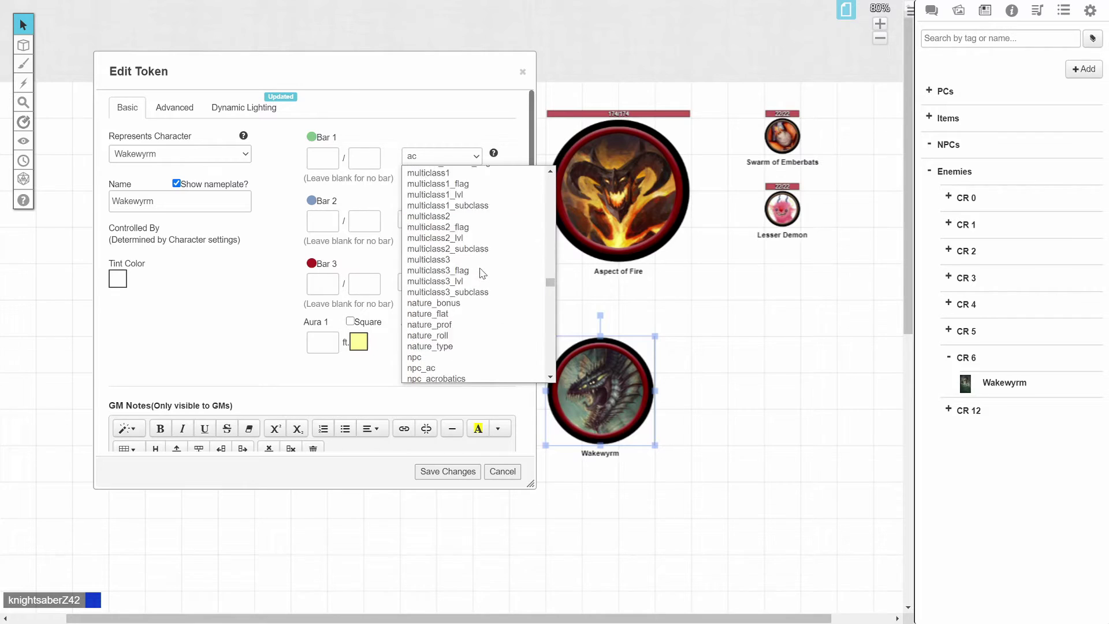
{"action": "scroll", "coordinate": [482, 273], "scroll_direction": "down", "scroll_amount": 3}
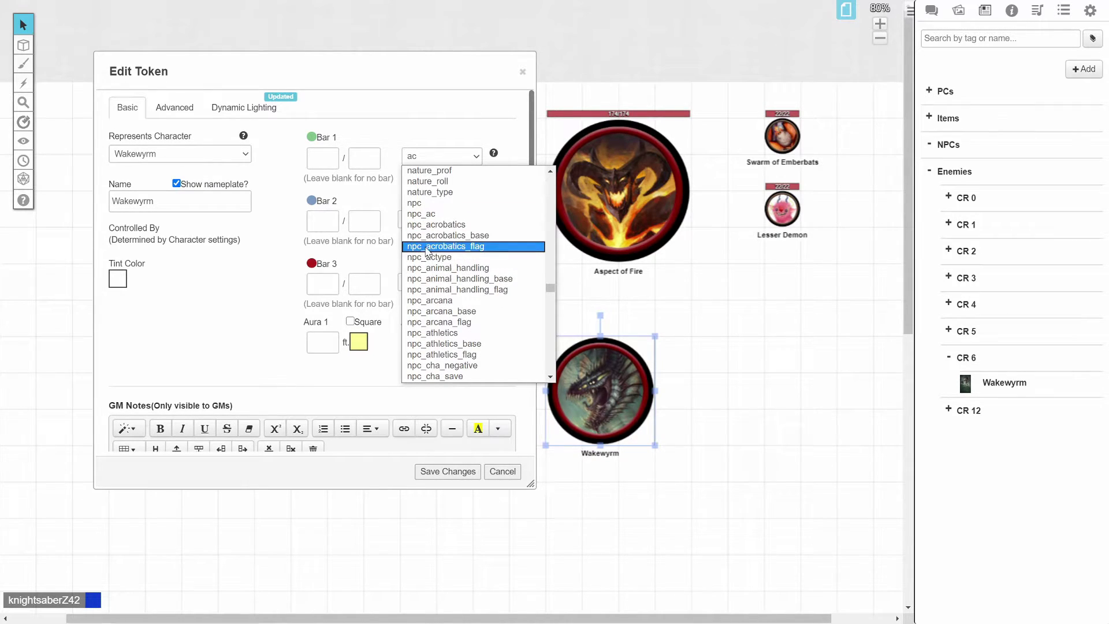
{"action": "left_click", "coordinate": [435, 214]}
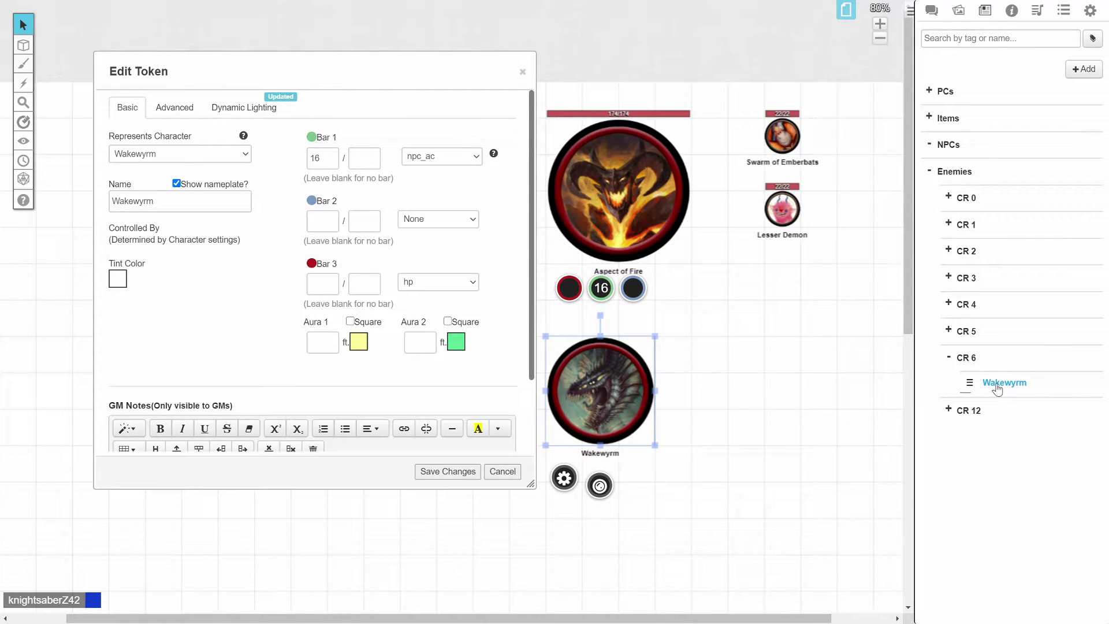
{"action": "left_click", "coordinate": [456, 472]}
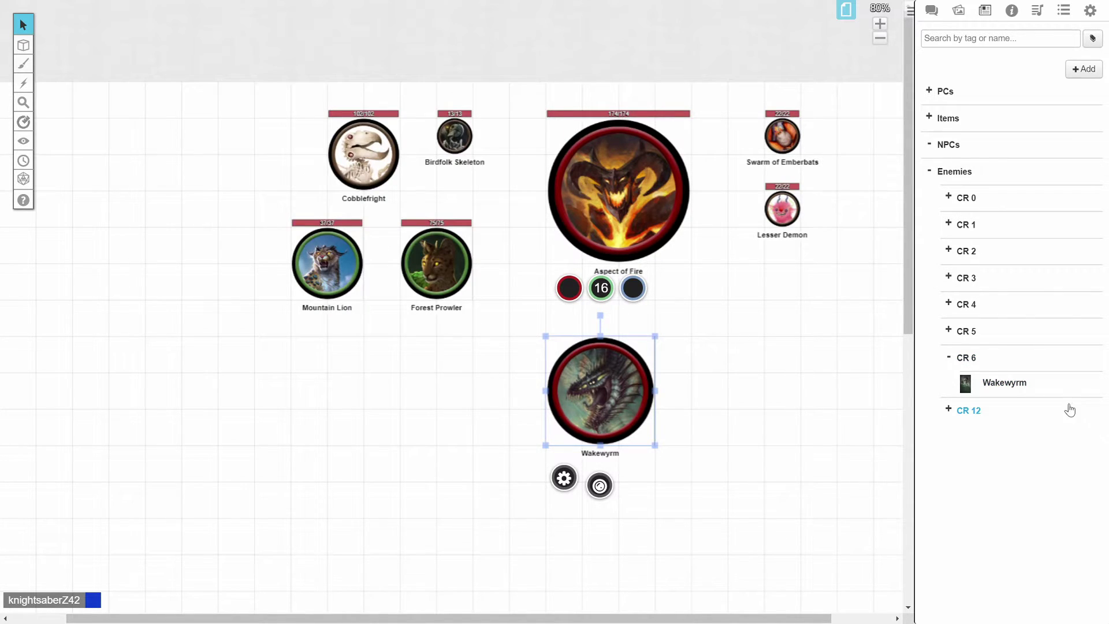
{"action": "left_click", "coordinate": [987, 382]}
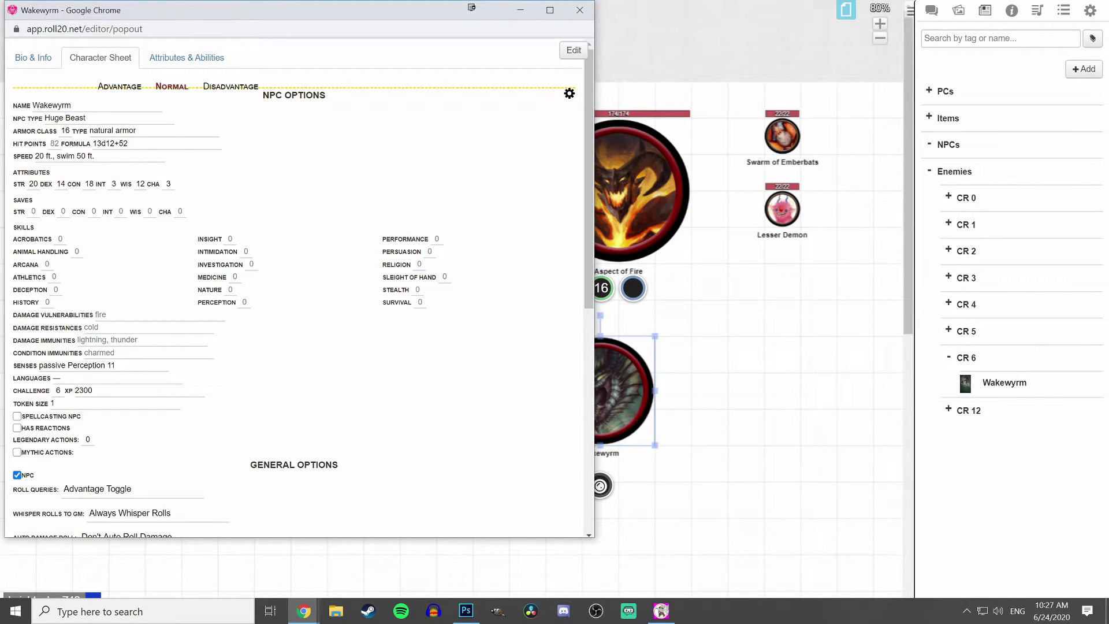
{"action": "left_click", "coordinate": [580, 10]}
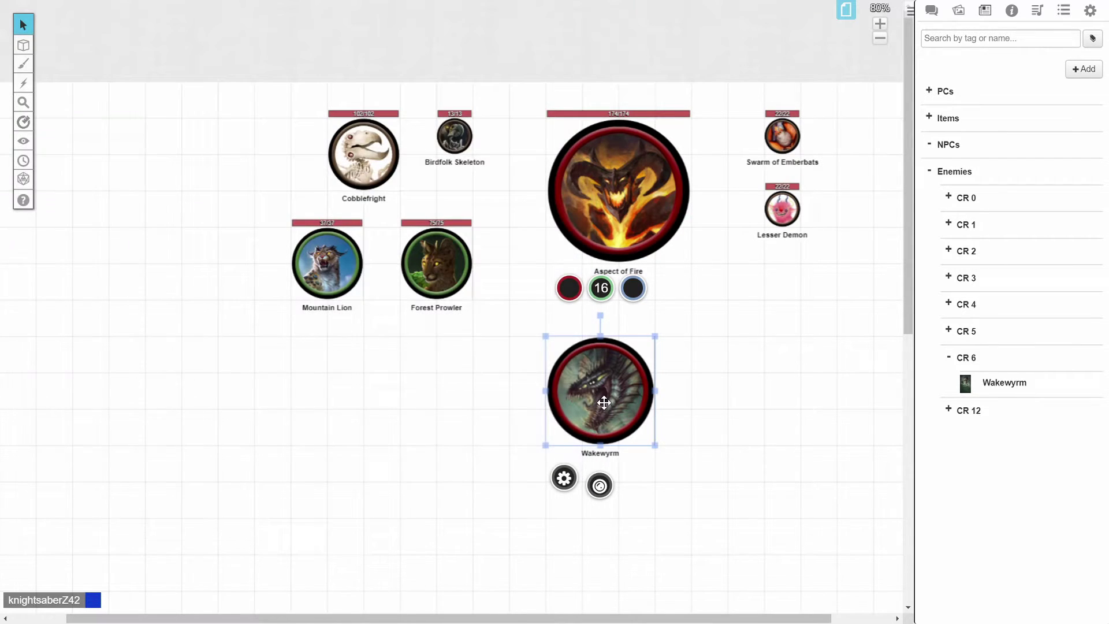
- Try linking Bar 3 of the Wakewyrm token to npc_hpformula
{"action": "double_click", "coordinate": [578, 388]}
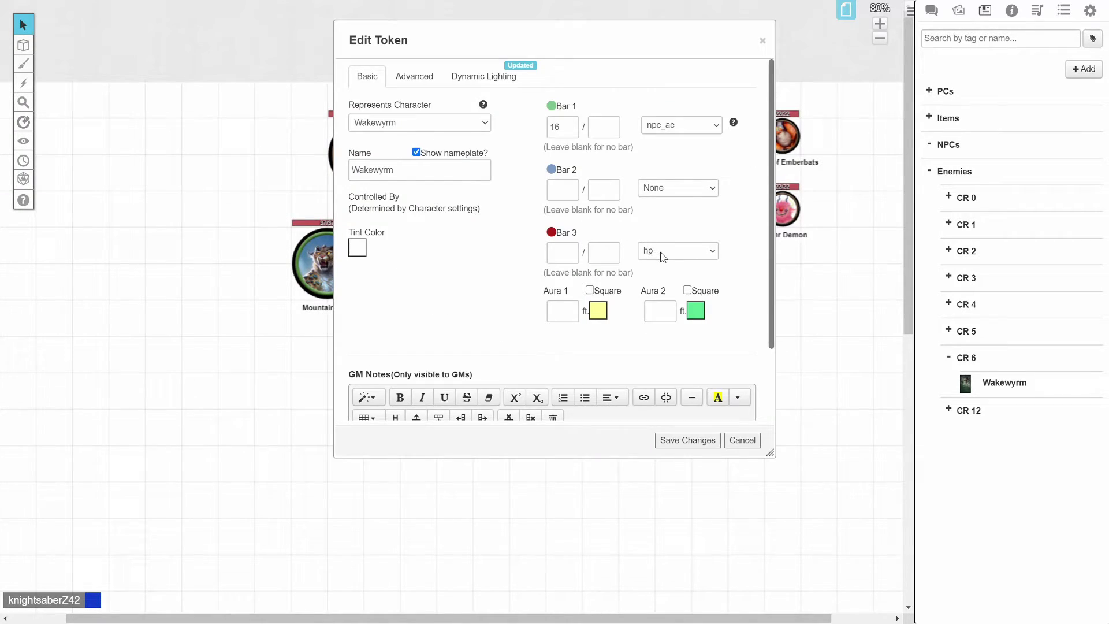
{"action": "left_click", "coordinate": [682, 254]}
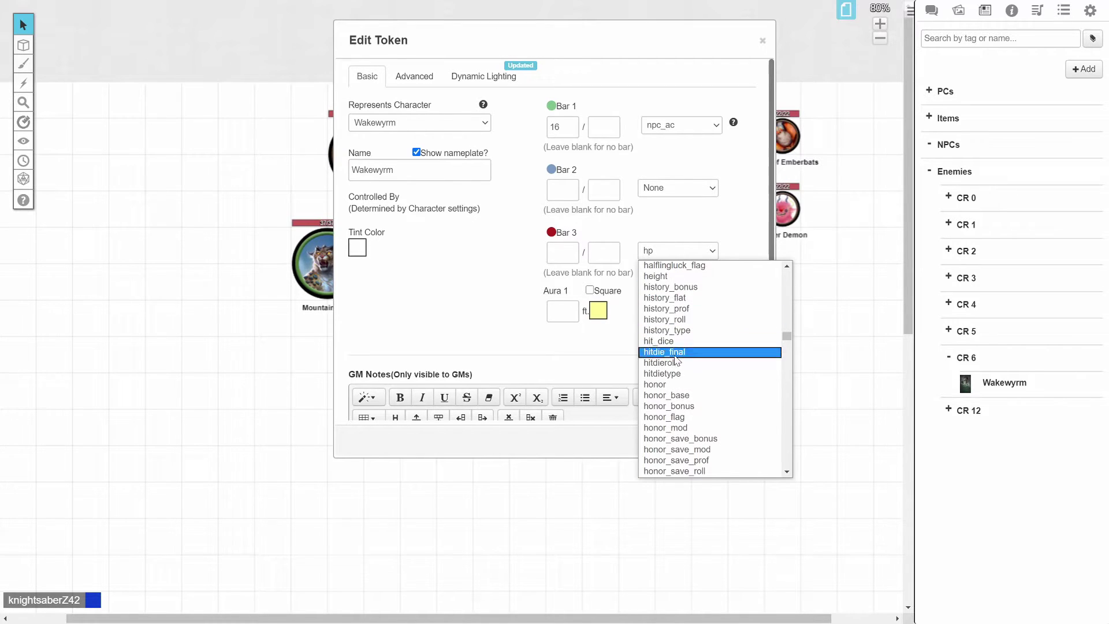
{"action": "scroll", "coordinate": [682, 366], "scroll_direction": "down", "scroll_amount": 5}
{"action": "scroll", "coordinate": [680, 366], "scroll_direction": "down", "scroll_amount": 8}
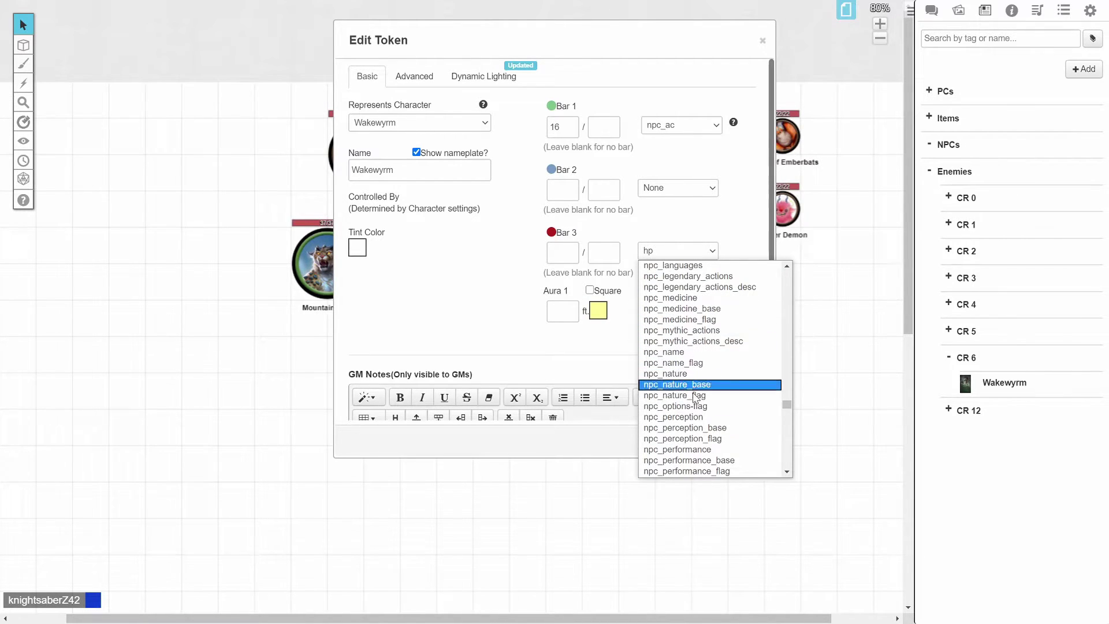
{"action": "scroll", "coordinate": [695, 433], "scroll_direction": "down", "scroll_amount": 2}
{"action": "scroll", "coordinate": [696, 433], "scroll_direction": "up", "scroll_amount": 4}
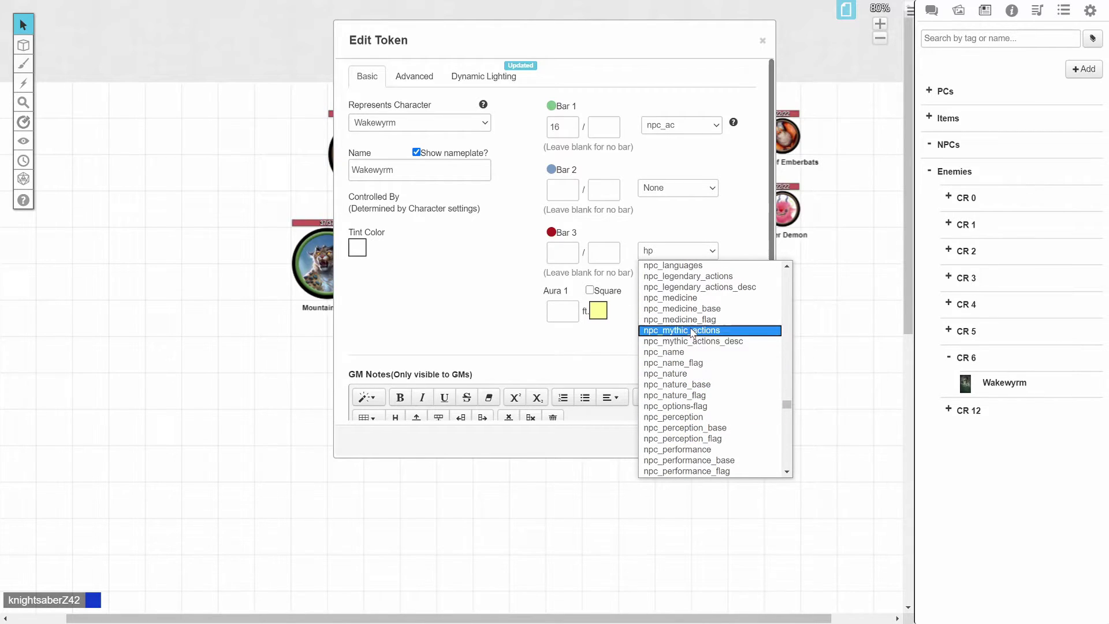
{"action": "scroll", "coordinate": [683, 315], "scroll_direction": "up", "scroll_amount": 2}
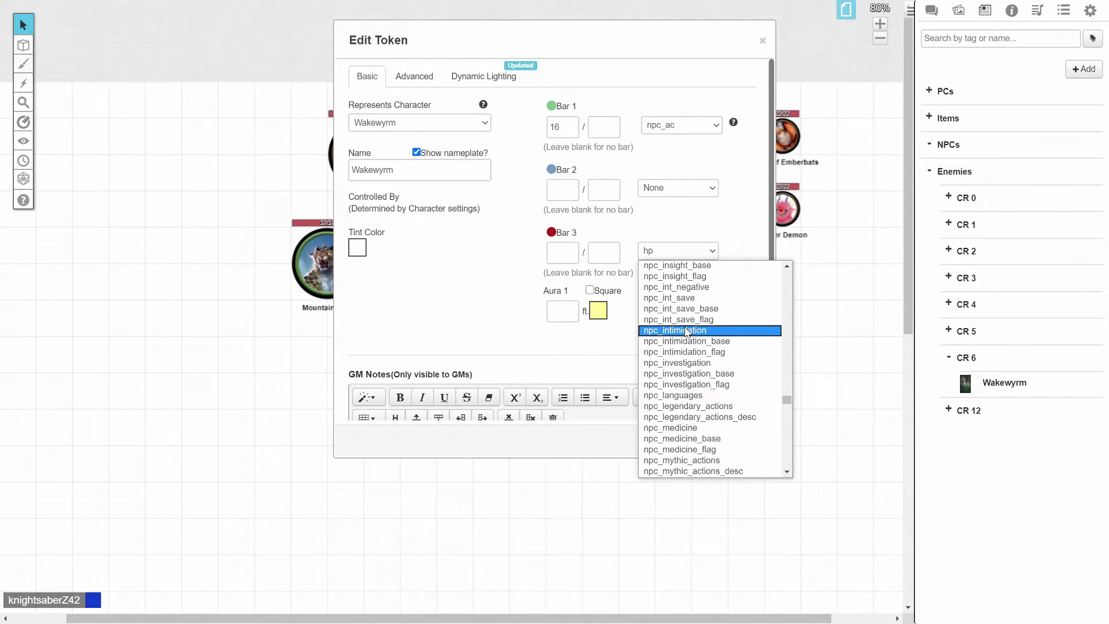
{"action": "scroll", "coordinate": [686, 337], "scroll_direction": "up", "scroll_amount": 3}
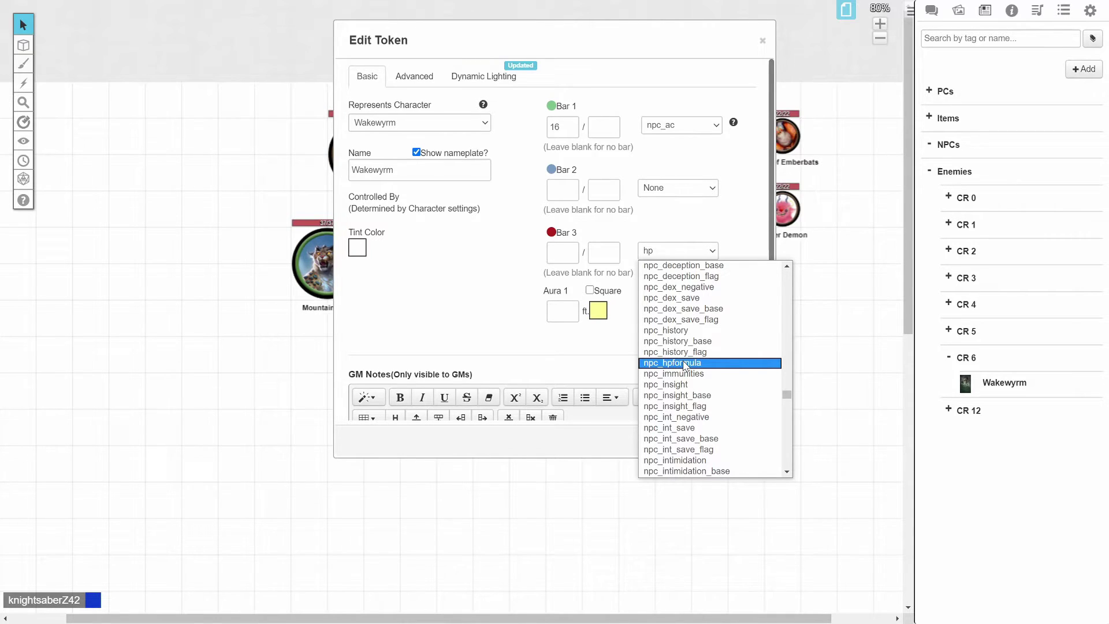
{"action": "left_click", "coordinate": [685, 364]}
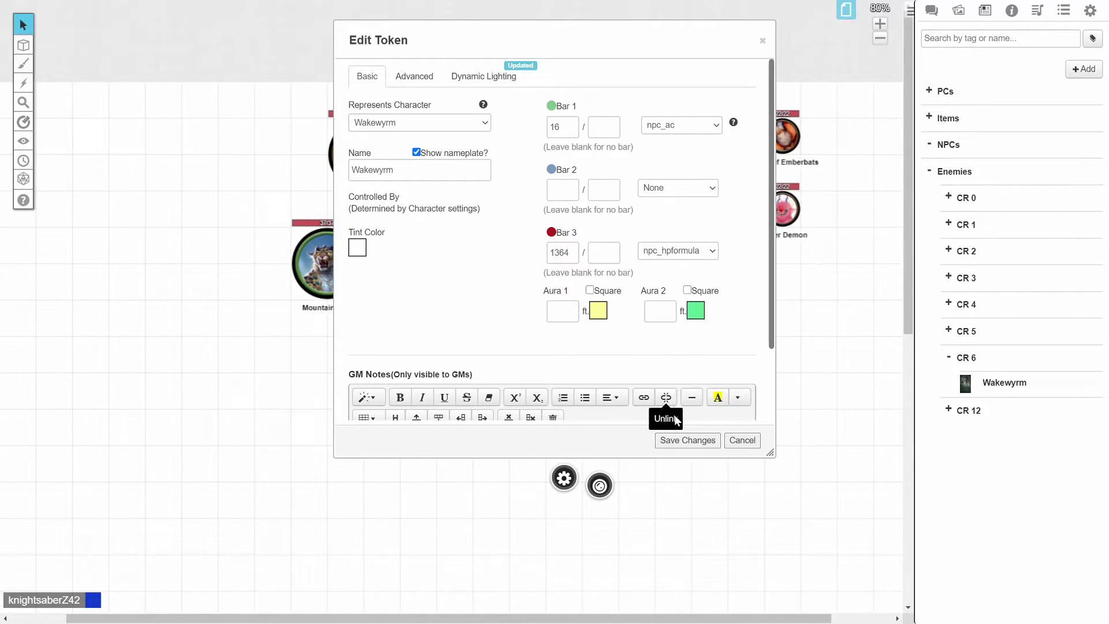
- Look through the Wakewyrm token's Bar 3 attribute options for a hit point attribute, and check the Aspect of Fire token's bar settings
{"action": "left_click", "coordinate": [699, 249]}
{"action": "scroll", "coordinate": [700, 330], "scroll_direction": "up", "scroll_amount": 5}
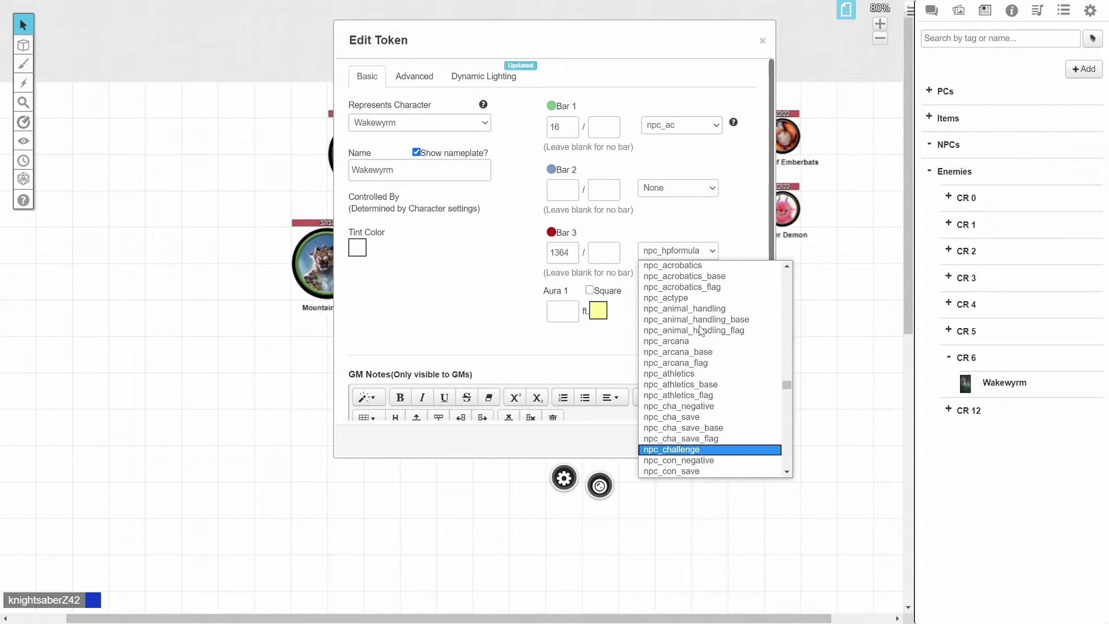
{"action": "scroll", "coordinate": [700, 330], "scroll_direction": "up", "scroll_amount": 3}
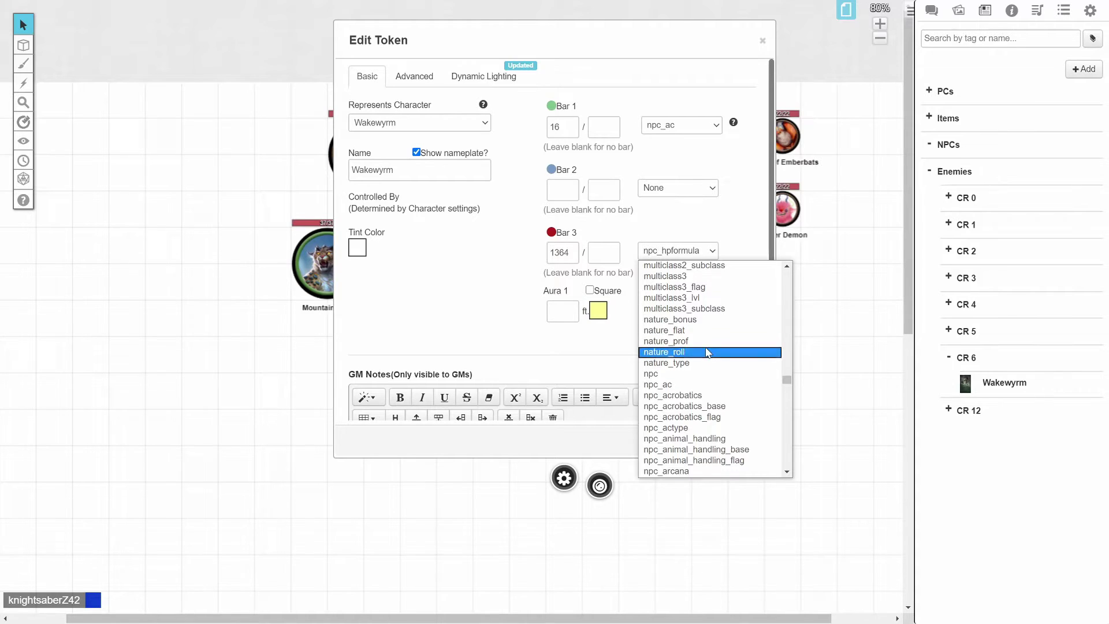
{"action": "scroll", "coordinate": [705, 352], "scroll_direction": "down", "scroll_amount": 8}
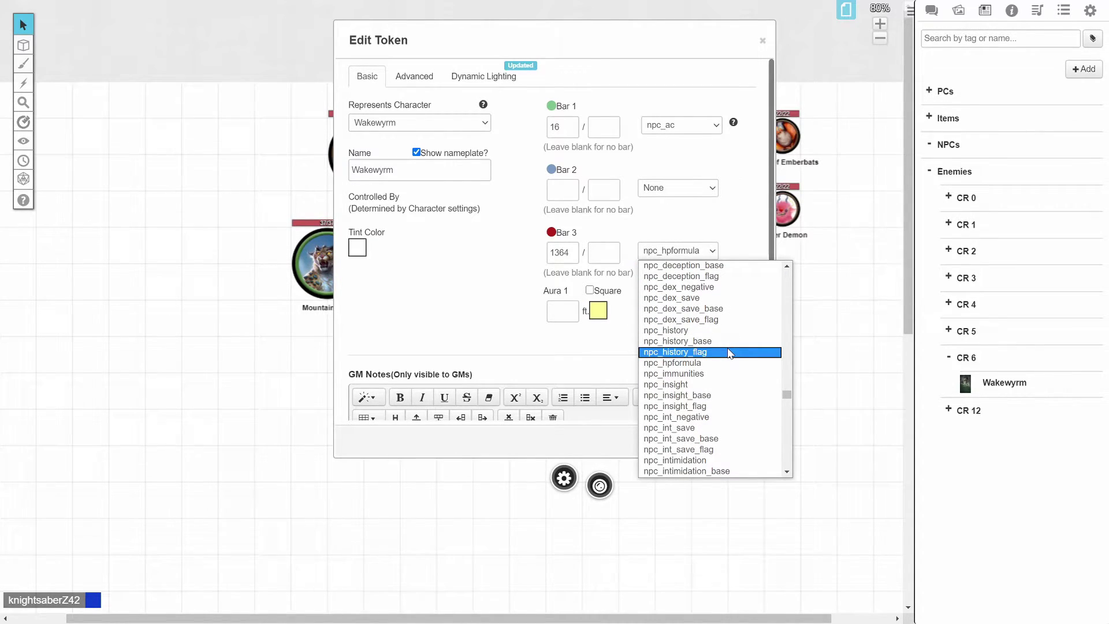
{"action": "scroll", "coordinate": [729, 354], "scroll_direction": "down", "scroll_amount": 3}
{"action": "scroll", "coordinate": [729, 353], "scroll_direction": "down", "scroll_amount": 2}
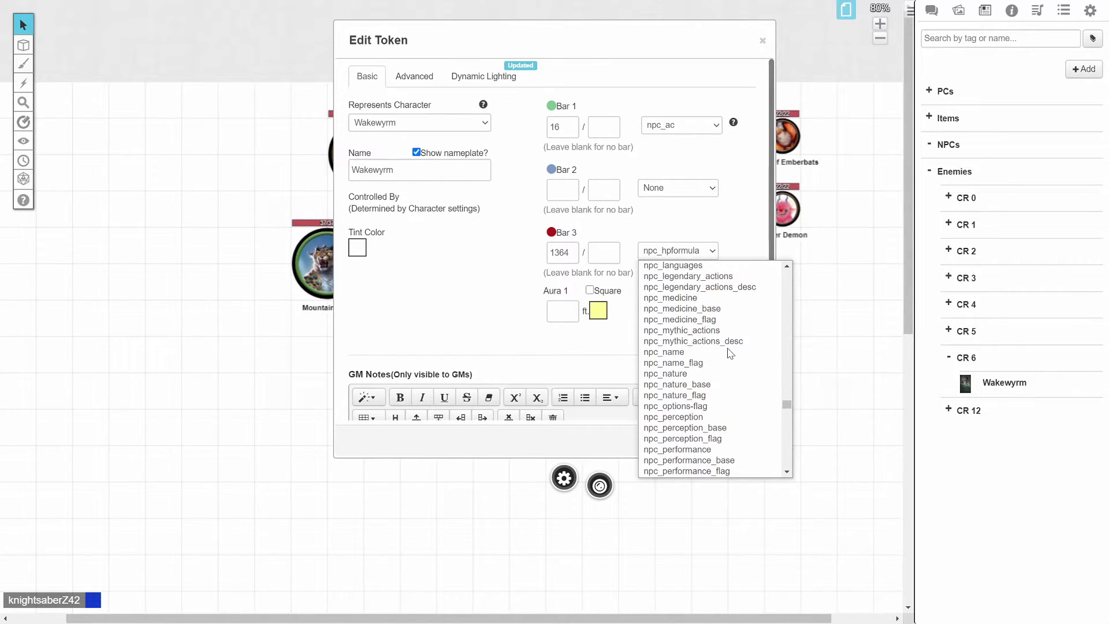
{"action": "left_click", "coordinate": [762, 40]}
{"action": "double_click", "coordinate": [643, 182]}
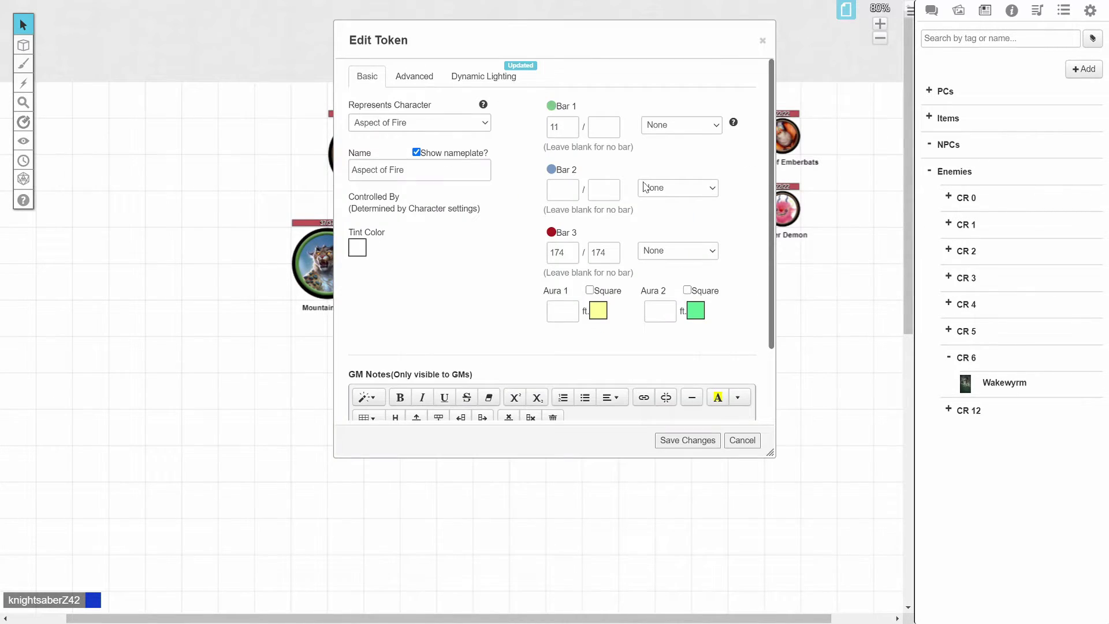
{"action": "left_click", "coordinate": [738, 443]}
- Examine the full list of Bar 3 attributes in the Wakewyrm token's settings for another NPC hit point attribute, and close the settings
{"action": "left_click", "coordinate": [610, 396]}
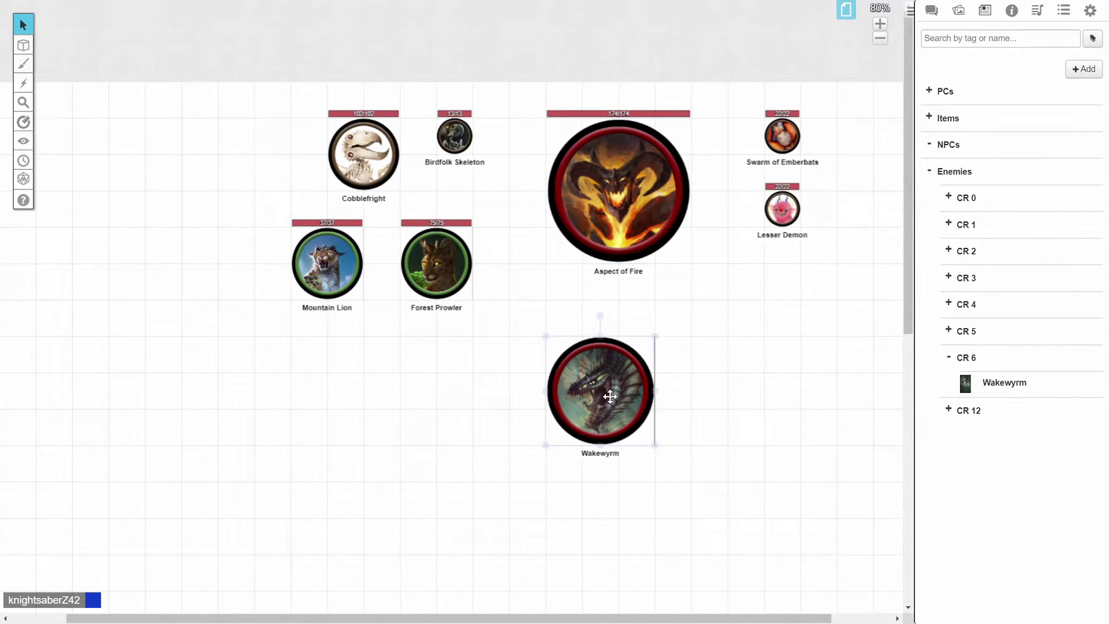
{"action": "double_click", "coordinate": [610, 396]}
{"action": "left_click", "coordinate": [686, 253]}
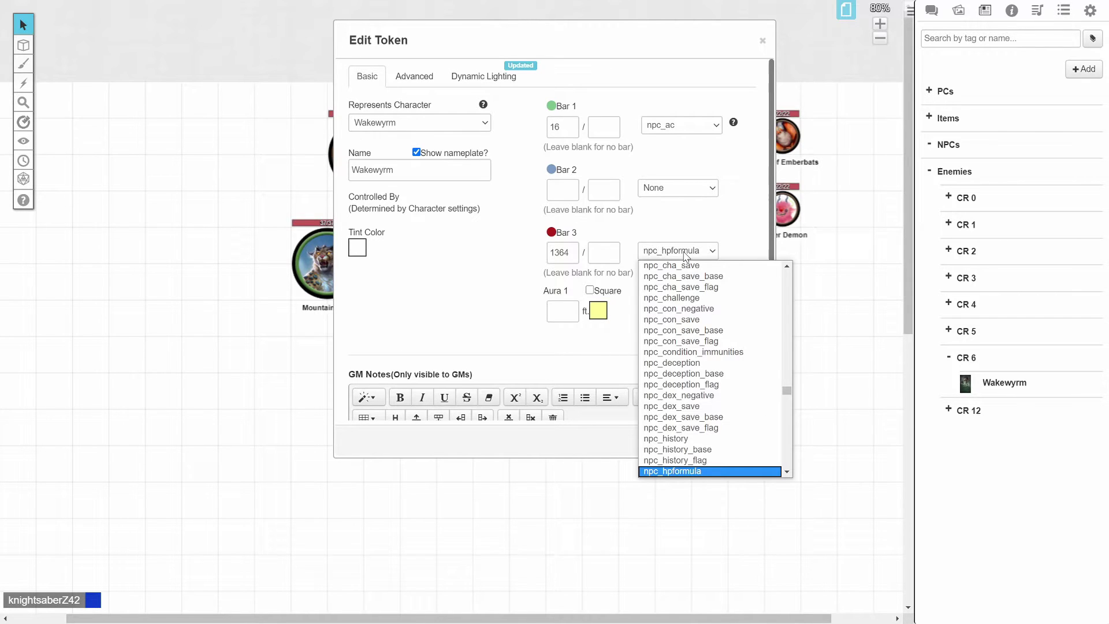
{"action": "scroll", "coordinate": [710, 324], "scroll_direction": "down", "scroll_amount": 7}
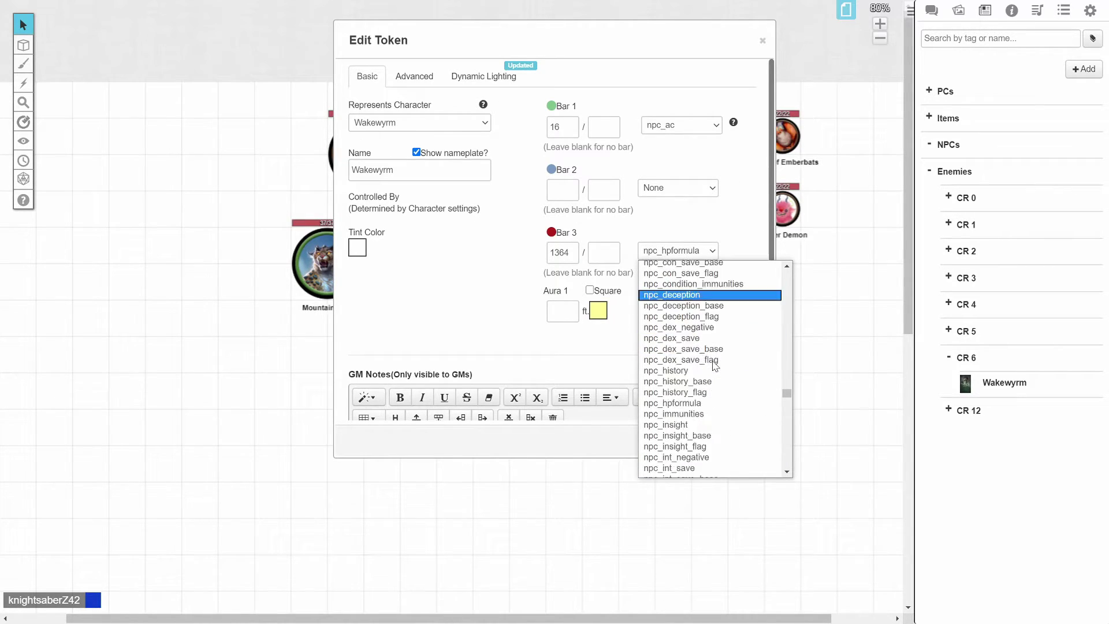
{"action": "scroll", "coordinate": [715, 365], "scroll_direction": "down", "scroll_amount": 3}
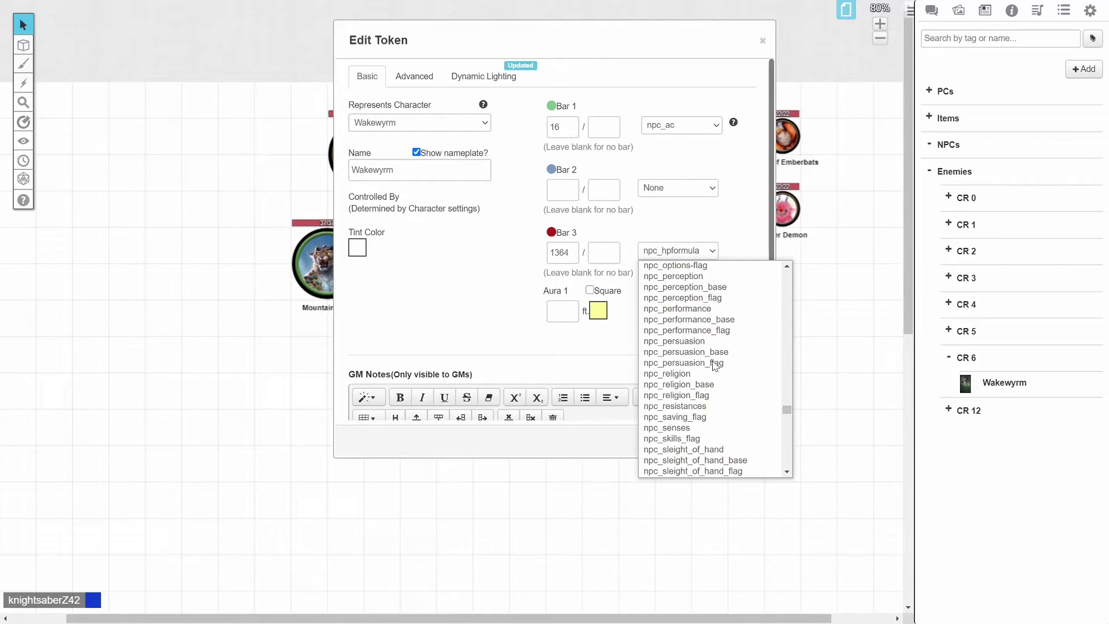
{"action": "scroll", "coordinate": [715, 365], "scroll_direction": "down", "scroll_amount": 3}
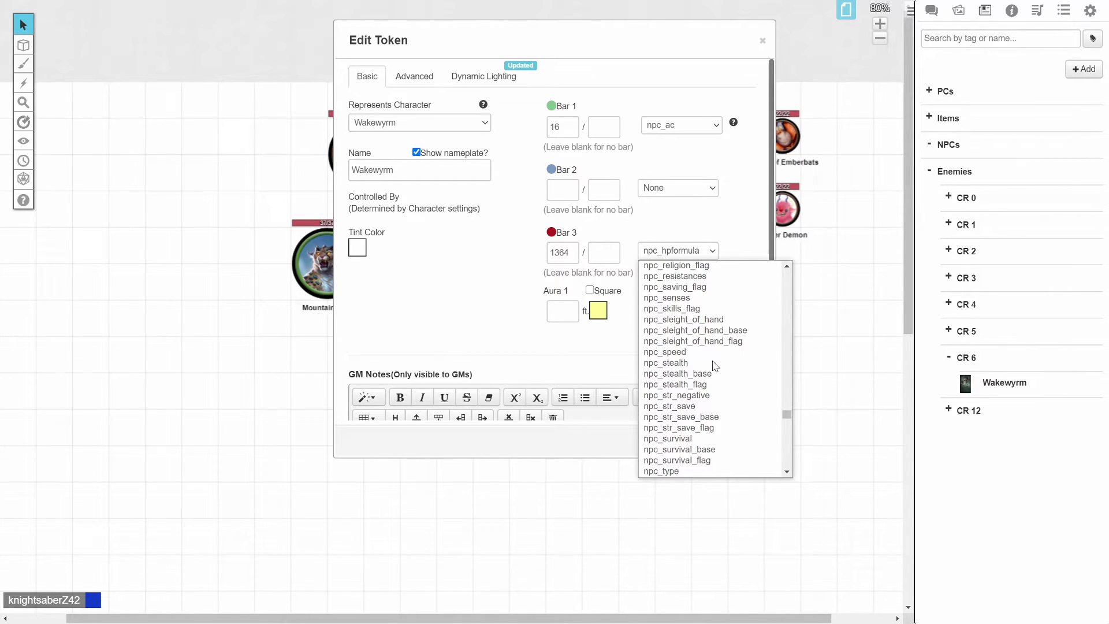
{"action": "scroll", "coordinate": [715, 365], "scroll_direction": "down", "scroll_amount": 3}
{"action": "scroll", "coordinate": [715, 365], "scroll_direction": "down", "scroll_amount": 3}
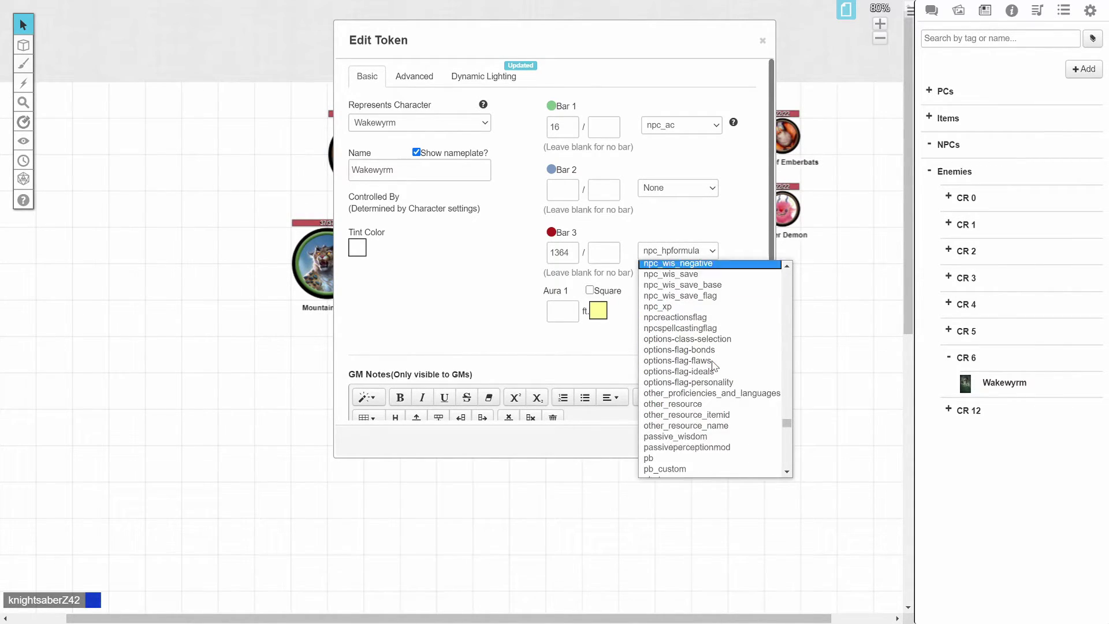
{"action": "scroll", "coordinate": [715, 365], "scroll_direction": "down", "scroll_amount": 6}
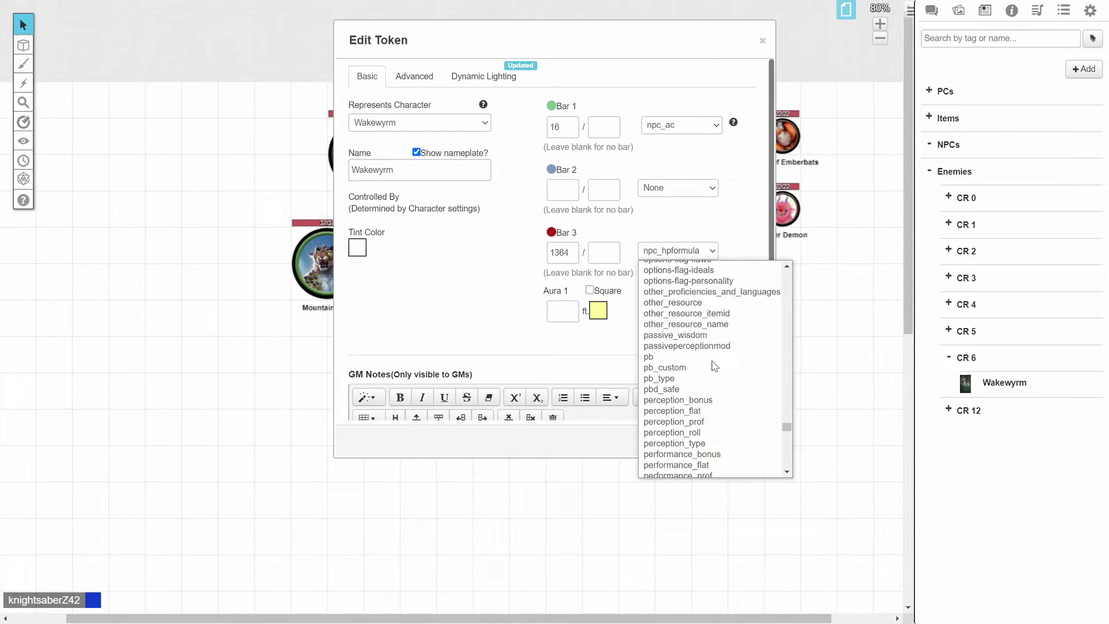
{"action": "scroll", "coordinate": [715, 365], "scroll_direction": "down", "scroll_amount": 8}
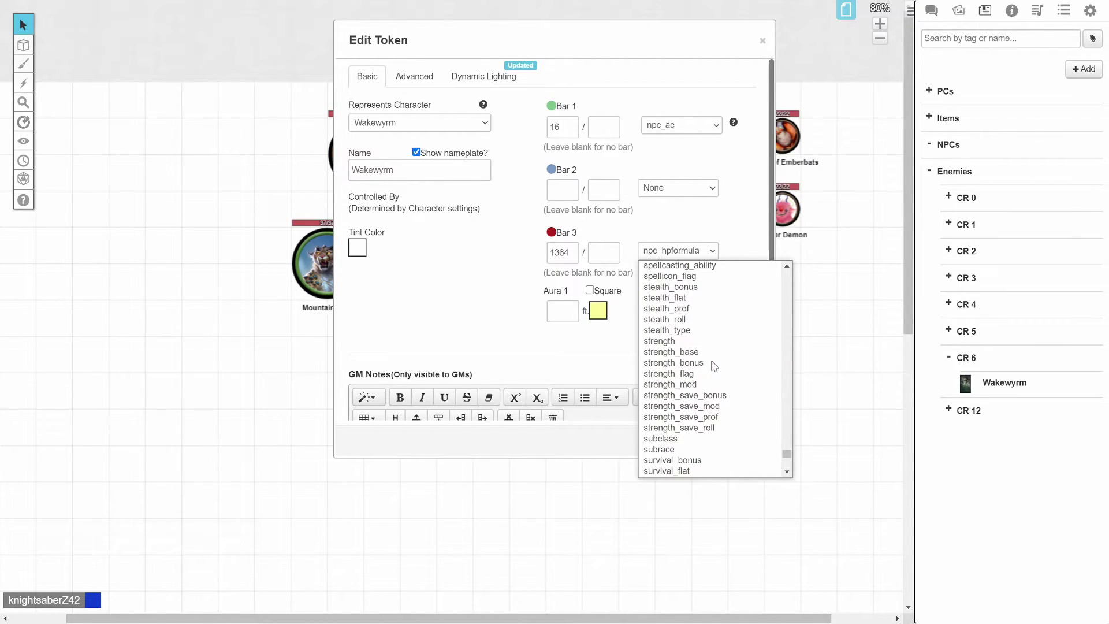
{"action": "scroll", "coordinate": [715, 365], "scroll_direction": "up", "scroll_amount": 20}
{"action": "scroll", "coordinate": [714, 367], "scroll_direction": "up", "scroll_amount": 15}
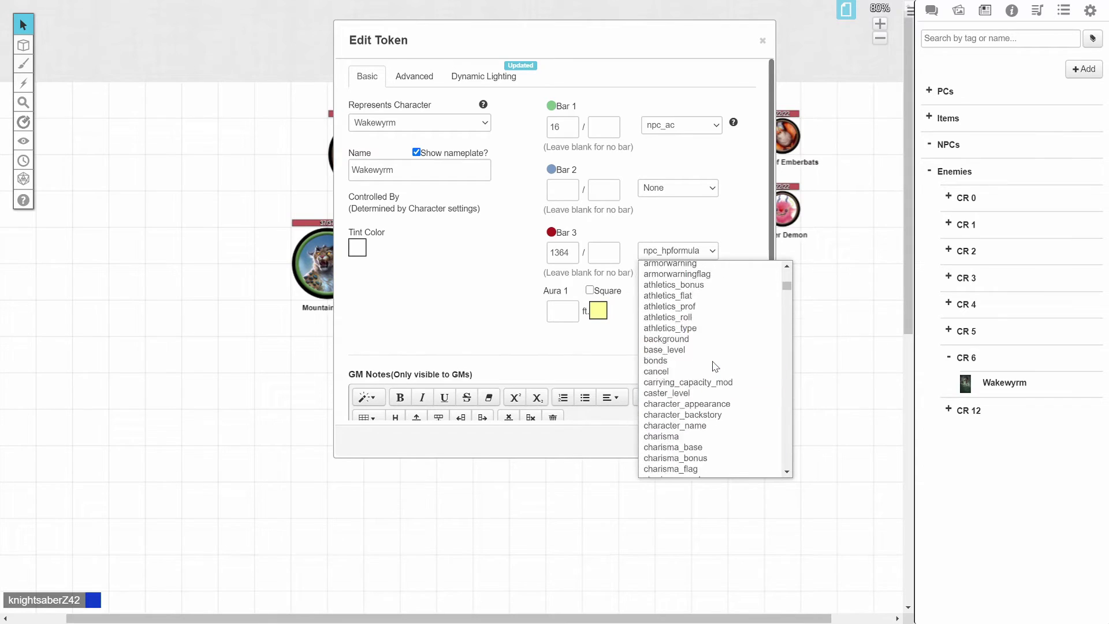
{"action": "left_click", "coordinate": [510, 344]}
{"action": "left_click", "coordinate": [764, 40]}
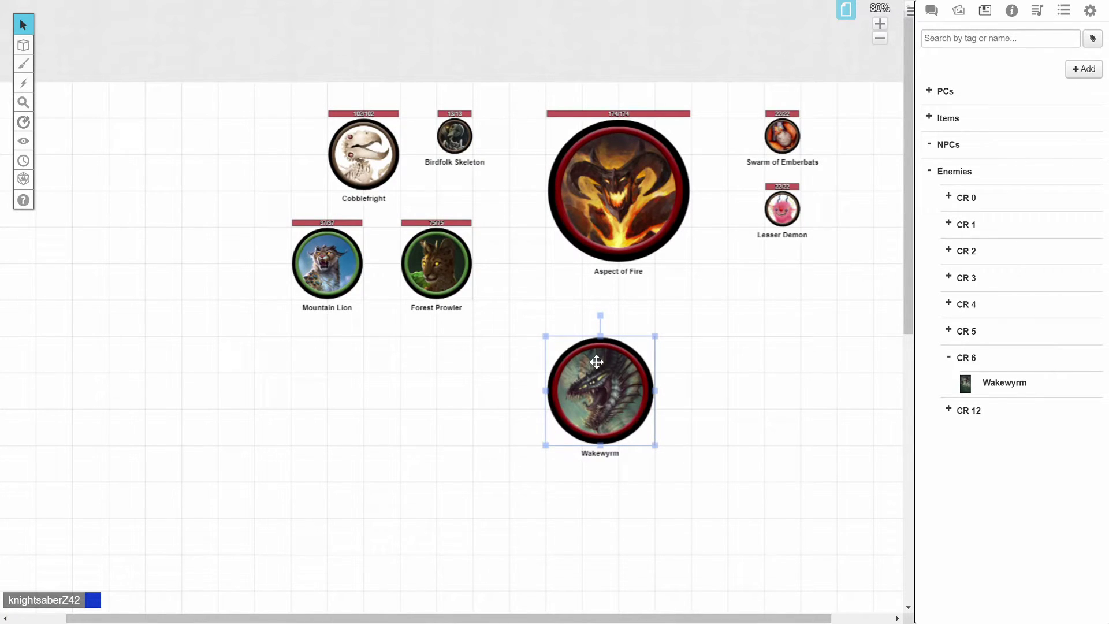
- Enter 136 hit points in the NPC options of the Wakewyrm character sheet and close the sheet
{"action": "left_click", "coordinate": [999, 384]}
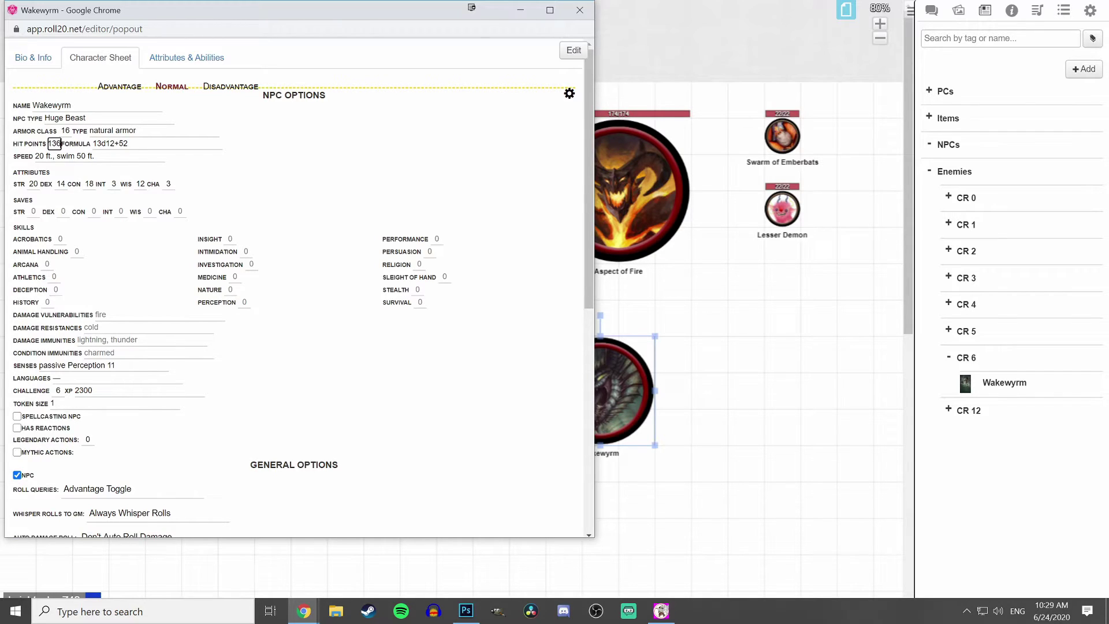
{"action": "left_click", "coordinate": [391, 157]}
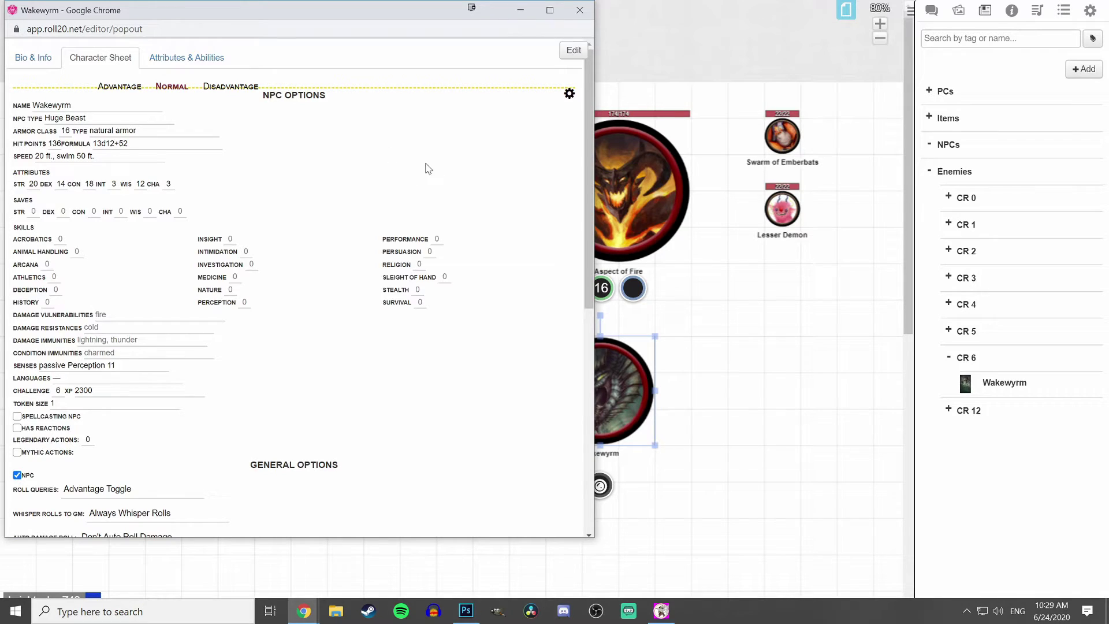
{"action": "left_click", "coordinate": [581, 18]}
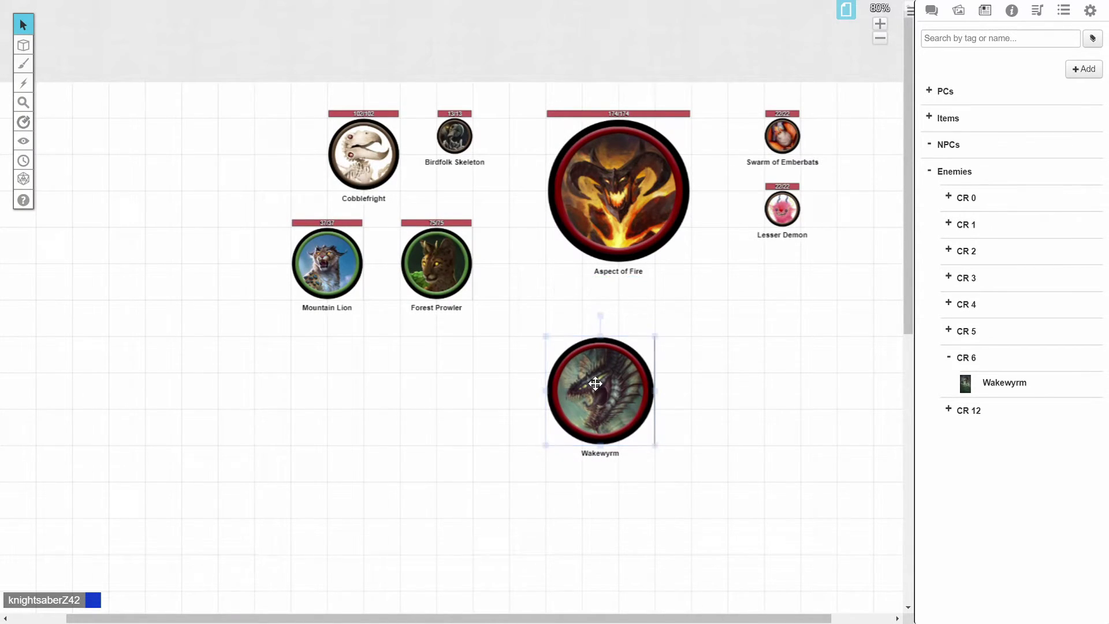
- Link Bar 3 of the Wakewyrm token to hp and save the token
{"action": "double_click", "coordinate": [595, 383]}
{"action": "left_click", "coordinate": [677, 250]}
{"action": "scroll", "coordinate": [666, 300], "scroll_direction": "up", "scroll_amount": 15}
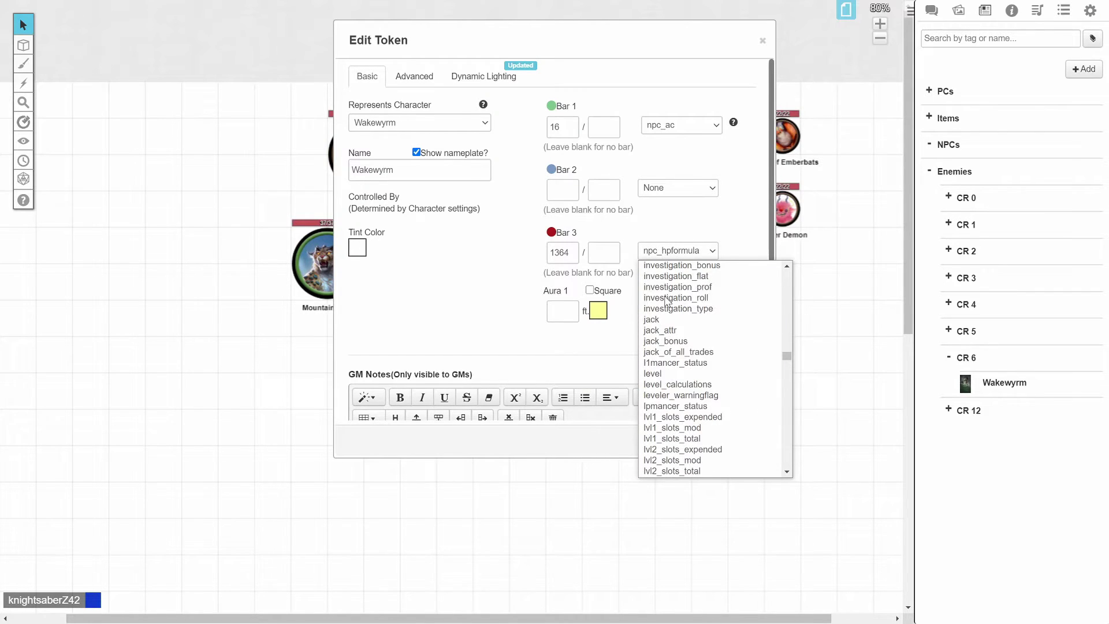
{"action": "scroll", "coordinate": [667, 300], "scroll_direction": "up", "scroll_amount": 10}
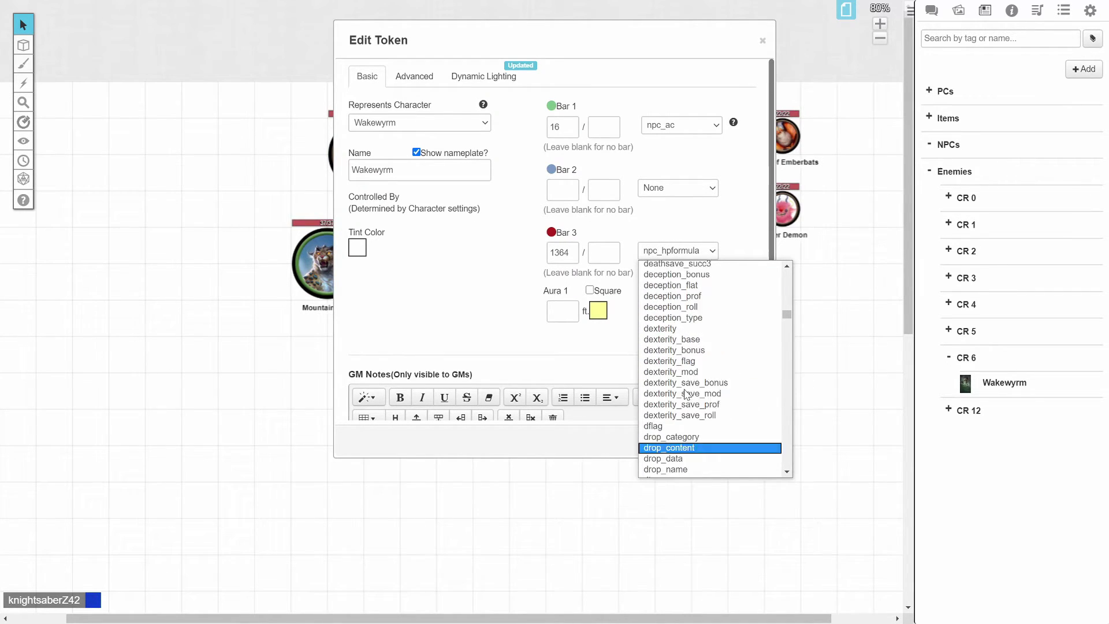
{"action": "scroll", "coordinate": [686, 394], "scroll_direction": "up", "scroll_amount": 8}
{"action": "scroll", "coordinate": [686, 393], "scroll_direction": "down", "scroll_amount": 15}
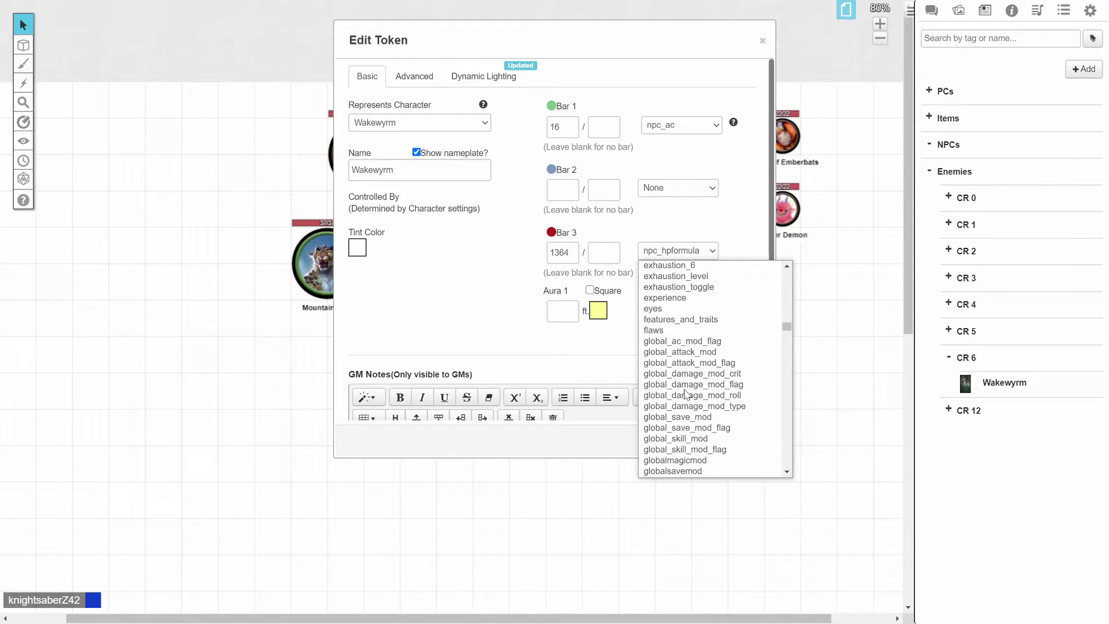
{"action": "scroll", "coordinate": [686, 393], "scroll_direction": "down", "scroll_amount": 5}
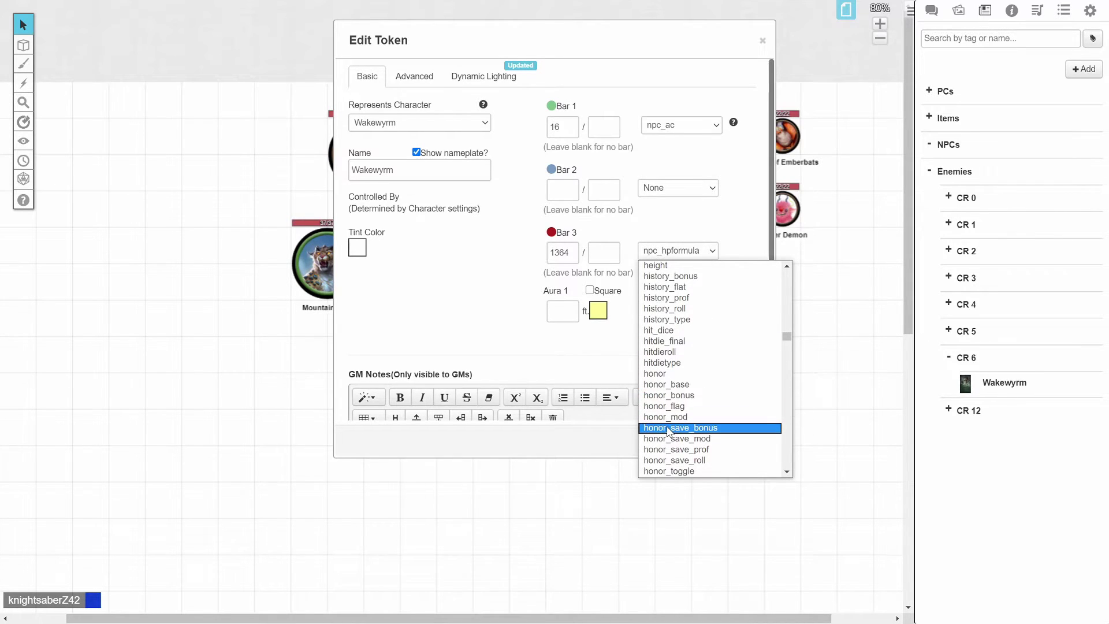
{"action": "scroll", "coordinate": [668, 404], "scroll_direction": "down", "scroll_amount": 4}
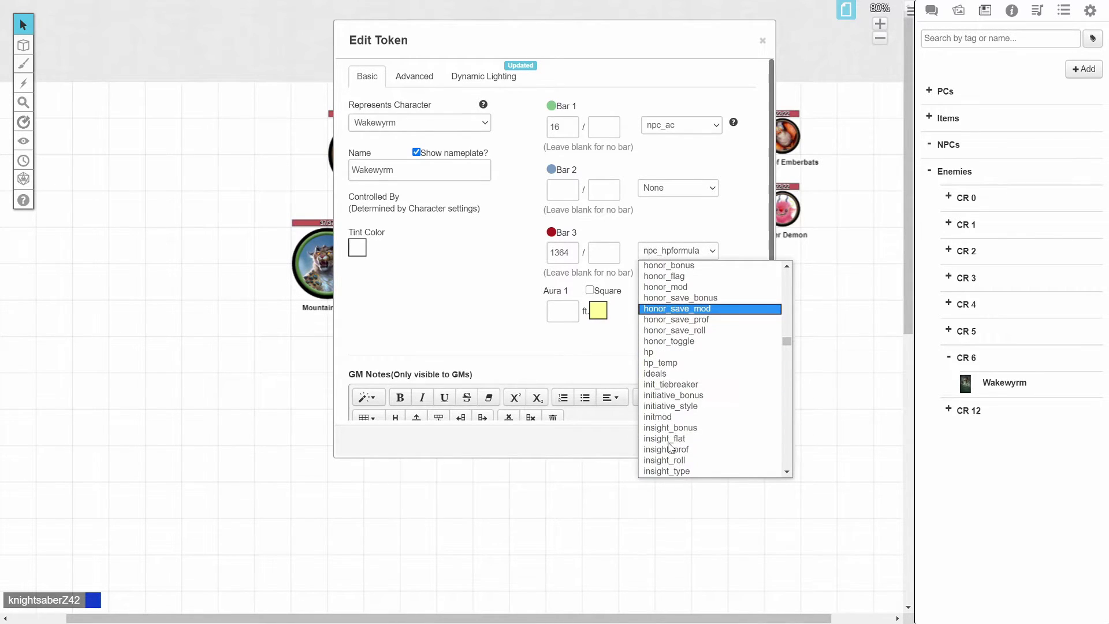
{"action": "left_click", "coordinate": [665, 354]}
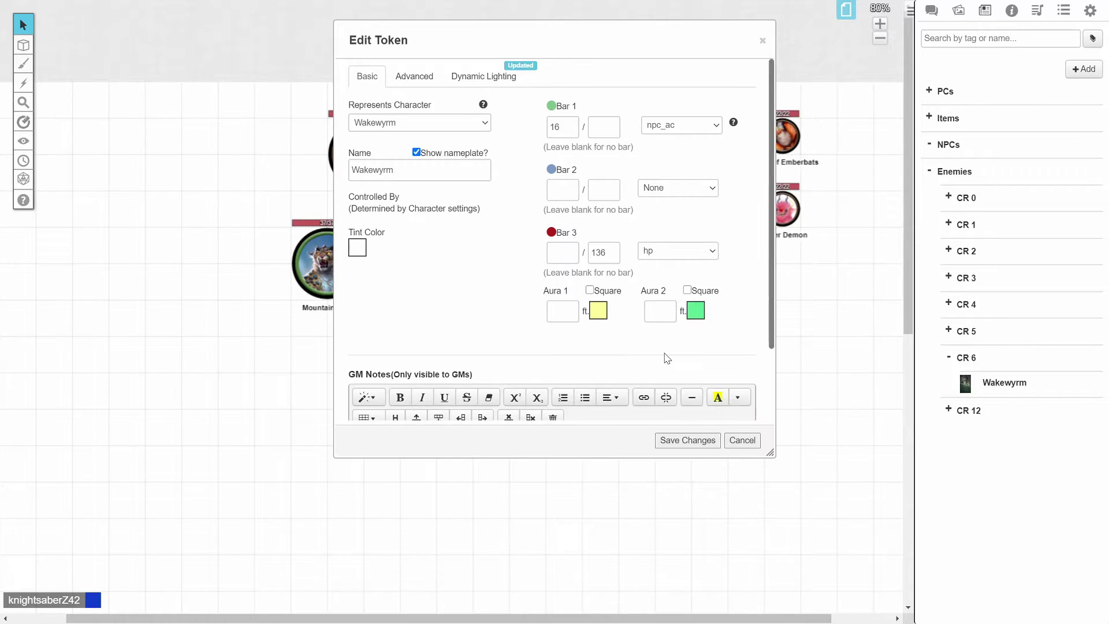
{"action": "left_click", "coordinate": [687, 440]}
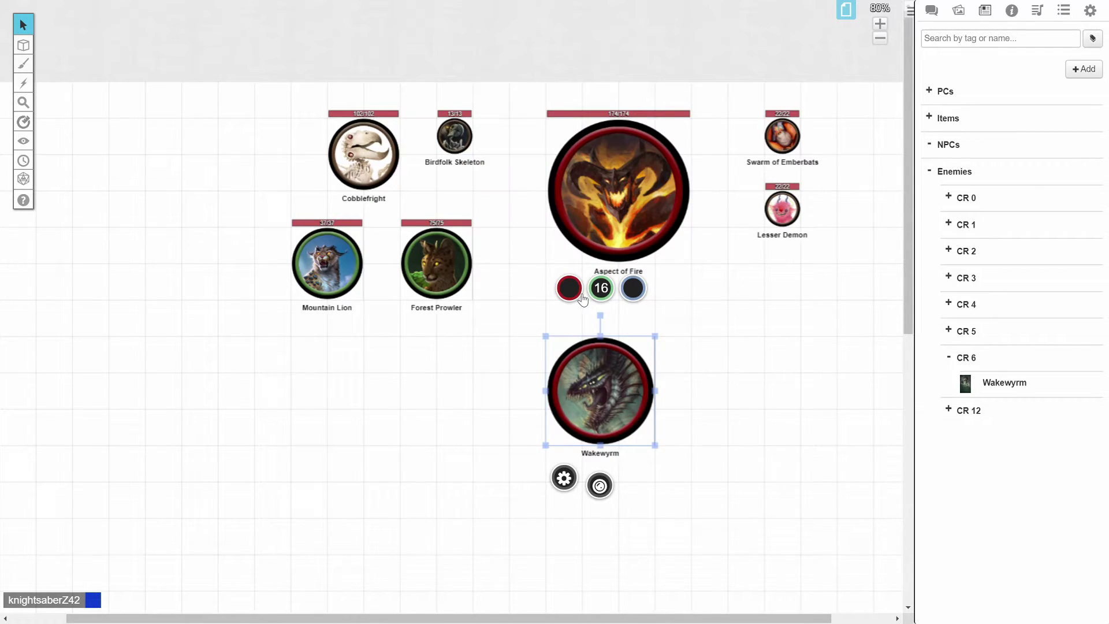
- Set the current value of the Wakewyrm token's Bar 3 to 136 and save the token
{"action": "left_click", "coordinate": [618, 408]}
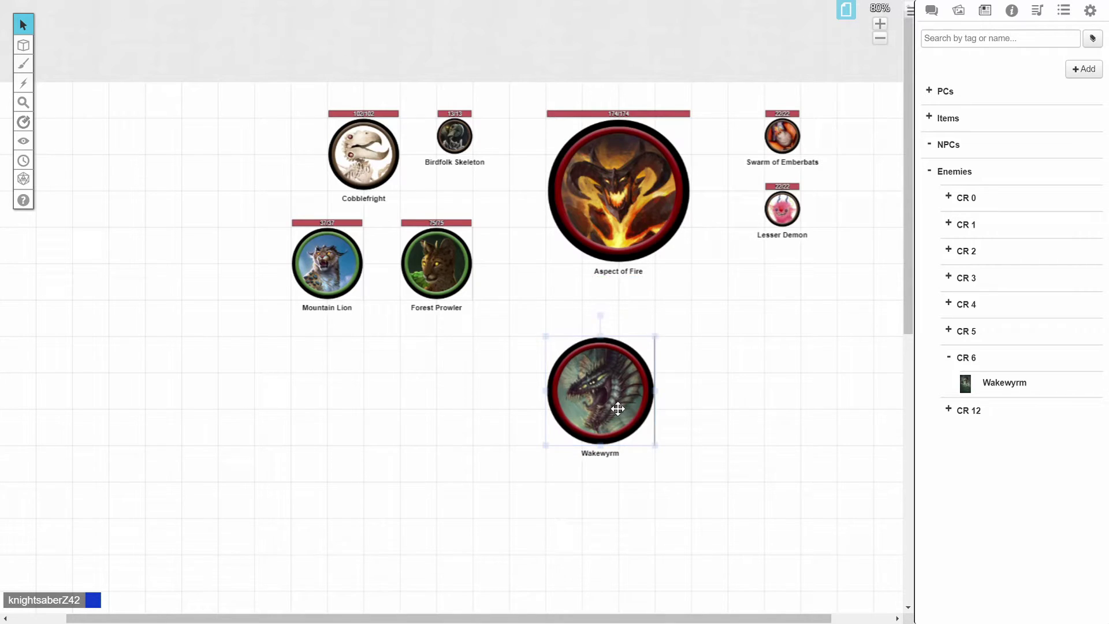
{"action": "double_click", "coordinate": [617, 408]}
{"action": "left_click", "coordinate": [550, 252]}
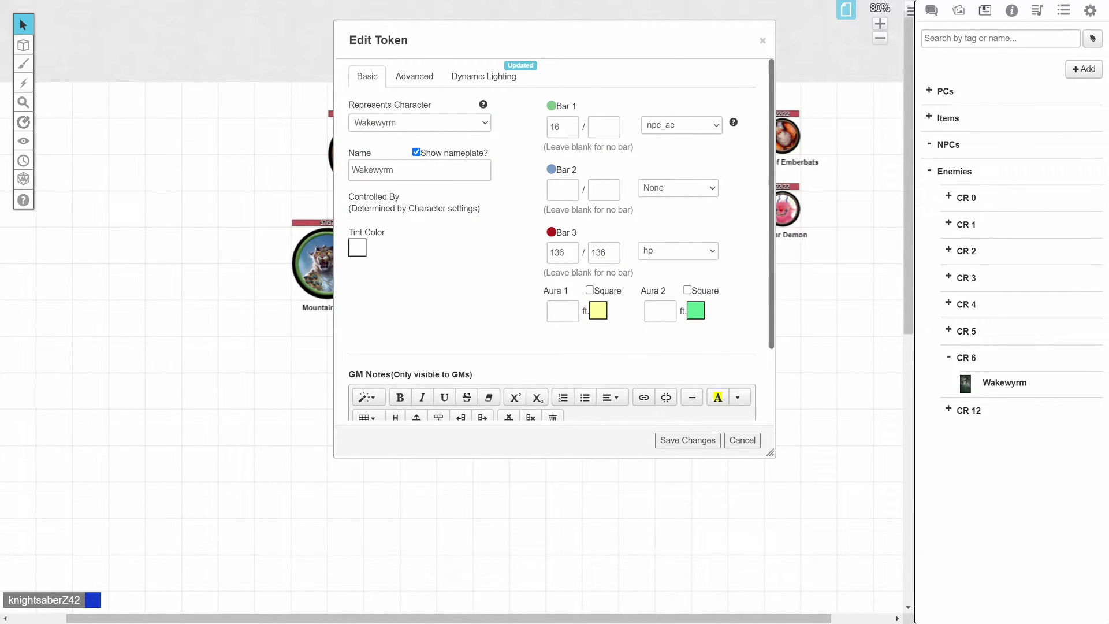
{"action": "left_click", "coordinate": [687, 440]}
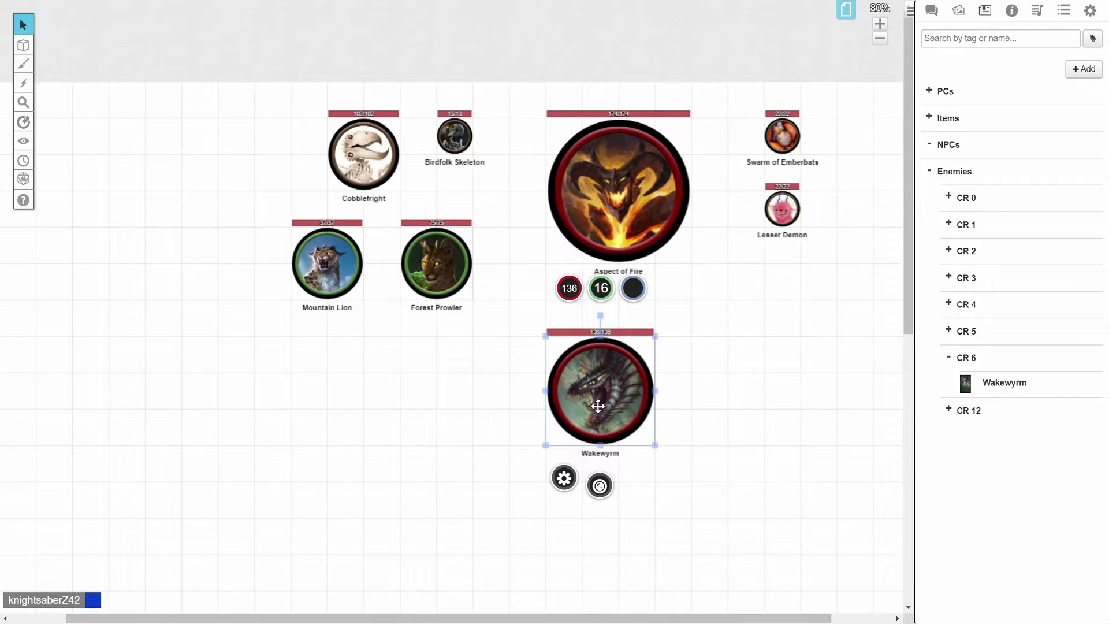
- Reposition the Wakewyrm token on the open grid below the Aspect of Fire token
{"action": "left_click_drag", "start_coordinate": [597, 406], "coordinate": [634, 371]}
{"action": "left_click", "coordinate": [788, 355]}
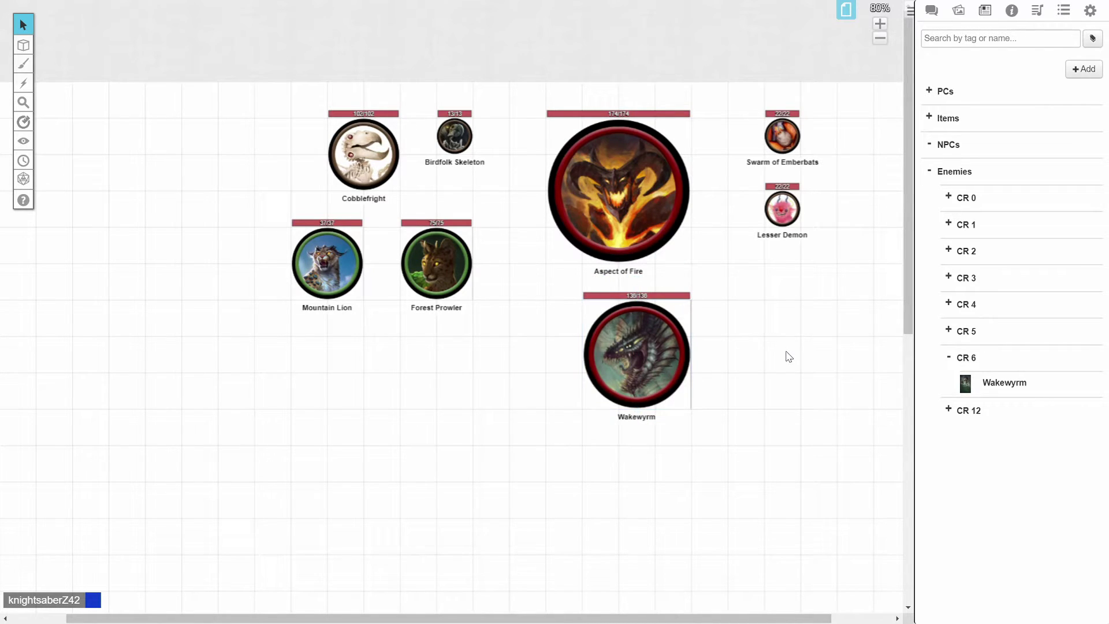
{"action": "left_click", "coordinate": [620, 350]}
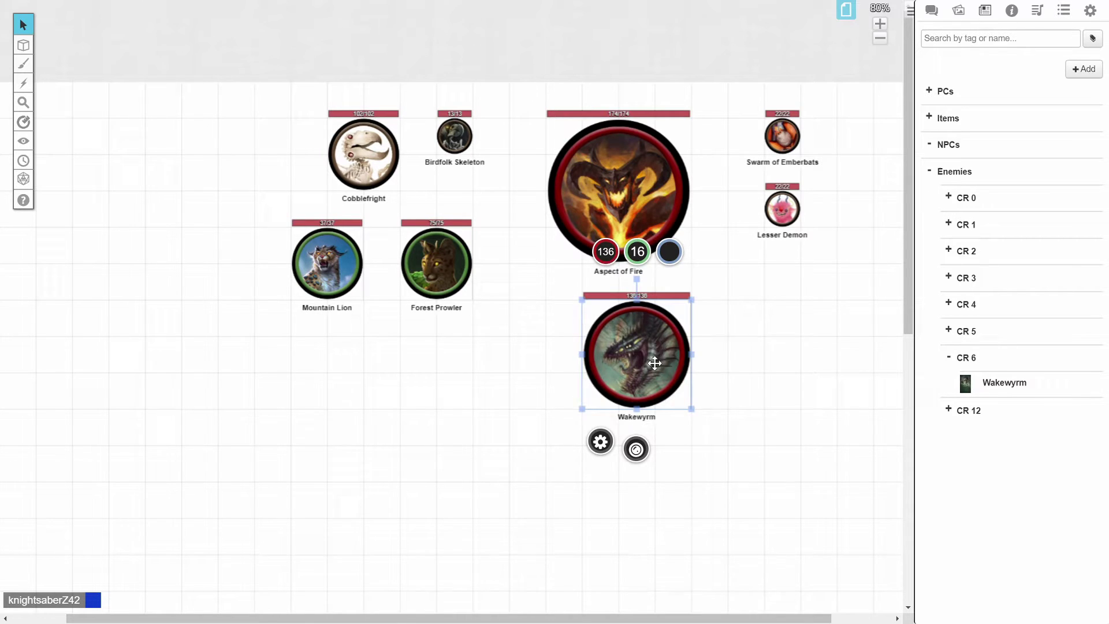
{"action": "left_click_drag", "start_coordinate": [654, 362], "coordinate": [546, 363]}
{"action": "left_click", "coordinate": [687, 361]}
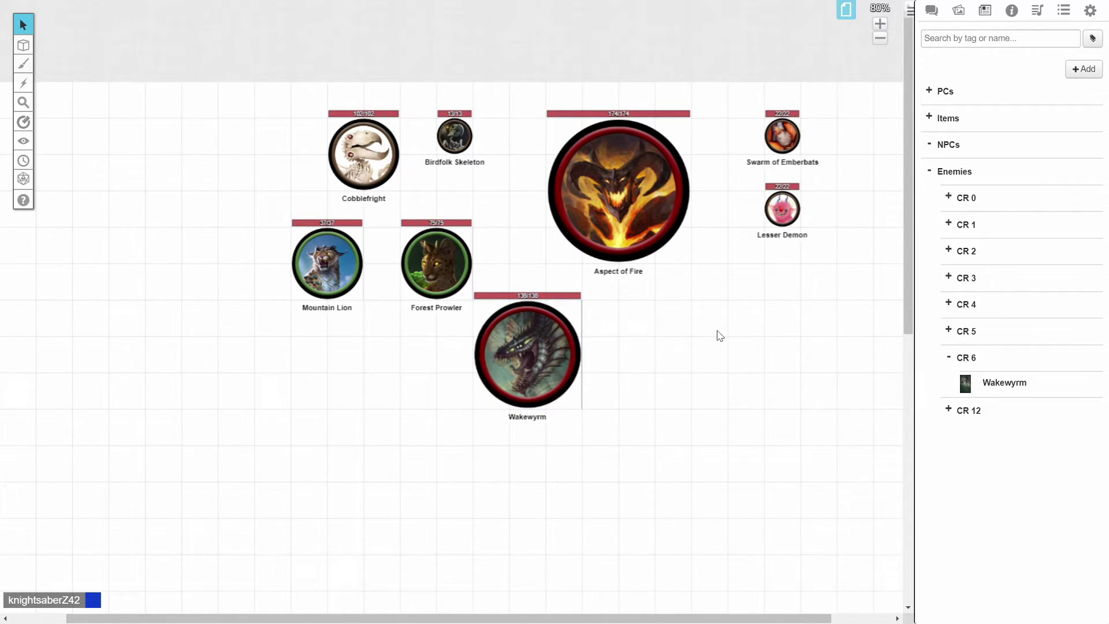
{"action": "left_click", "coordinate": [524, 325]}
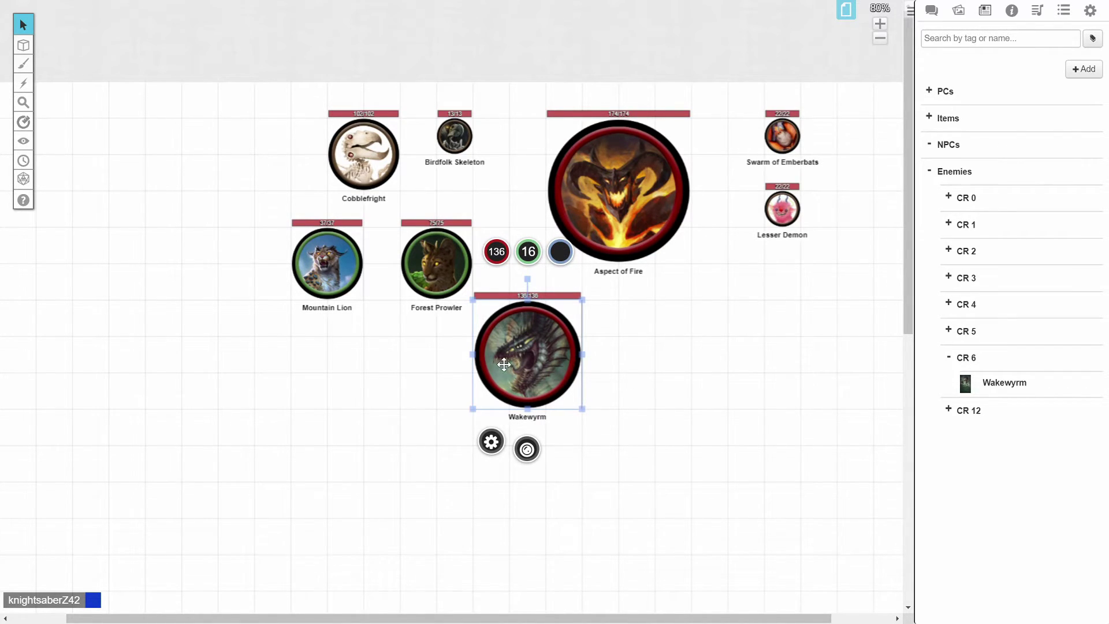
{"action": "left_click", "coordinate": [698, 337]}
{"action": "left_click", "coordinate": [527, 358]}
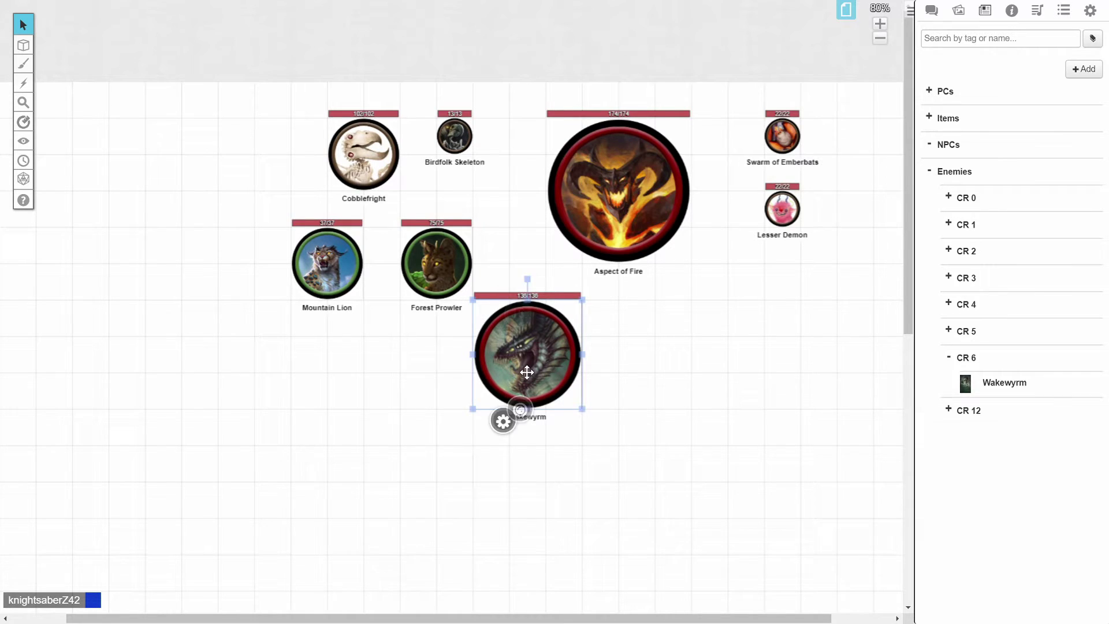
{"action": "left_click_drag", "start_coordinate": [527, 358], "coordinate": [579, 416]}
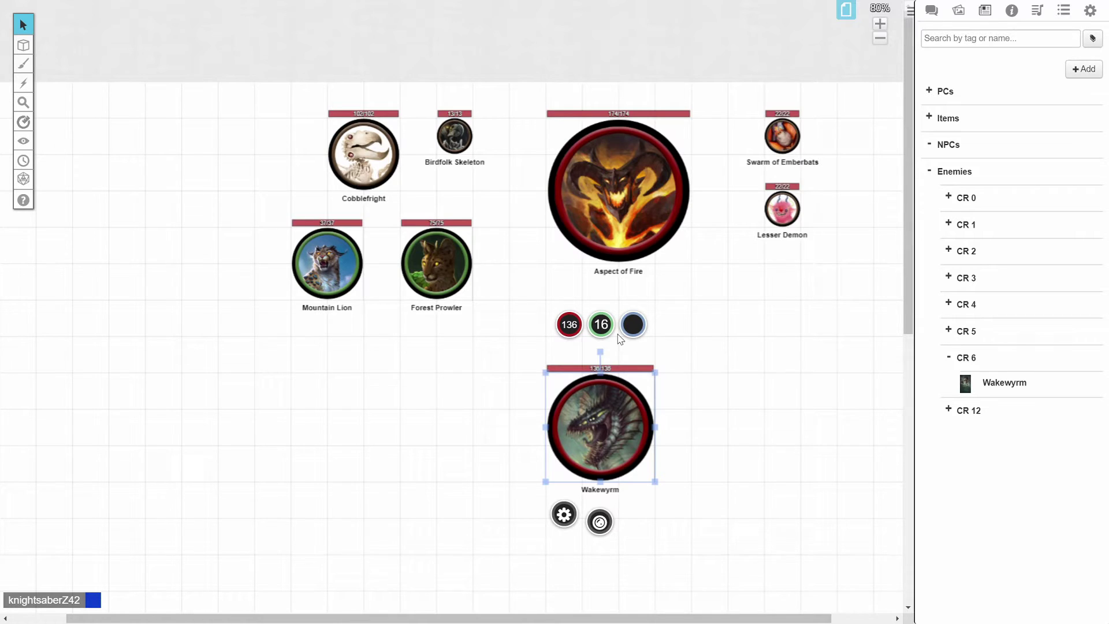
- Give the Wakewyrm token a square Aura 1 of 1 ft and save the token
{"action": "double_click", "coordinate": [578, 423]}
{"action": "left_click", "coordinate": [421, 83]}
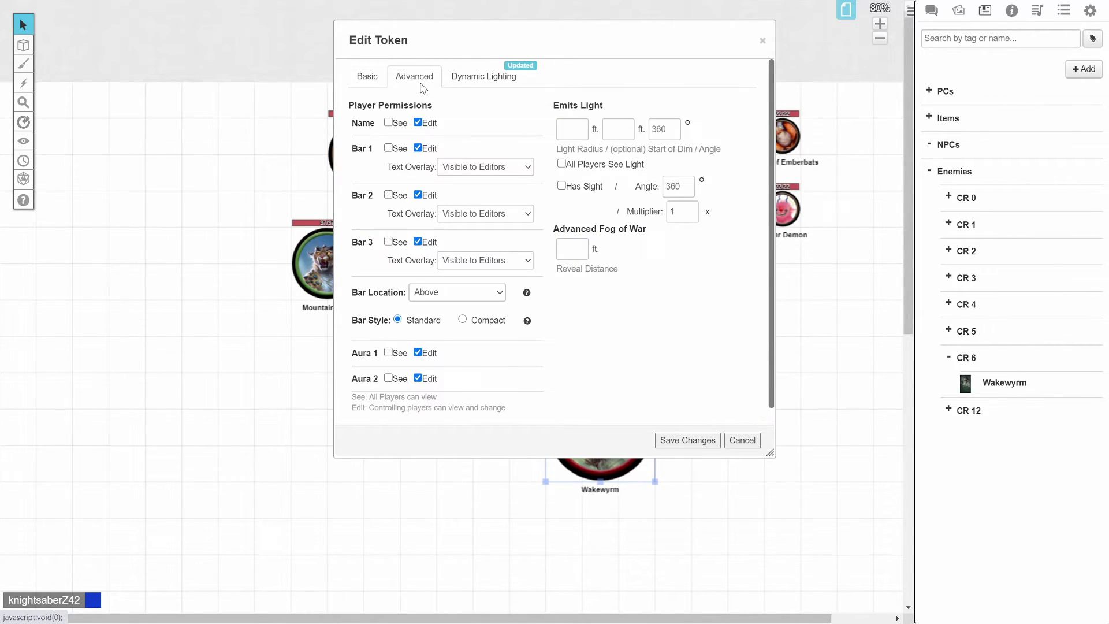
{"action": "left_click_drag", "start_coordinate": [558, 32], "coordinate": [315, 58]}
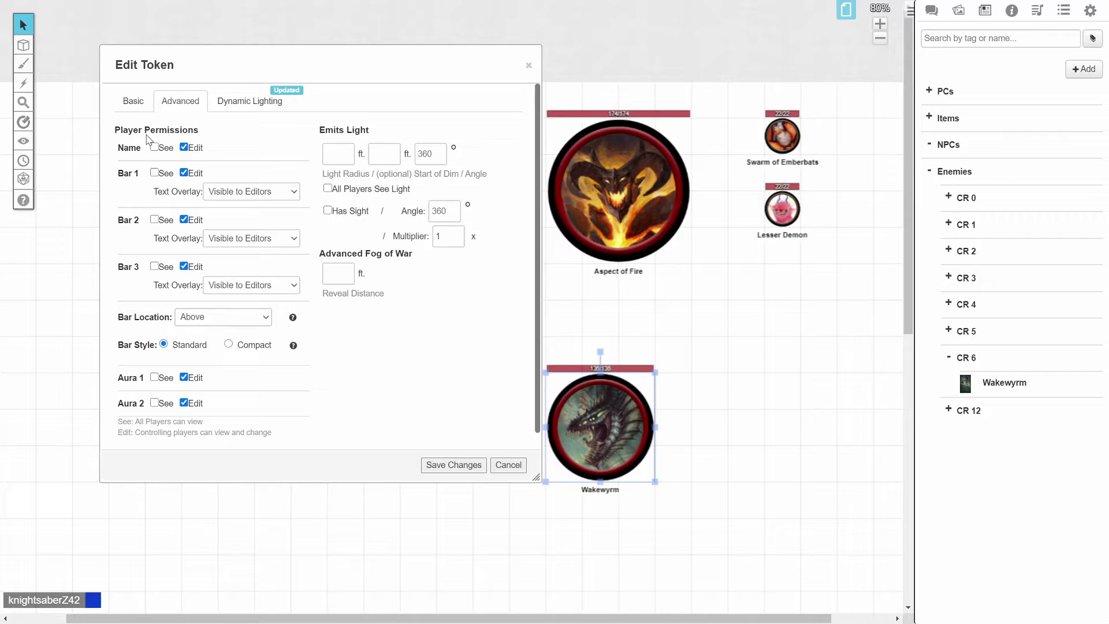
{"action": "left_click", "coordinate": [134, 101]}
{"action": "left_click", "coordinate": [328, 335]}
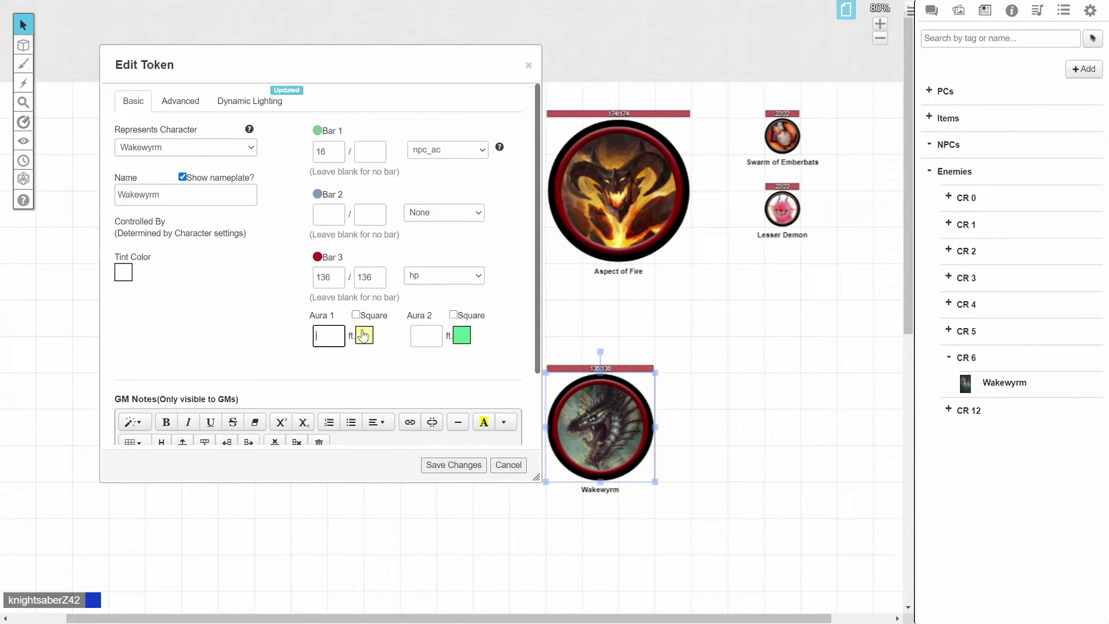
{"action": "left_click", "coordinate": [356, 316]}
{"action": "key", "text": "Tab"}
{"action": "left_click", "coordinate": [453, 465]}
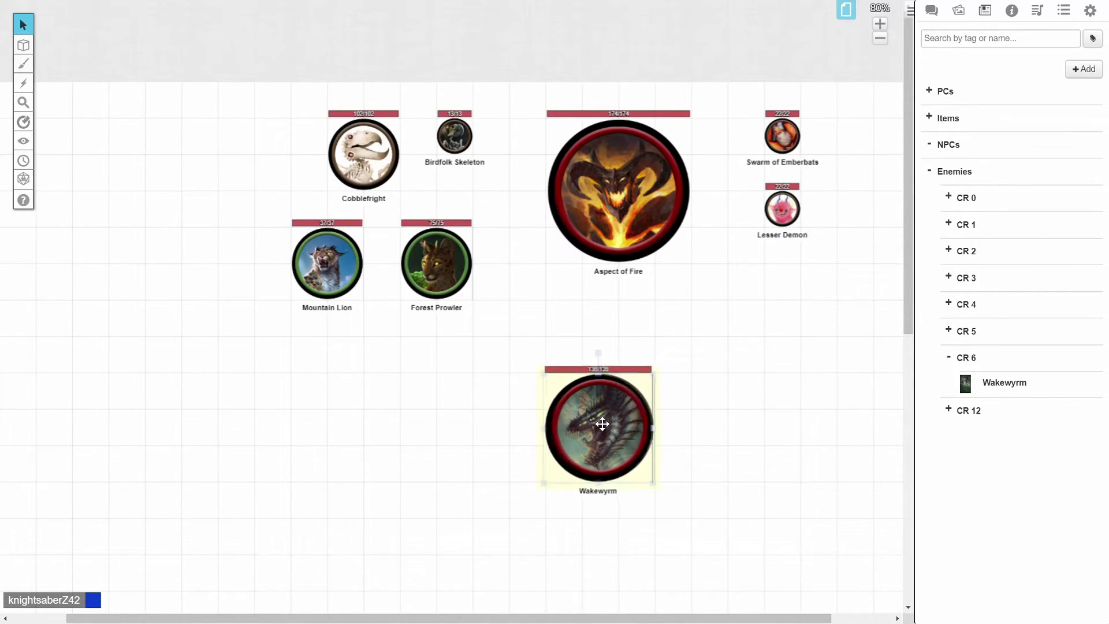
- Move the Wakewyrm token two grid squares to the left and select the Aspect of Fire token
{"action": "left_click_drag", "start_coordinate": [602, 424], "coordinate": [531, 425]}
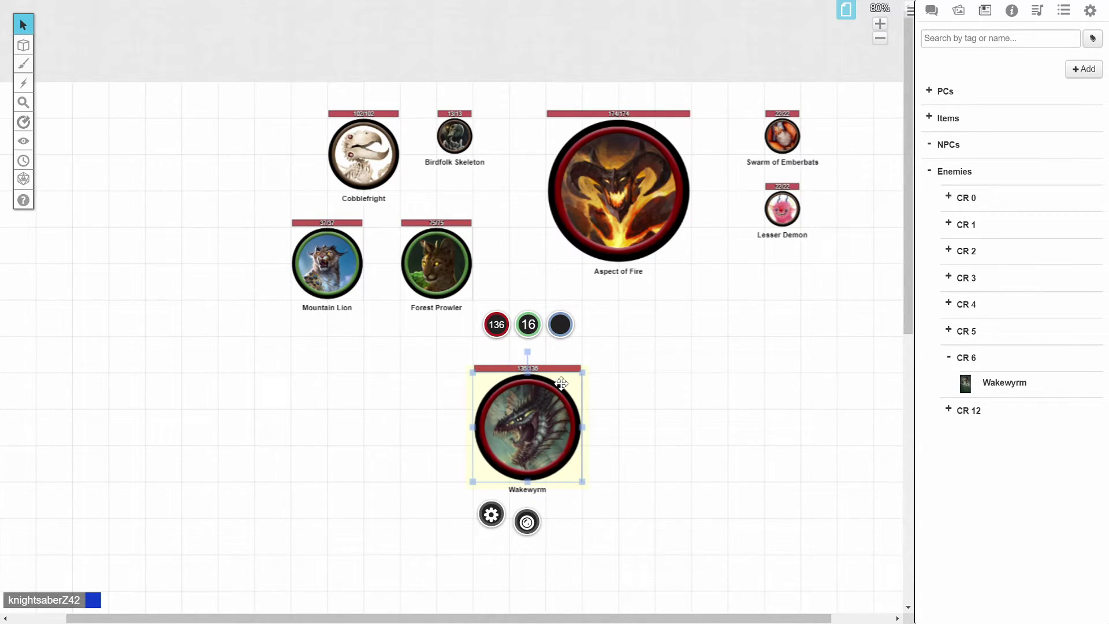
{"action": "left_click", "coordinate": [616, 399]}
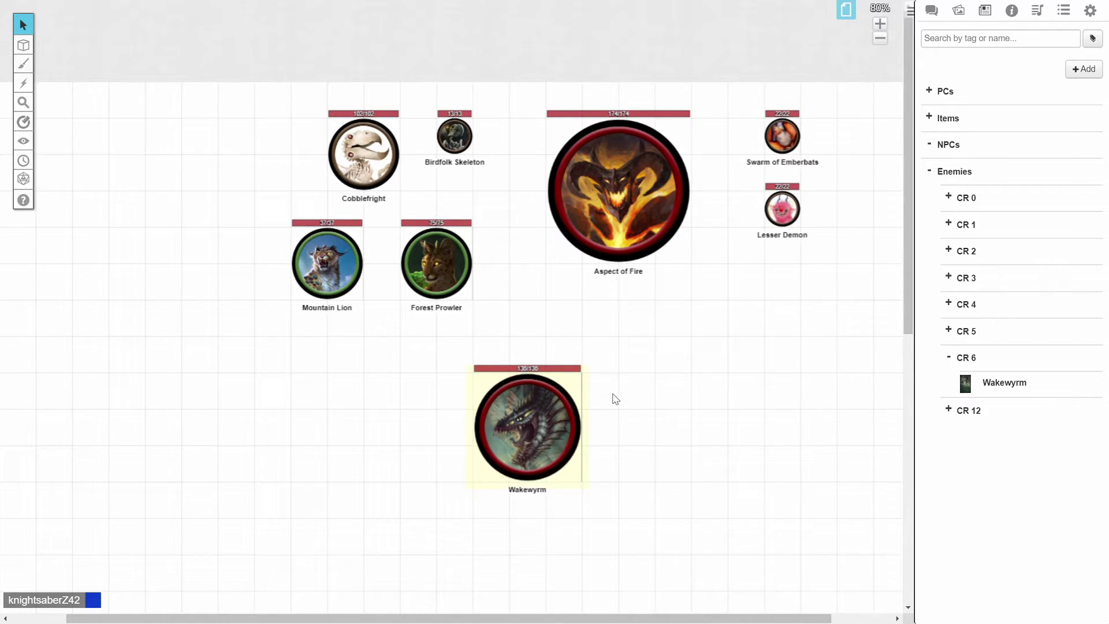
{"action": "left_click", "coordinate": [537, 430]}
{"action": "left_click", "coordinate": [603, 216]}
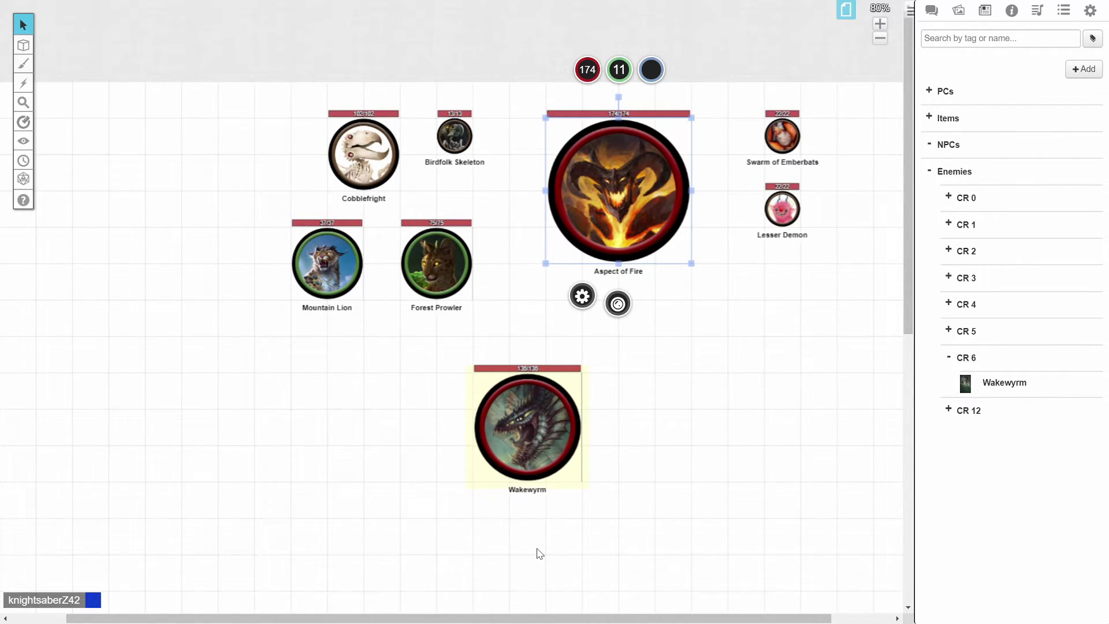
- Remove Aura 1 from the Wakewyrm token by clearing its radius and Square option, and save the token
{"action": "double_click", "coordinate": [529, 426]}
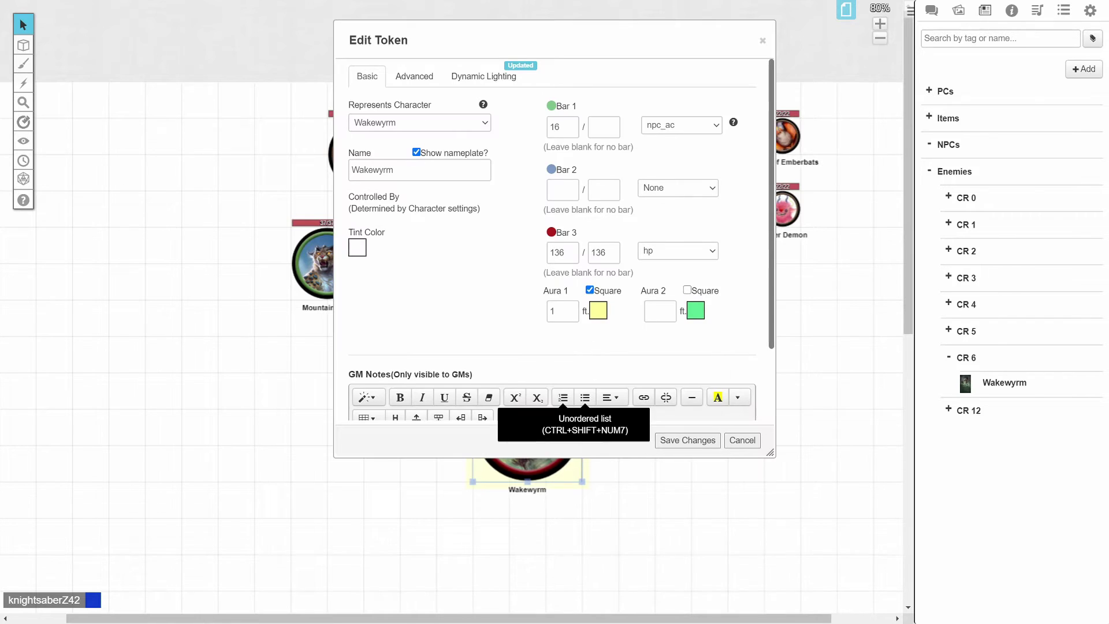
{"action": "left_click", "coordinate": [590, 290]}
{"action": "left_click", "coordinate": [555, 310]}
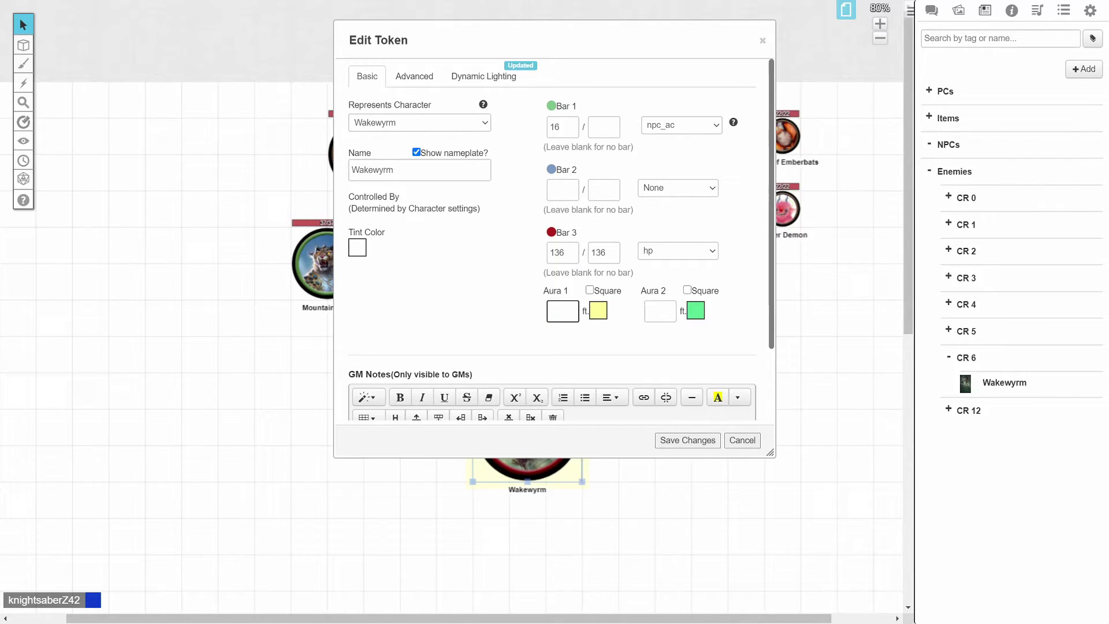
{"action": "left_click", "coordinate": [680, 440]}
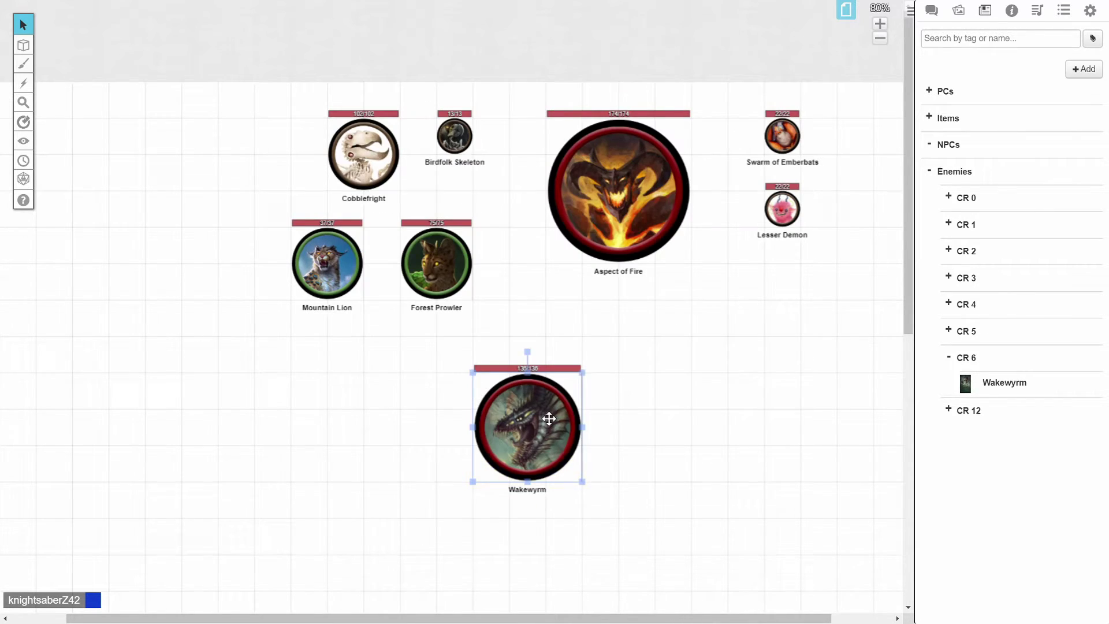
- Open the Wakewyrm token's advanced settings and review the available Bar Location options
{"action": "double_click", "coordinate": [540, 427]}
{"action": "left_click", "coordinate": [414, 78]}
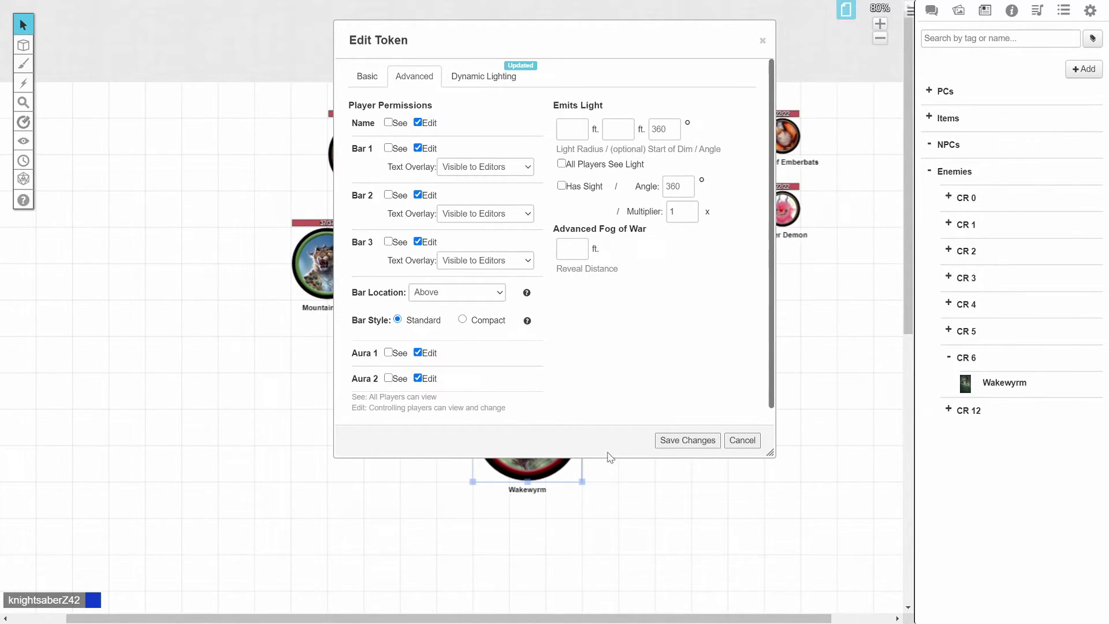
{"action": "left_click", "coordinate": [496, 292]}
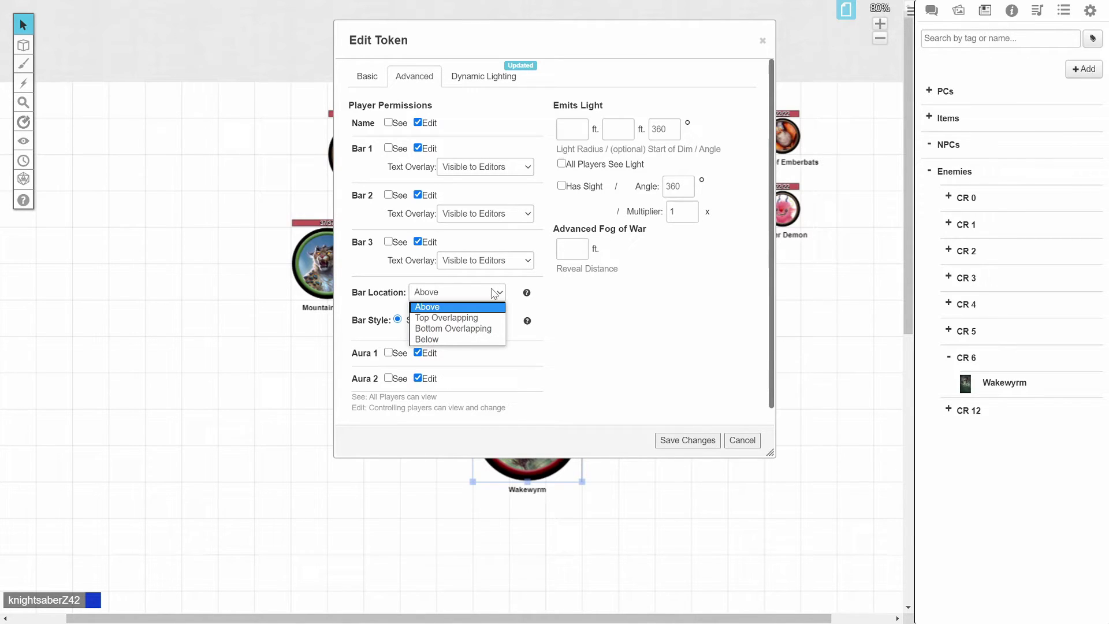
{"action": "left_click", "coordinate": [487, 294]}
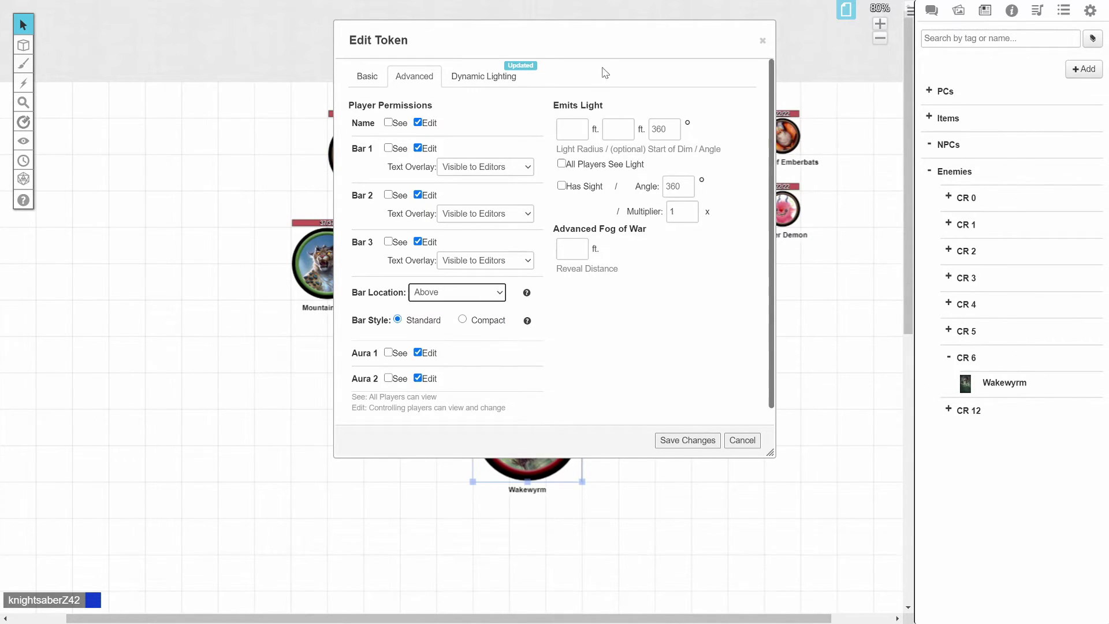
- Try the See permission on Bar 1 and Bar 3 of the Wakewyrm token, and switch both off again
{"action": "left_click_drag", "start_coordinate": [613, 36], "coordinate": [870, 32]}
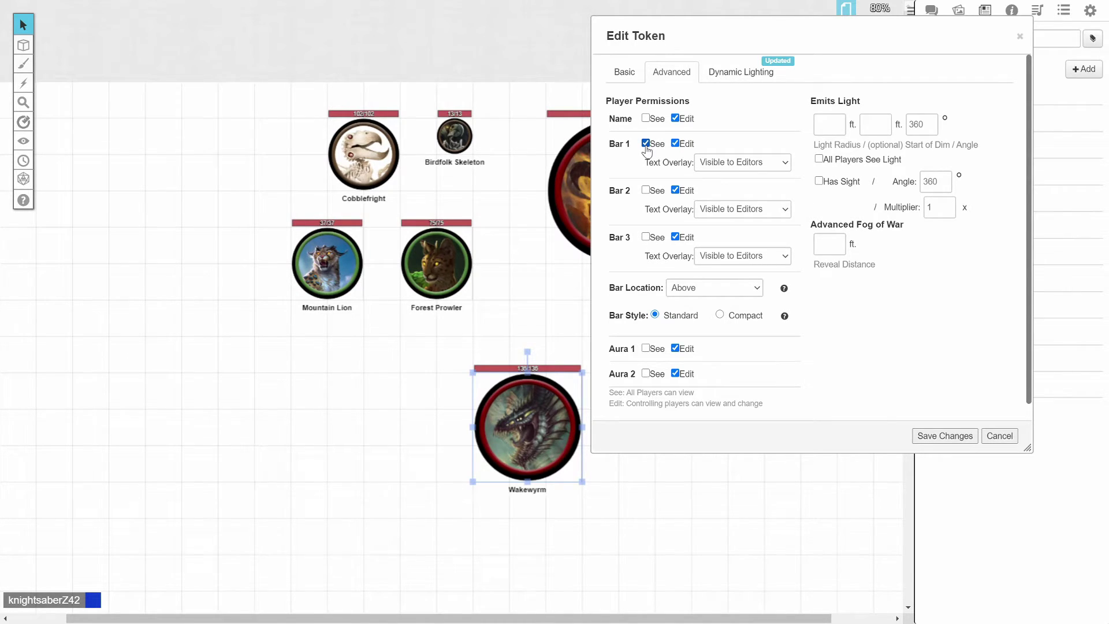
{"action": "left_click", "coordinate": [626, 81]}
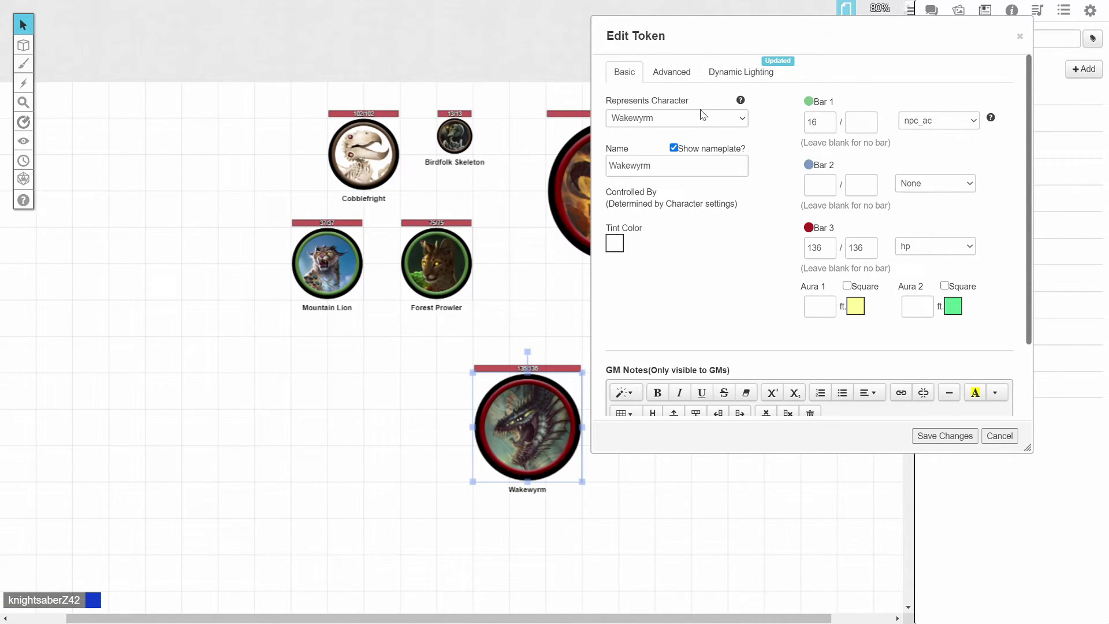
{"action": "left_click", "coordinate": [679, 74]}
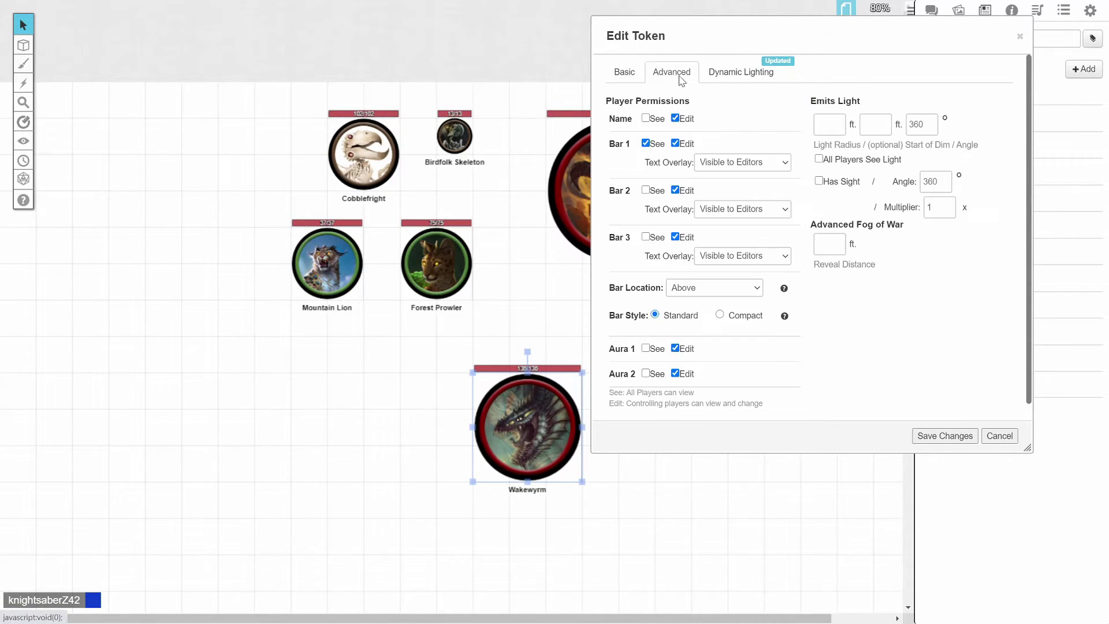
{"action": "left_click", "coordinate": [646, 238]}
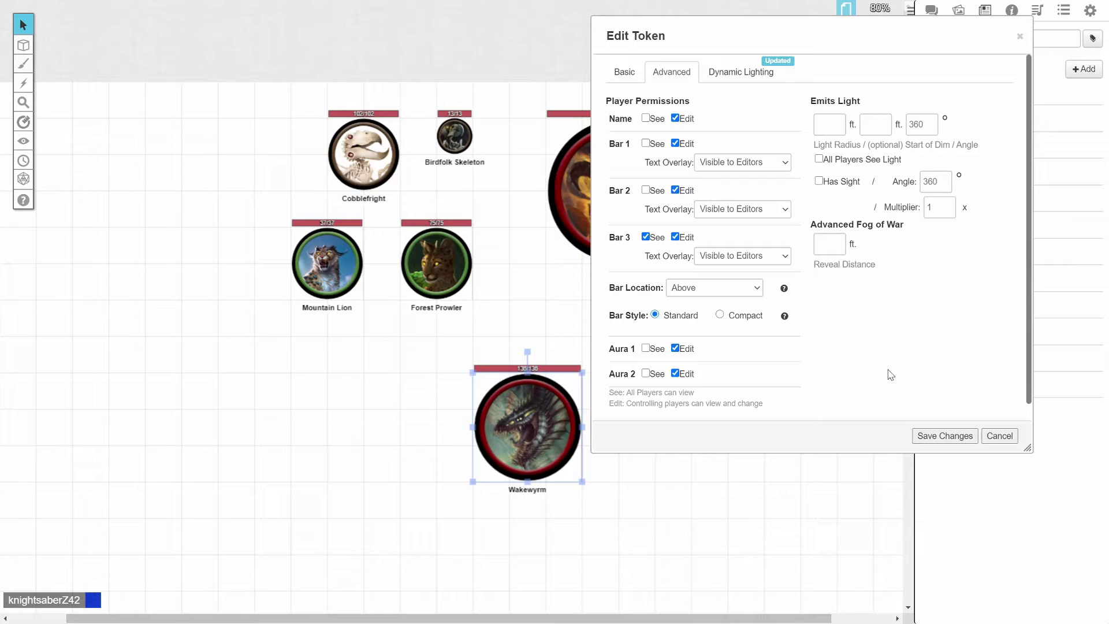
{"action": "left_click", "coordinate": [646, 238]}
- Compare the Wakewyrm token's Dynamic Lighting options with the light and sight options in its advanced settings
{"action": "left_click", "coordinate": [767, 76]}
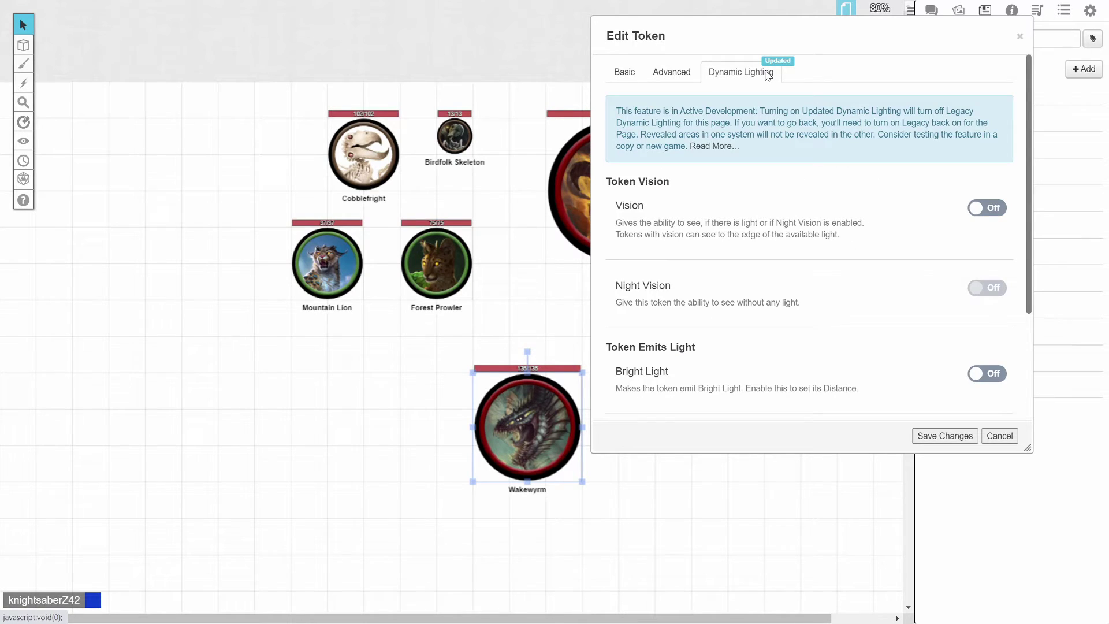
{"action": "left_click", "coordinate": [686, 79]}
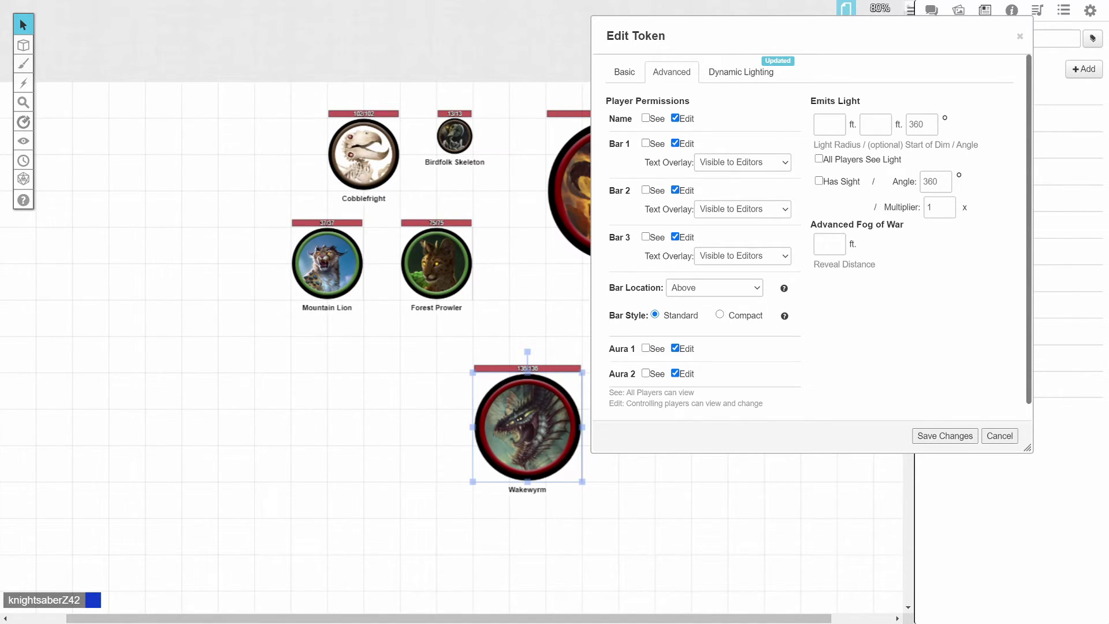
{"action": "left_click", "coordinate": [745, 80]}
{"action": "scroll", "coordinate": [968, 237], "scroll_direction": "down", "scroll_amount": 3}
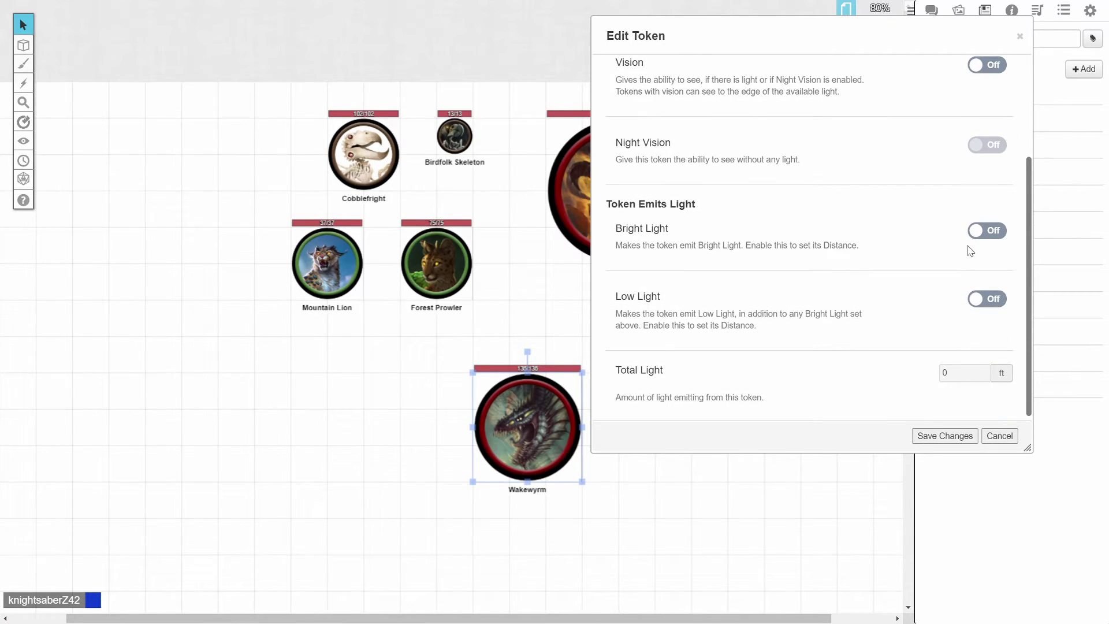
{"action": "scroll", "coordinate": [968, 251], "scroll_direction": "up", "scroll_amount": 3}
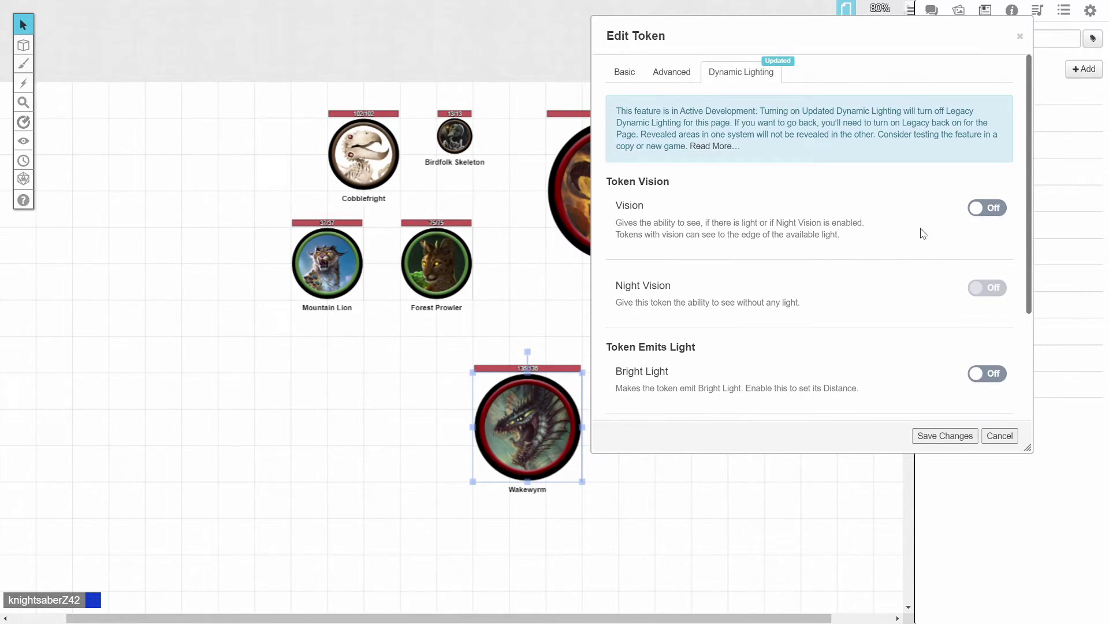
{"action": "left_click", "coordinate": [671, 72]}
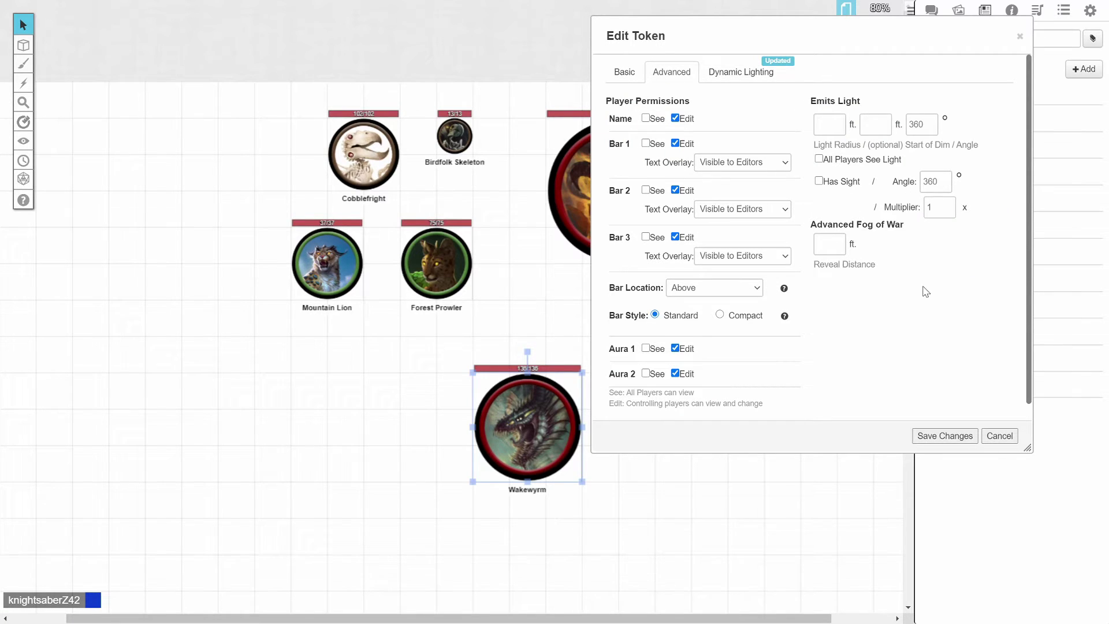
{"action": "left_click", "coordinate": [728, 80]}
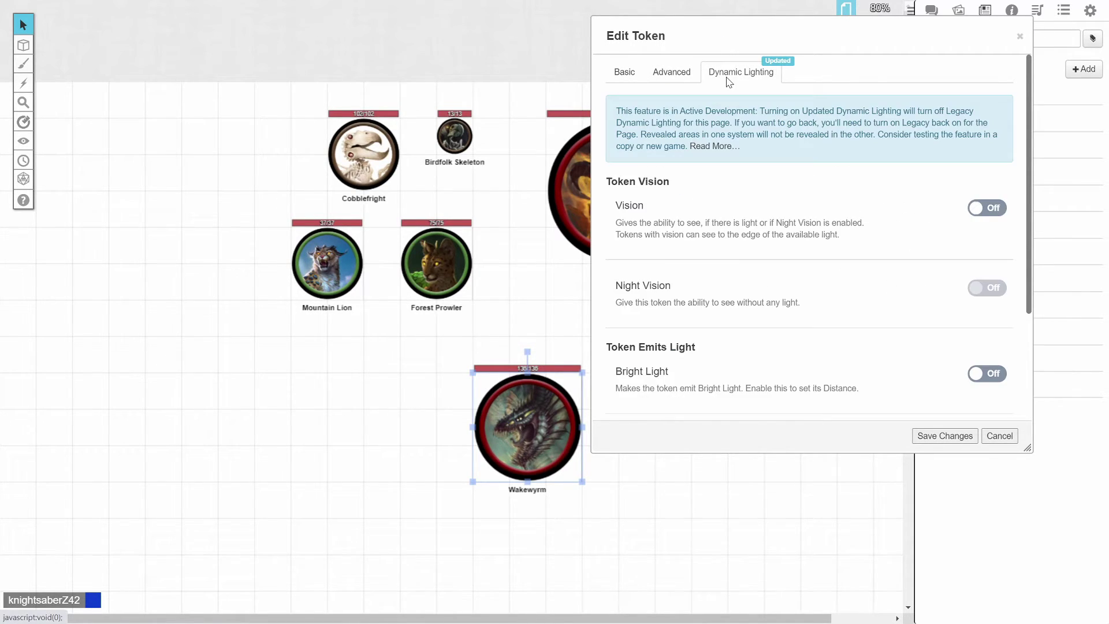
- Turn on Vision for the Wakewyrm token, and switch Night Vision on and back off
{"action": "left_click", "coordinate": [977, 213]}
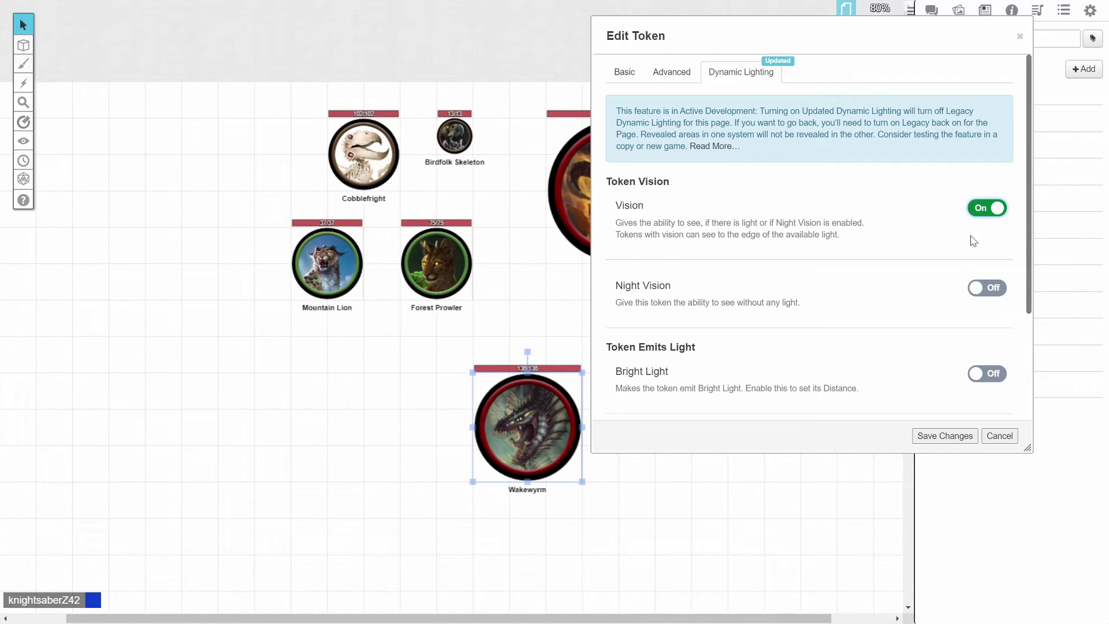
{"action": "scroll", "coordinate": [969, 252], "scroll_direction": "down", "scroll_amount": 1}
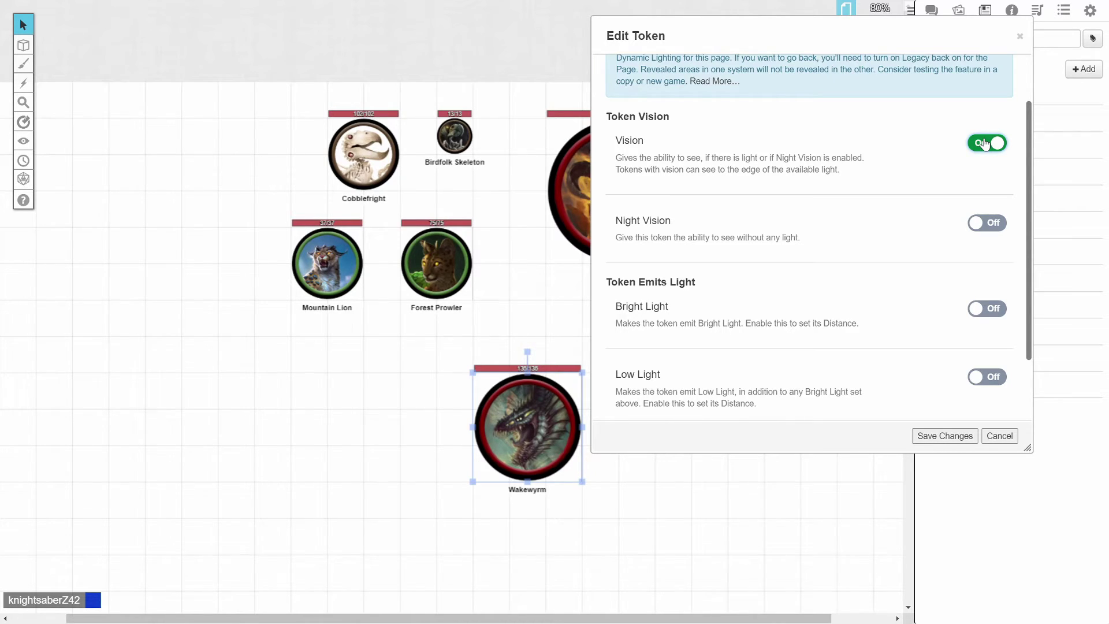
{"action": "left_click", "coordinate": [985, 230]}
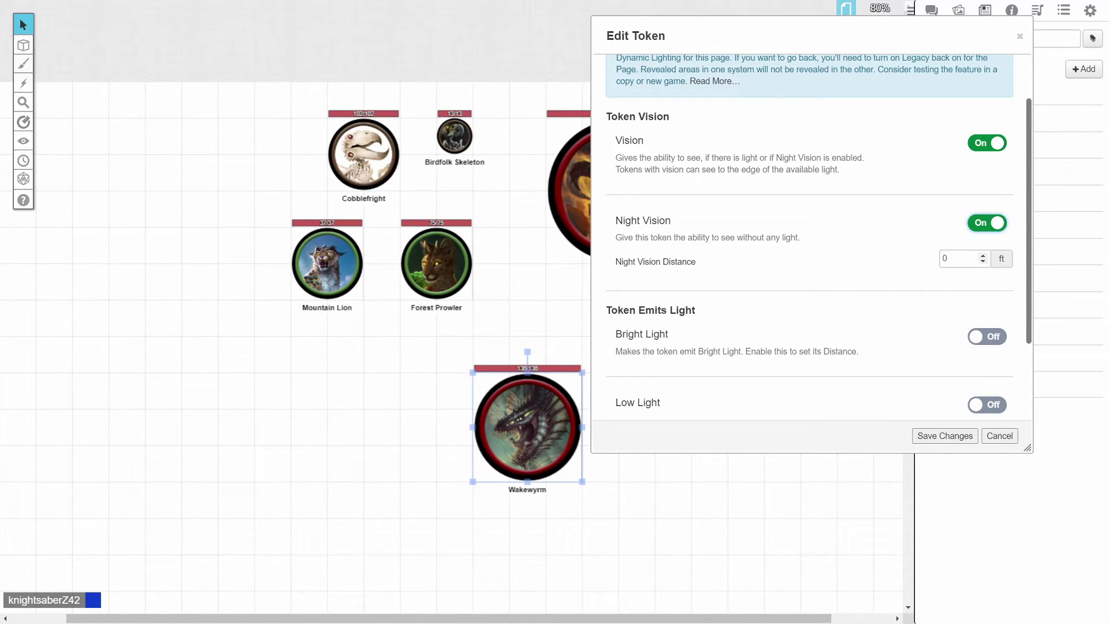
{"action": "key", "text": "Tab"}
{"action": "key", "text": "Tab"}
{"action": "scroll", "coordinate": [901, 242], "scroll_direction": "down", "scroll_amount": 1}
{"action": "left_click", "coordinate": [987, 157]}
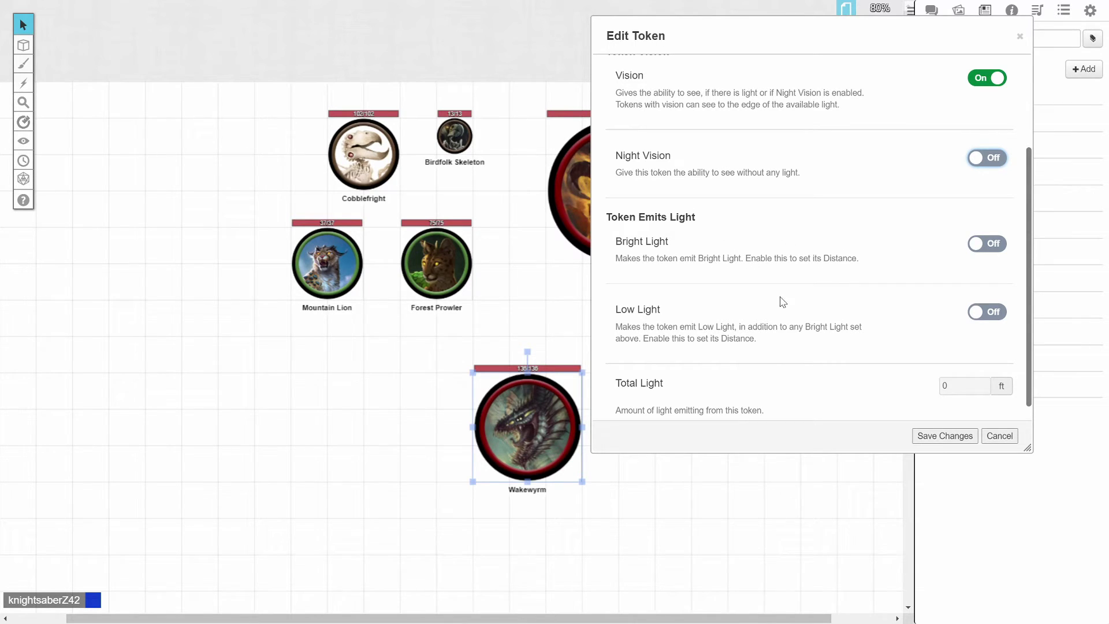
- Turn on Bright Light for the Wakewyrm token and set its Bright Light Distance to 60 ft
{"action": "left_click", "coordinate": [986, 246]}
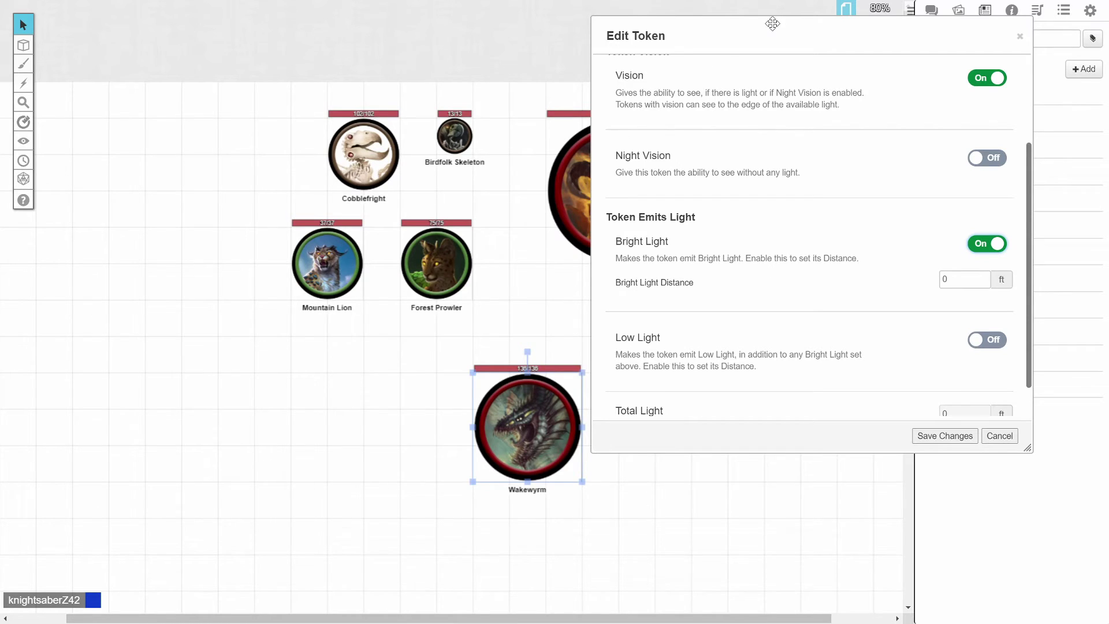
{"action": "left_click_drag", "start_coordinate": [818, 45], "coordinate": [715, 38]}
{"action": "double_click", "coordinate": [890, 293]}
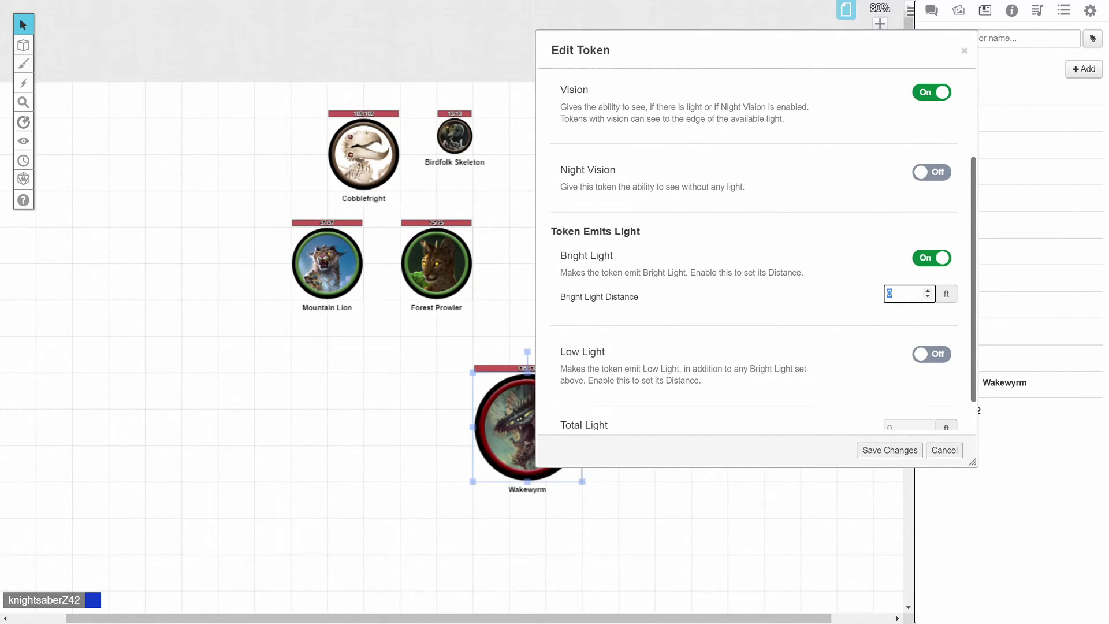
{"action": "key", "text": "Tab"}
{"action": "scroll", "coordinate": [749, 322], "scroll_direction": "down", "scroll_amount": 1}
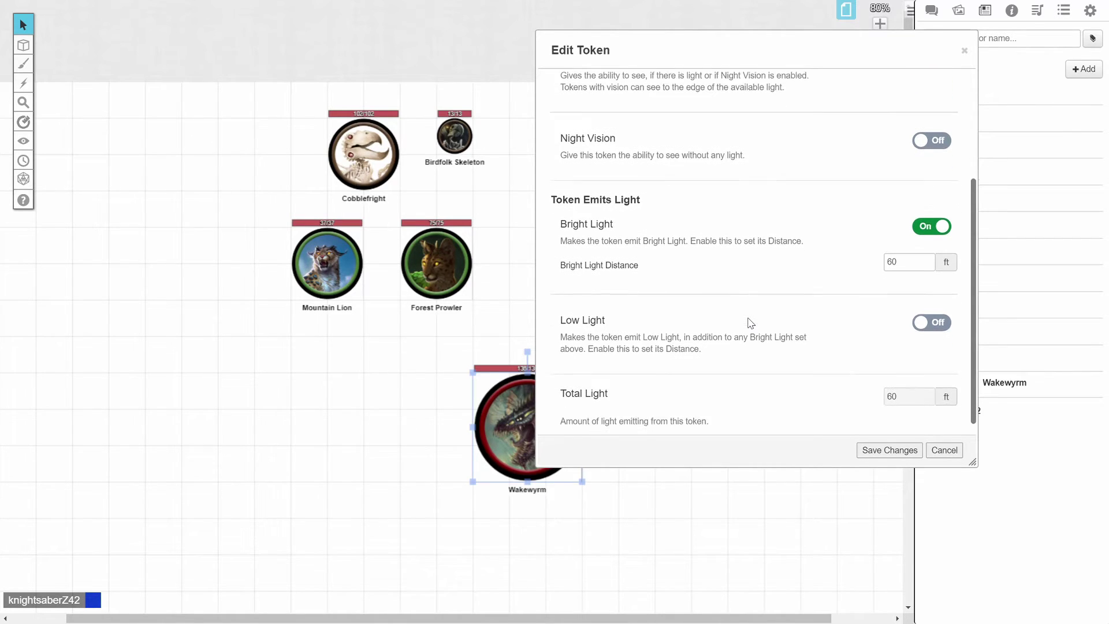
- Turn on Low Light for the Wakewyrm token and compare it with the Bright Light and Vision settings
{"action": "left_click", "coordinate": [928, 314]}
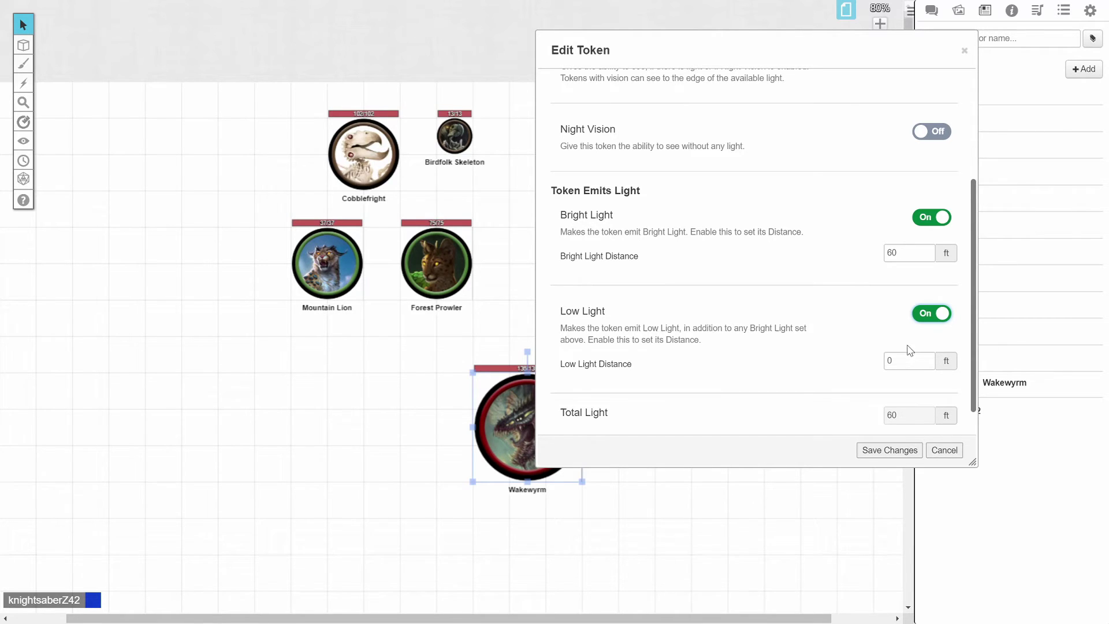
{"action": "scroll", "coordinate": [837, 322], "scroll_direction": "up", "scroll_amount": 2}
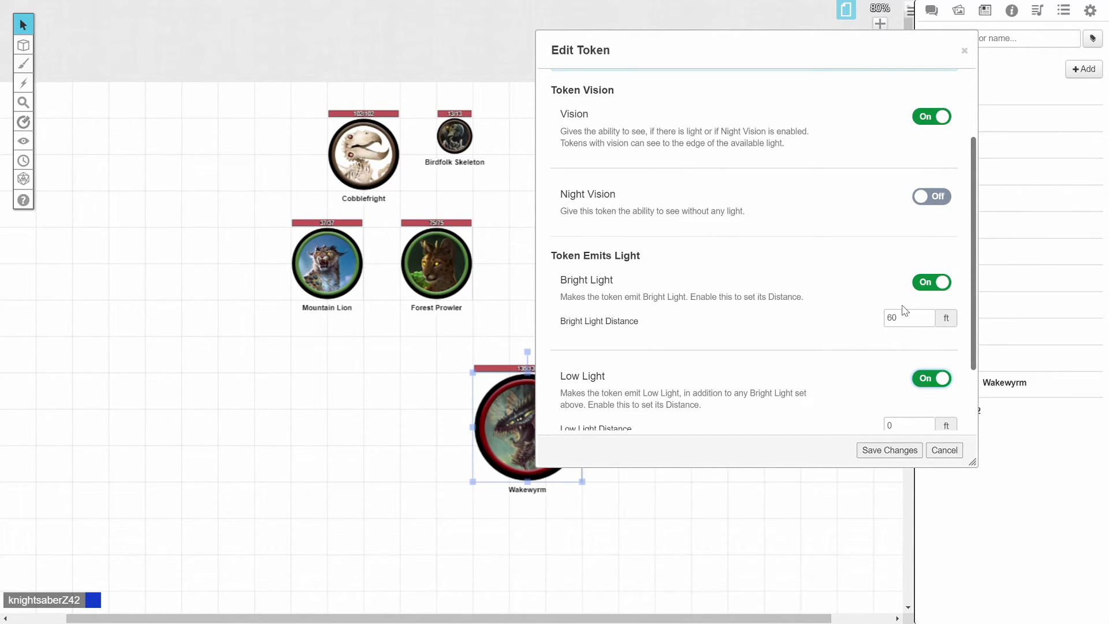
{"action": "scroll", "coordinate": [748, 219], "scroll_direction": "down", "scroll_amount": 2}
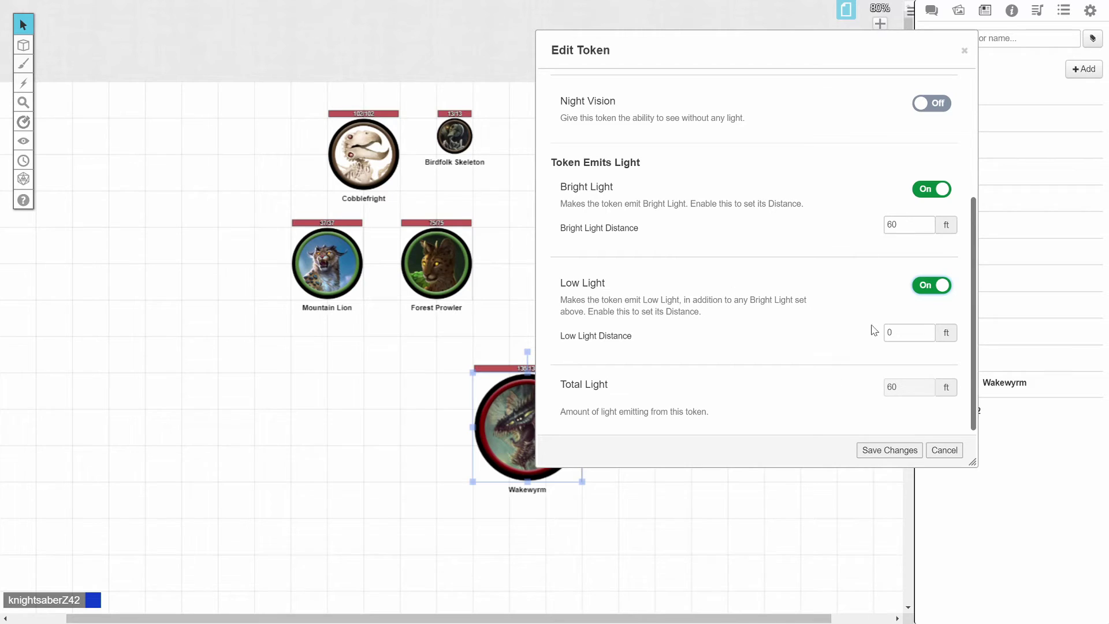
{"action": "scroll", "coordinate": [811, 296], "scroll_direction": "up", "scroll_amount": 4}
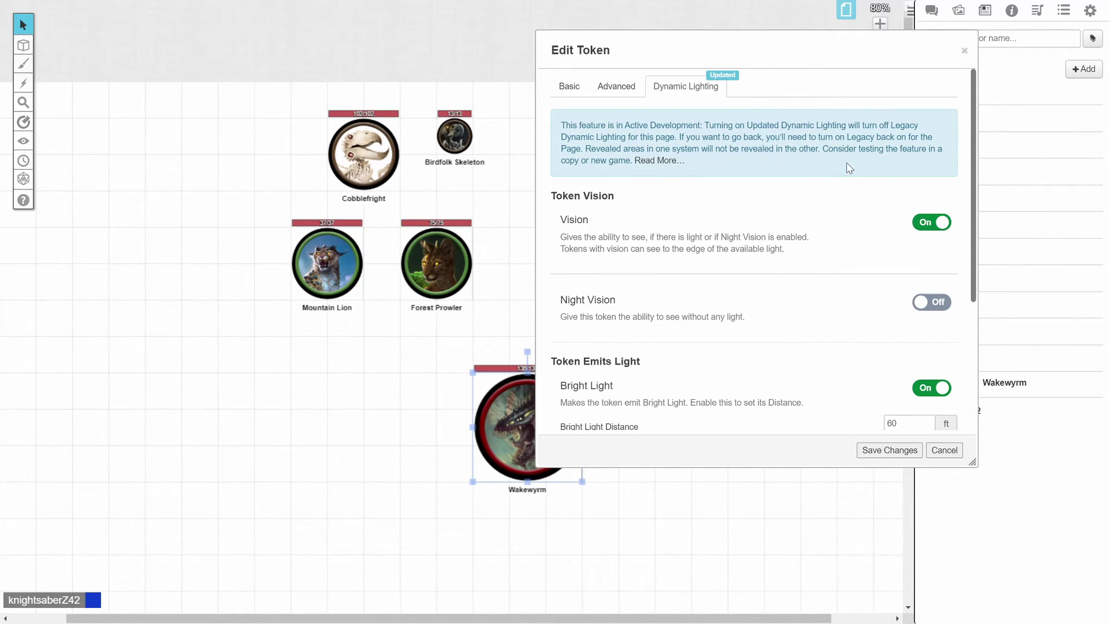
- Switch off Vision, Bright Light and Low Light for the Wakewyrm token and save the changes
{"action": "left_click", "coordinate": [931, 221]}
{"action": "left_click", "coordinate": [931, 388]}
{"action": "scroll", "coordinate": [809, 283], "scroll_direction": "down", "scroll_amount": 3}
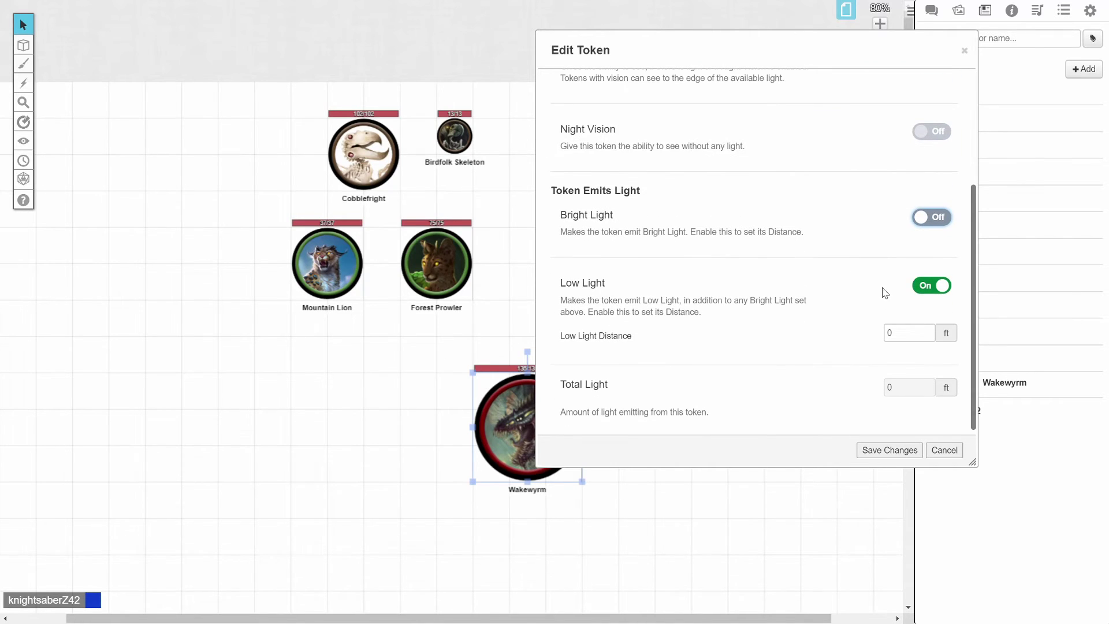
{"action": "left_click", "coordinate": [931, 285]}
{"action": "scroll", "coordinate": [842, 302], "scroll_direction": "up", "scroll_amount": 1}
{"action": "scroll", "coordinate": [817, 335], "scroll_direction": "up", "scroll_amount": 3}
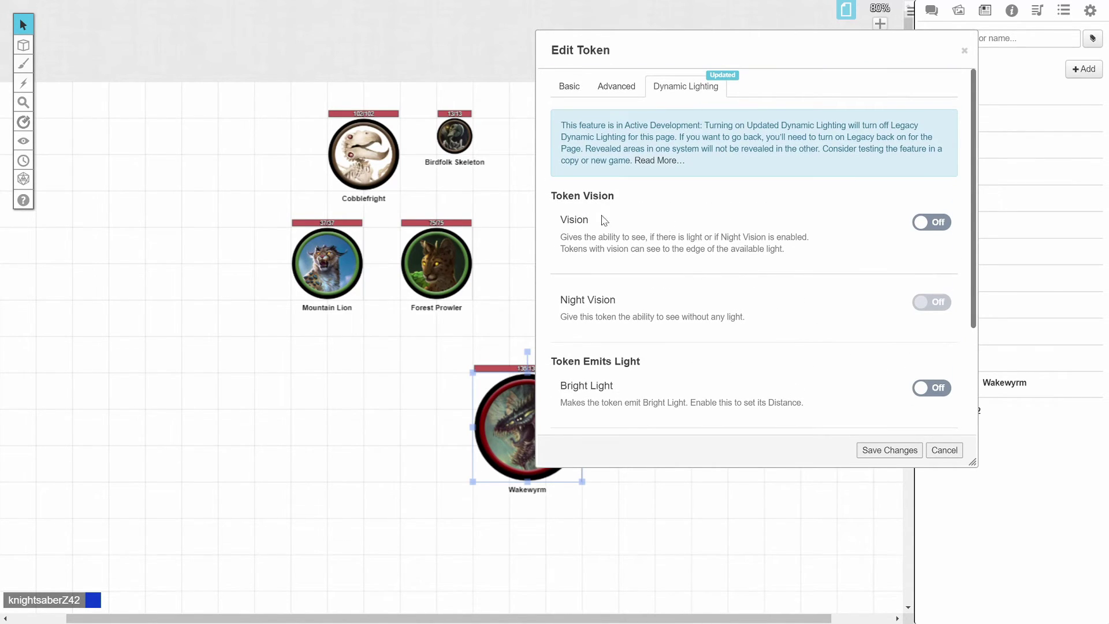
{"action": "left_click", "coordinate": [883, 456]}
- Reopen the Wakewyrm token's settings, review its linked character and bar attributes, and save
{"action": "double_click", "coordinate": [530, 440]}
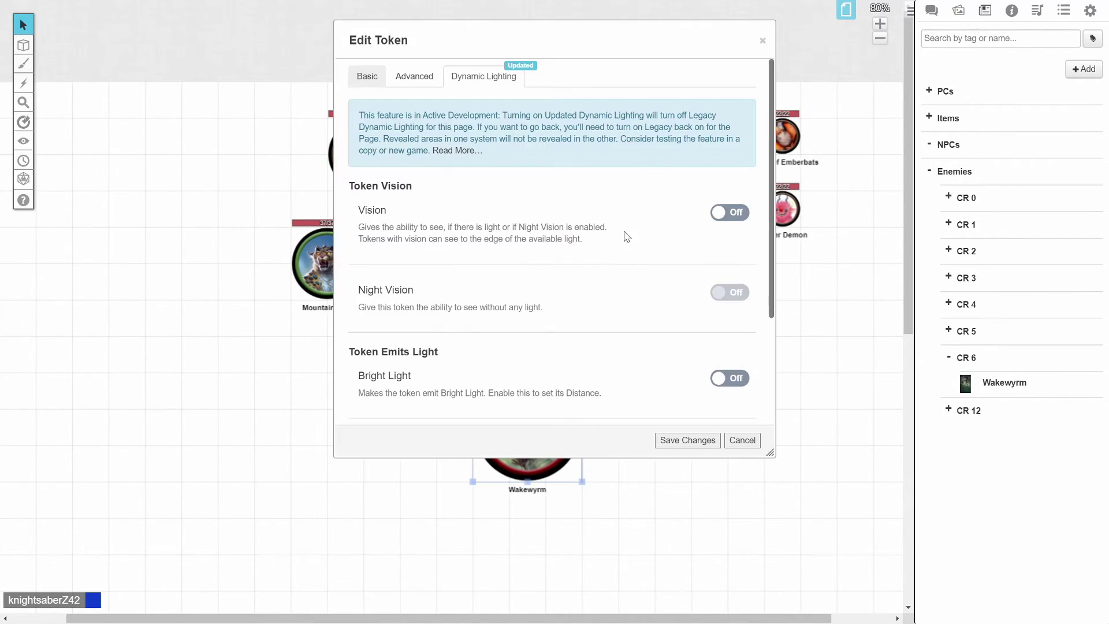
{"action": "left_click", "coordinate": [379, 81]}
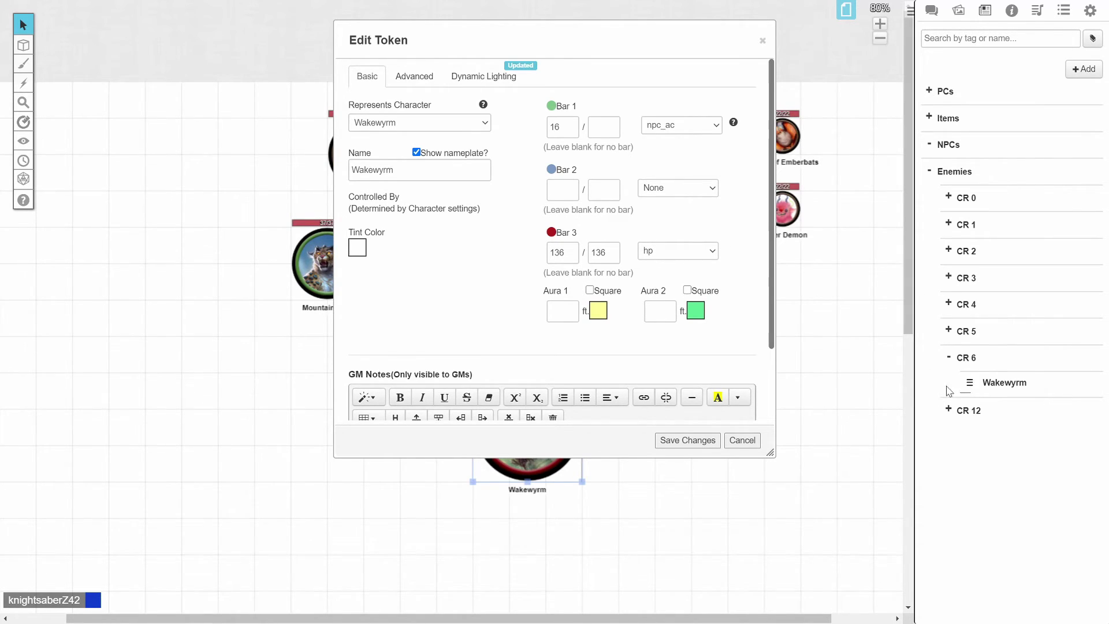
{"action": "left_click", "coordinate": [693, 442]}
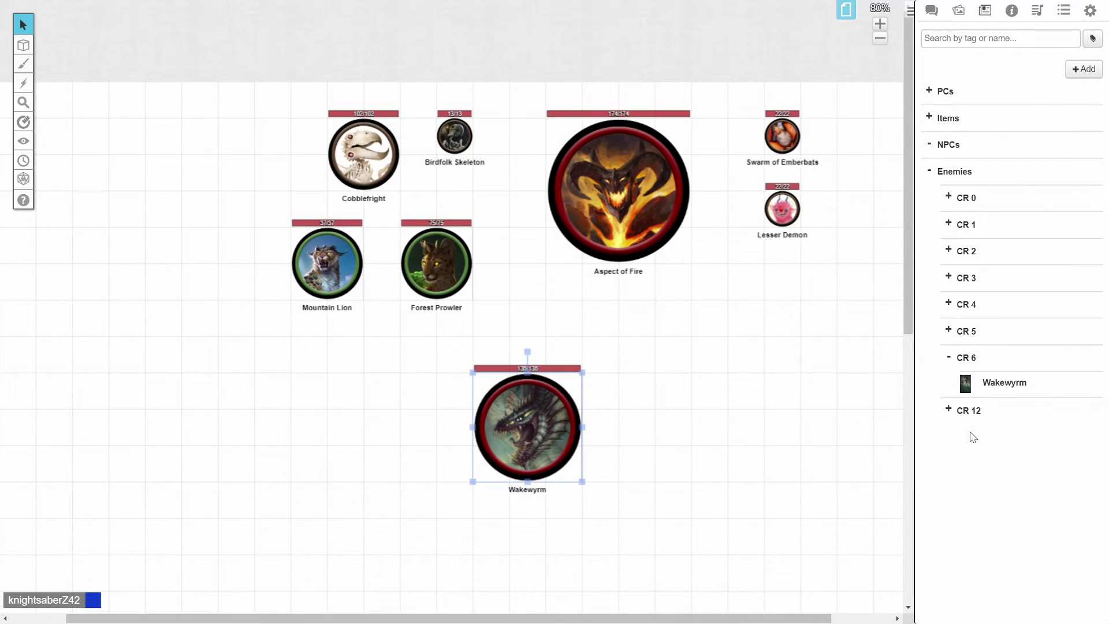
- Add a new character to the journal and save it with its generated name
{"action": "right_click", "coordinate": [971, 436]}
{"action": "left_click", "coordinate": [999, 492]}
{"action": "left_click", "coordinate": [1093, 72]}
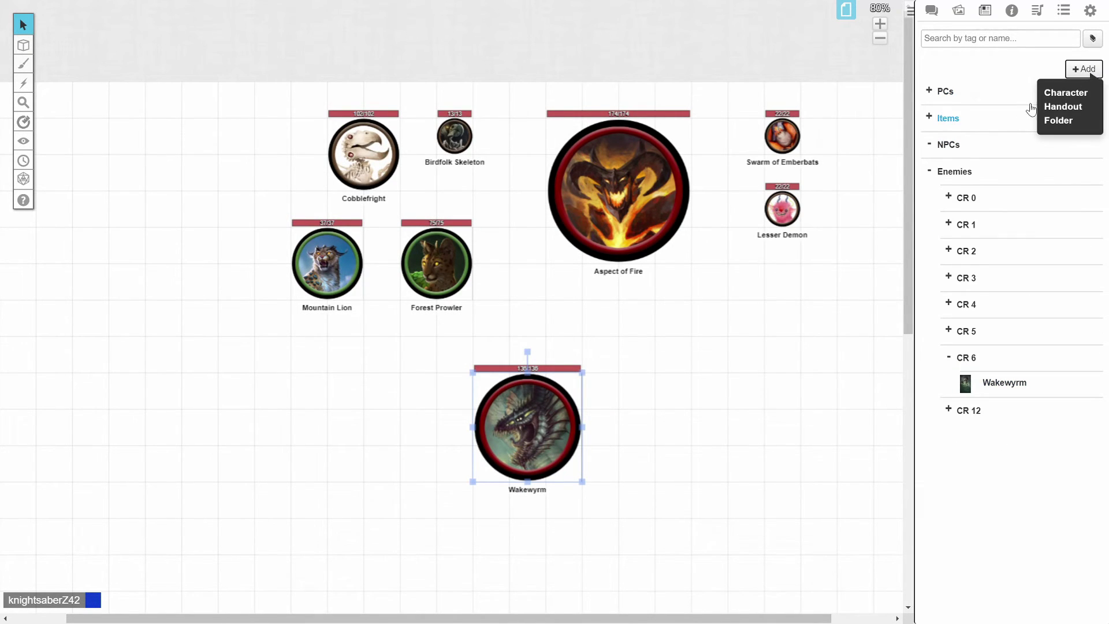
{"action": "left_click", "coordinate": [1065, 97]}
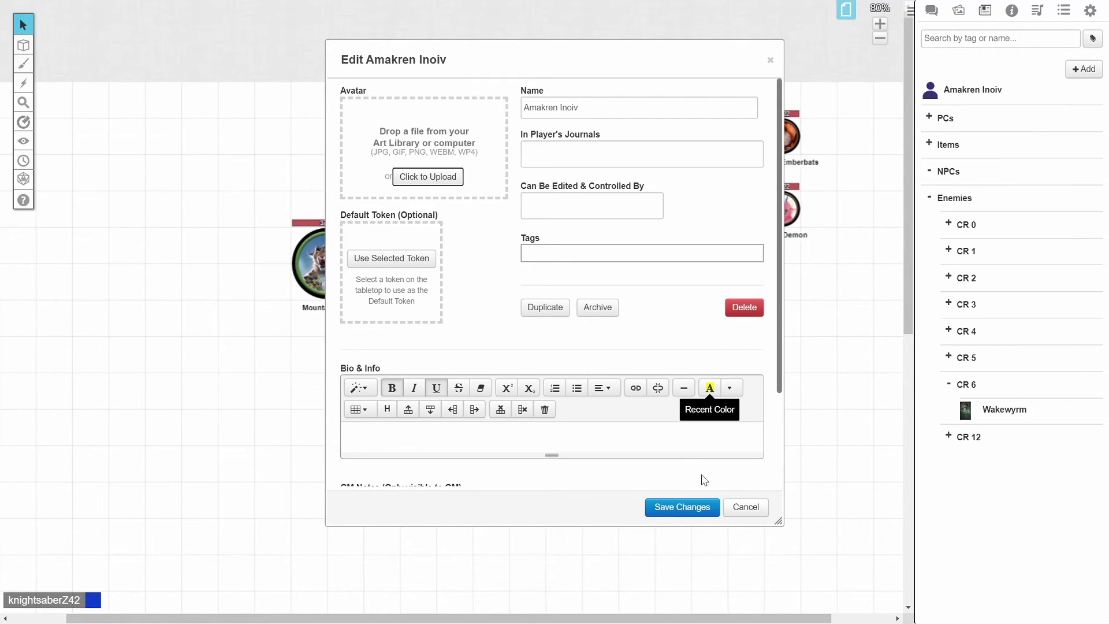
{"action": "left_click", "coordinate": [677, 516]}
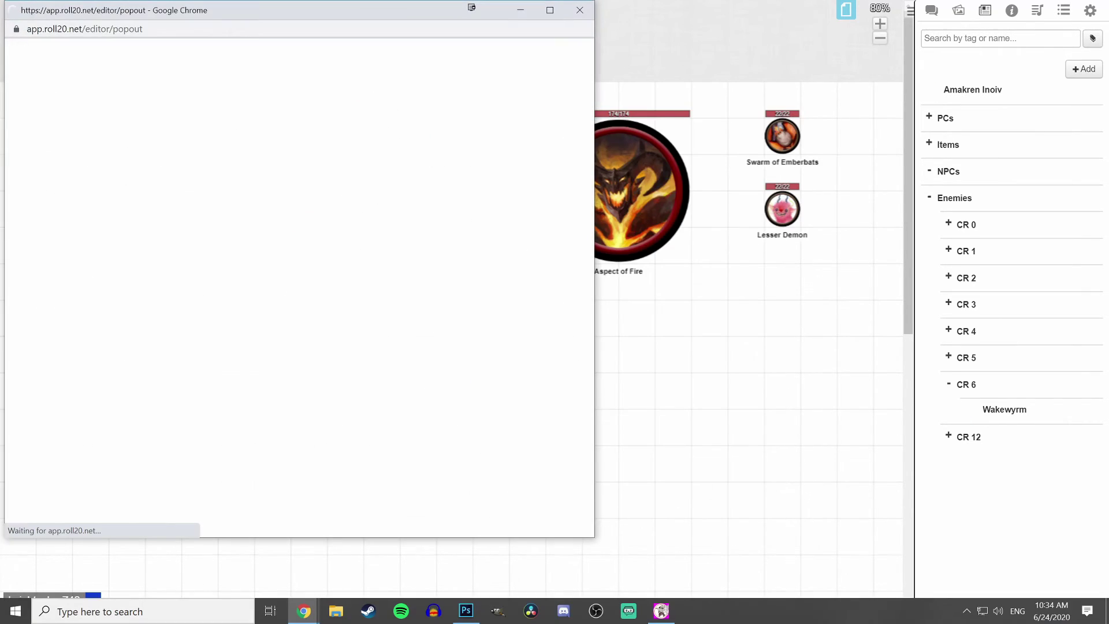
- Set the new character up as an NPC with armor class 10 and 400 hit points
{"action": "left_click", "coordinate": [96, 58]}
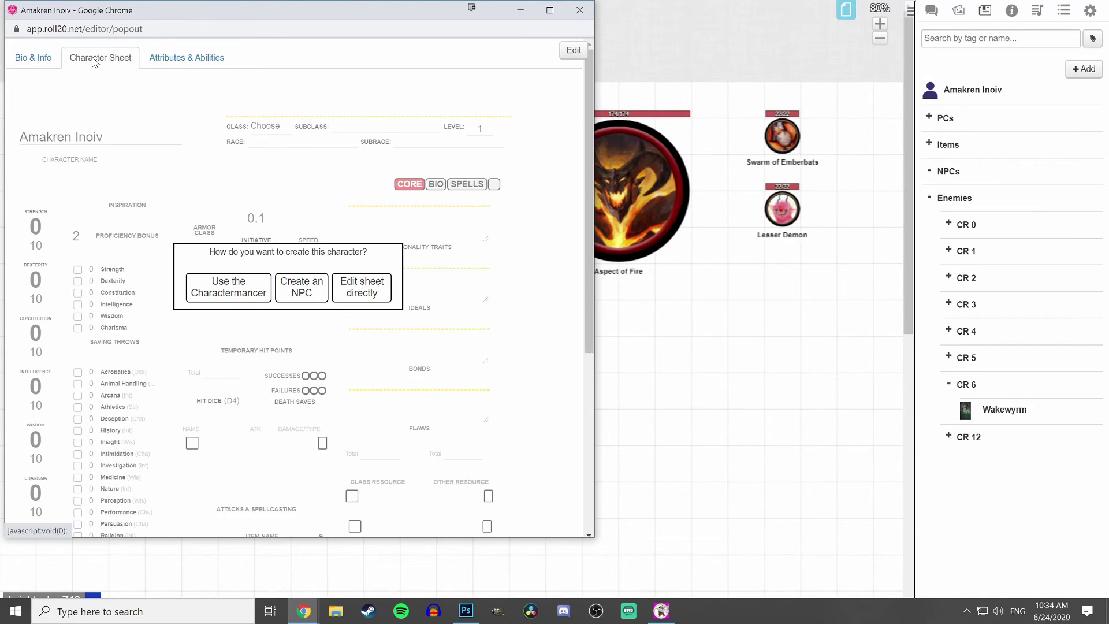
{"action": "left_click", "coordinate": [302, 289]}
{"action": "left_click", "coordinate": [66, 131]}
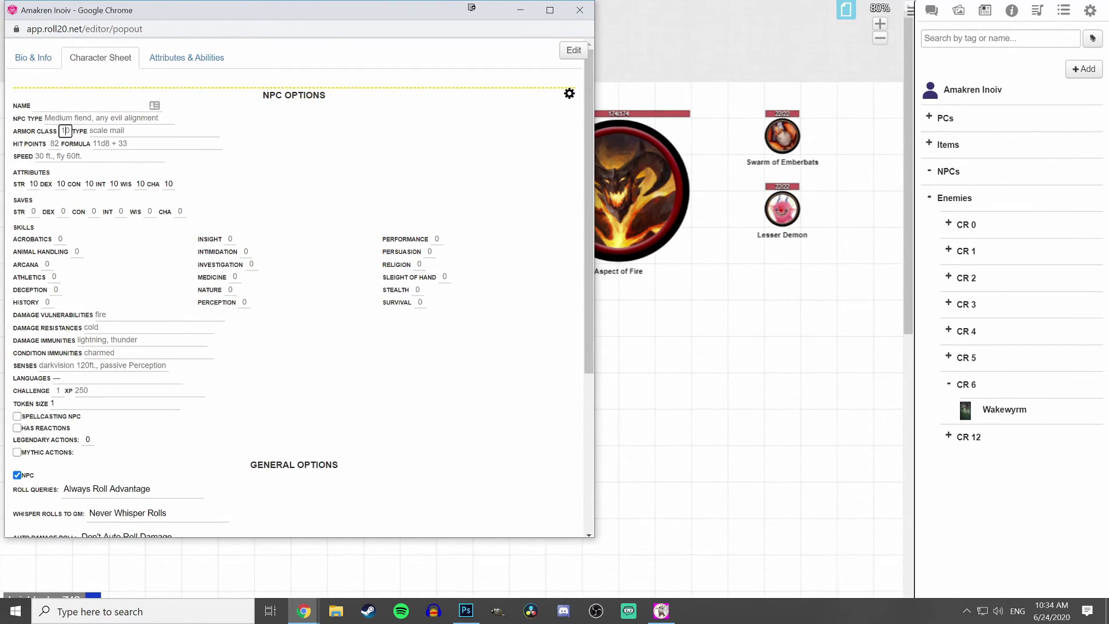
{"action": "key", "text": "Tab"}
{"action": "left_click", "coordinate": [53, 143]}
{"action": "left_click", "coordinate": [404, 181]}
- Name the NPC "Boogie Woogie" on its sheet, look over the remaining NPC options, and close the sheet
{"action": "left_click", "coordinate": [93, 106]}
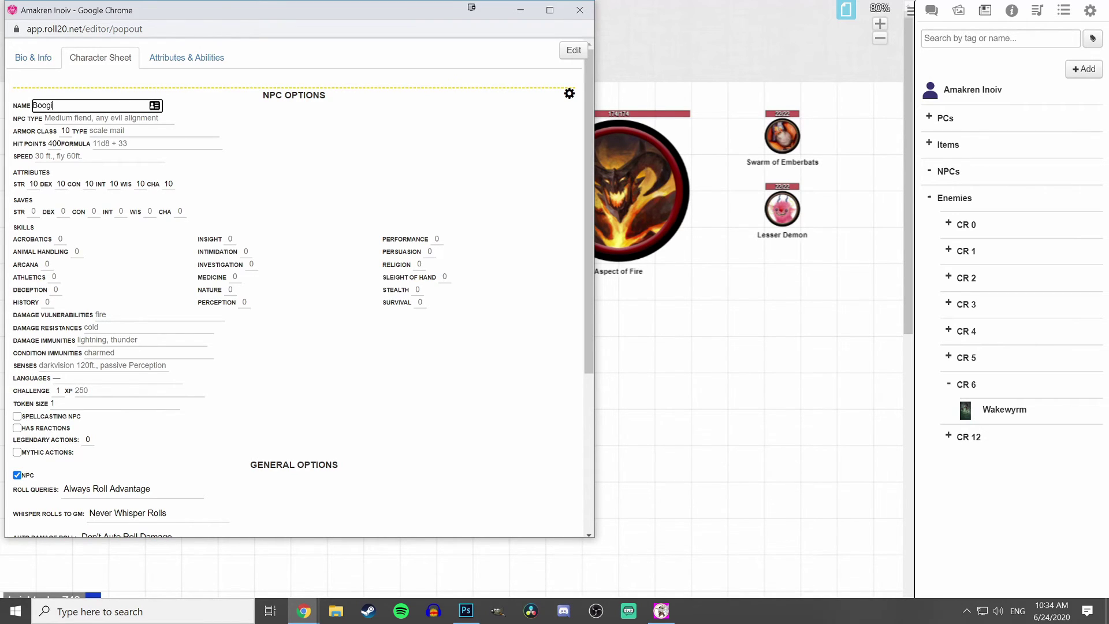
{"action": "type", "text": "Boogie Woogie"}
{"action": "key", "text": "Tab"}
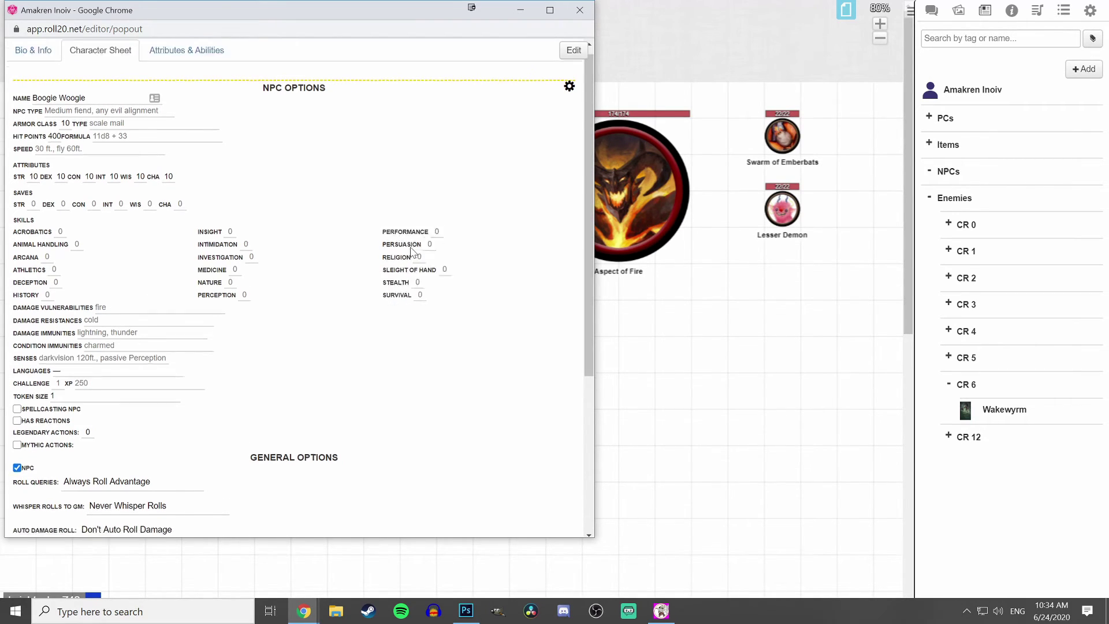
{"action": "scroll", "coordinate": [359, 268], "scroll_direction": "down", "scroll_amount": 4}
{"action": "scroll", "coordinate": [359, 268], "scroll_direction": "up", "scroll_amount": 4}
{"action": "scroll", "coordinate": [363, 270], "scroll_direction": "up", "scroll_amount": 1}
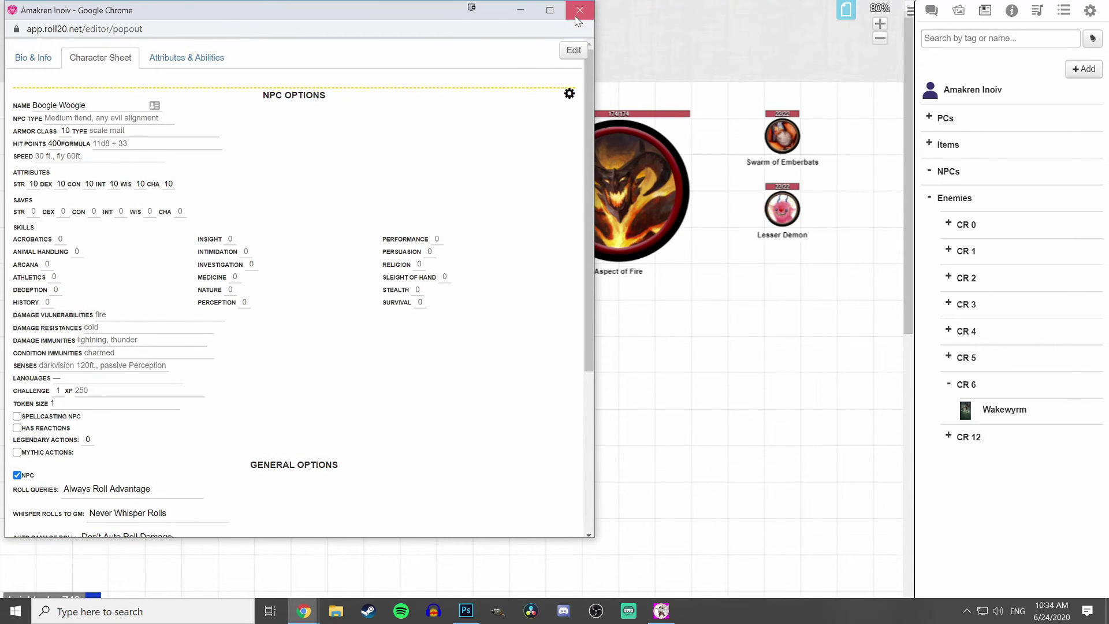
{"action": "left_click", "coordinate": [578, 14]}
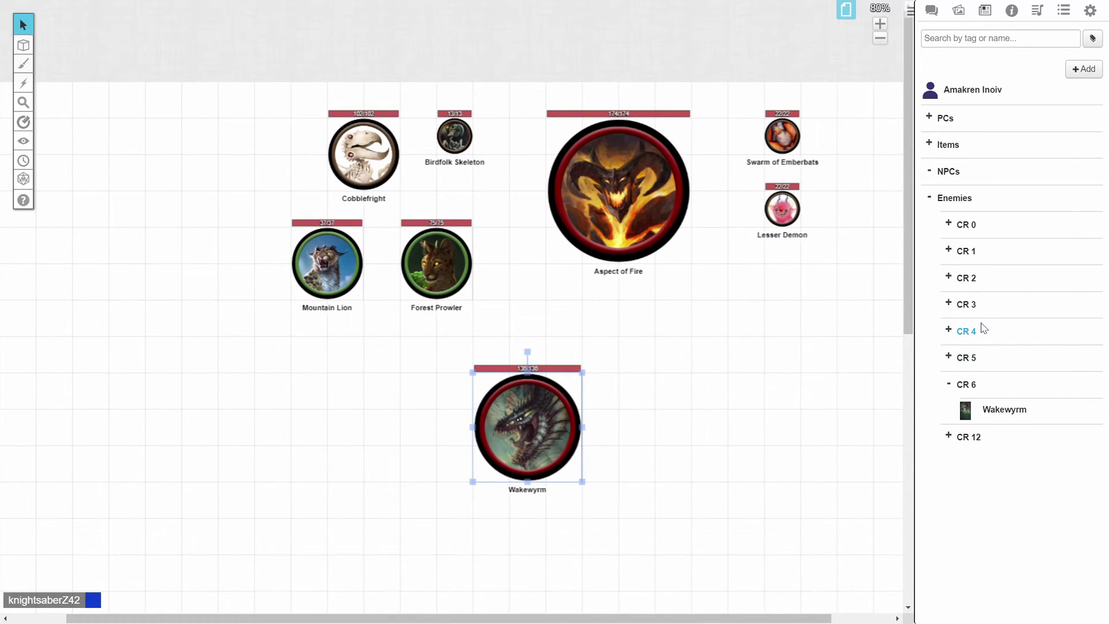
- Rename the new journal character as "Boogie Woogie" and save the changes
{"action": "left_click", "coordinate": [964, 91]}
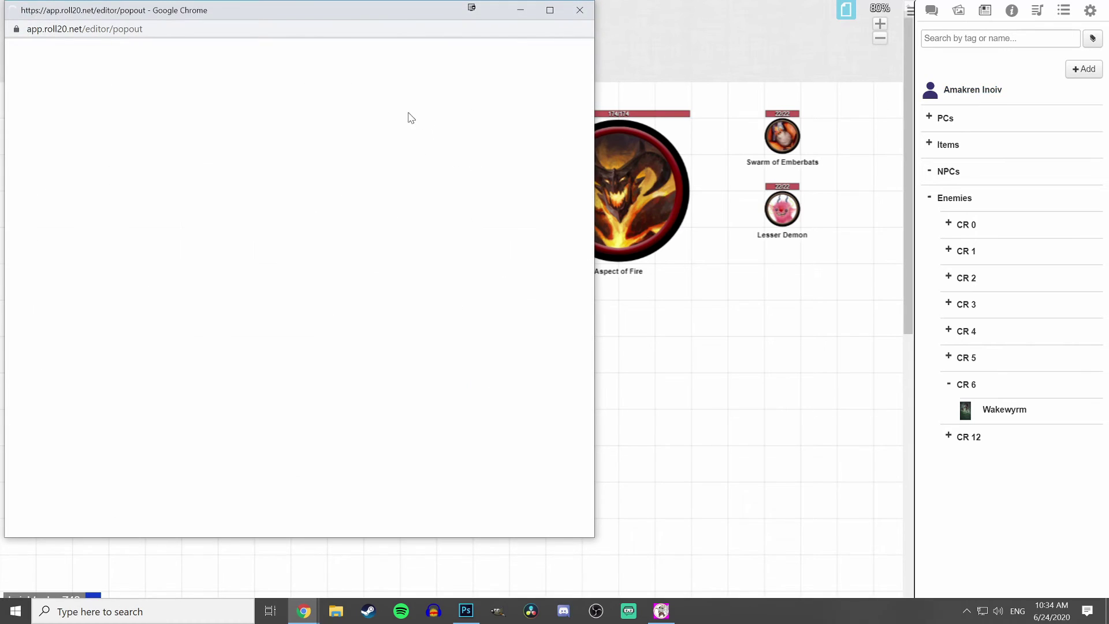
{"action": "left_click", "coordinate": [33, 57]}
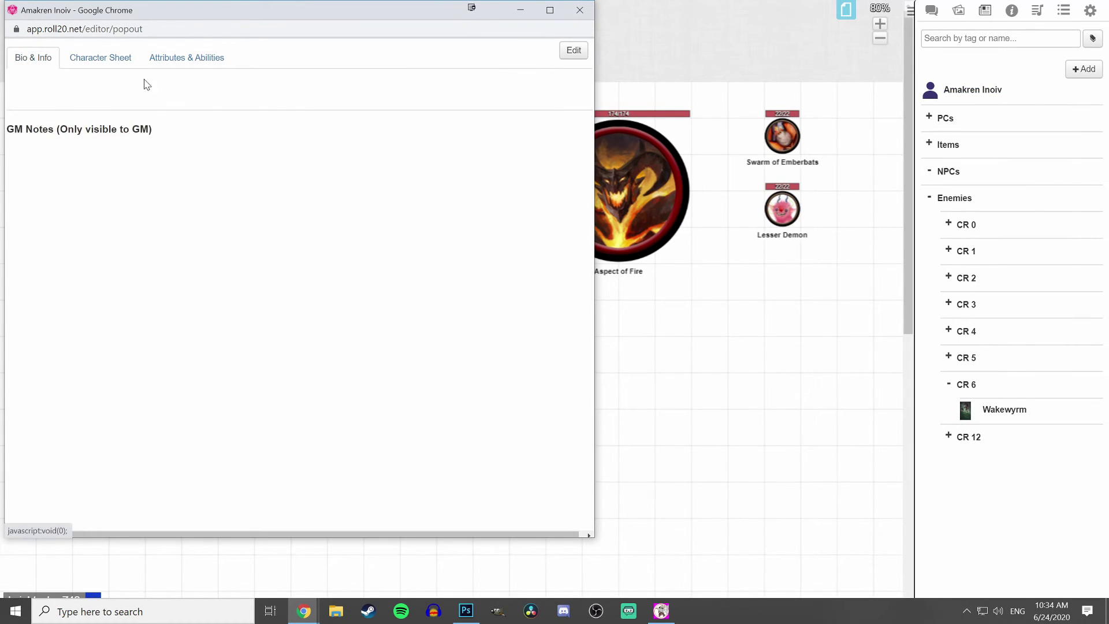
{"action": "left_click", "coordinate": [573, 50]}
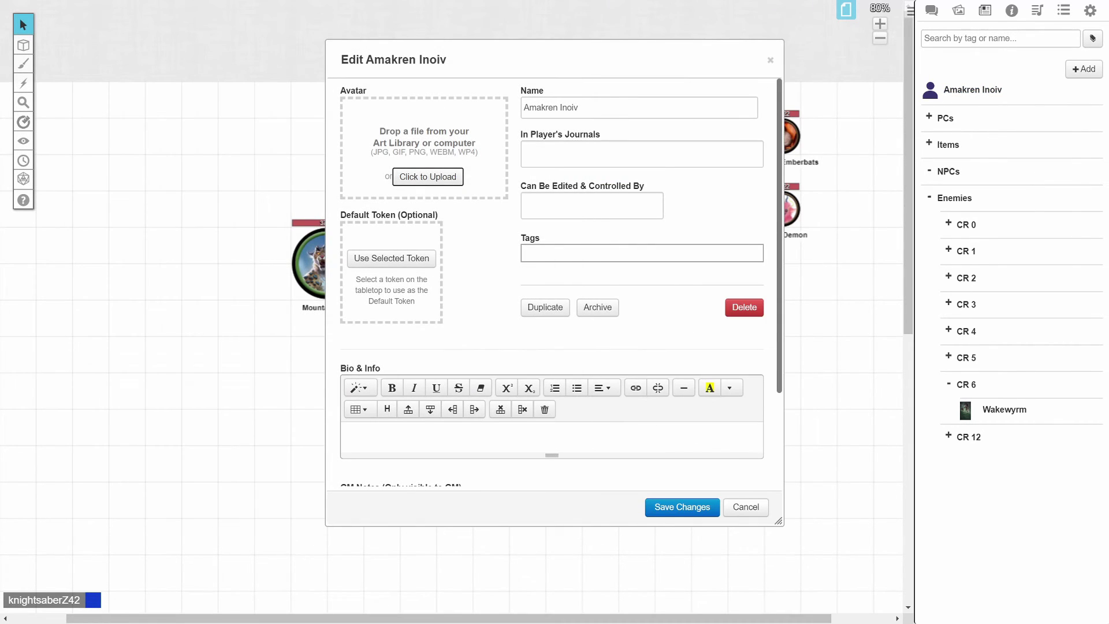
{"action": "double_click", "coordinate": [568, 108]}
{"action": "key", "text": "ctrl+a"}
{"action": "key", "text": "BackSpace"}
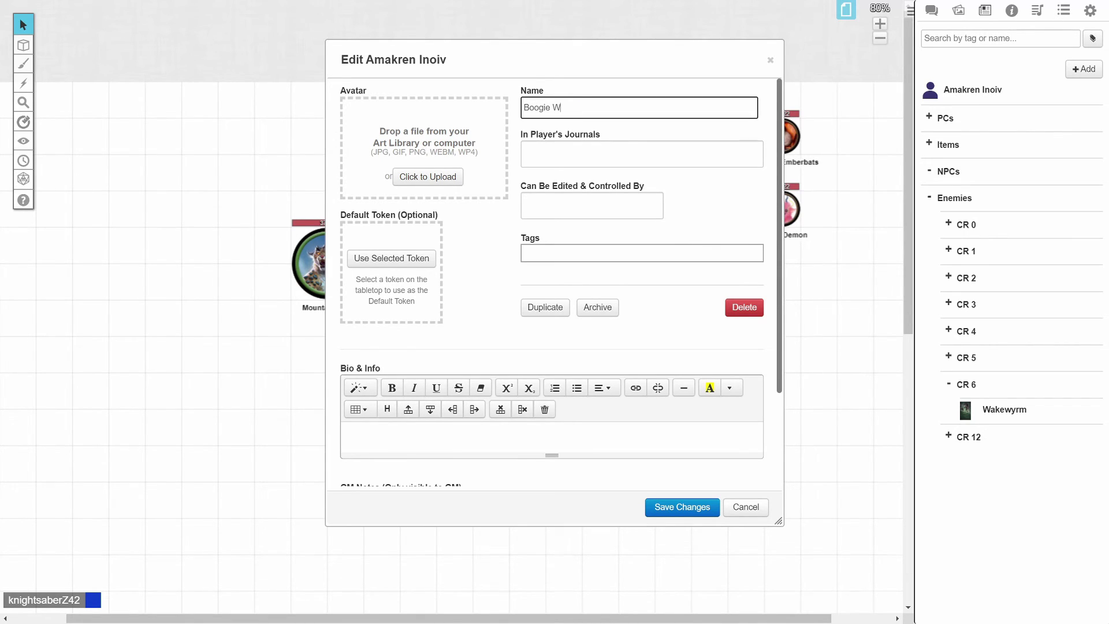
{"action": "left_click", "coordinate": [686, 518]}
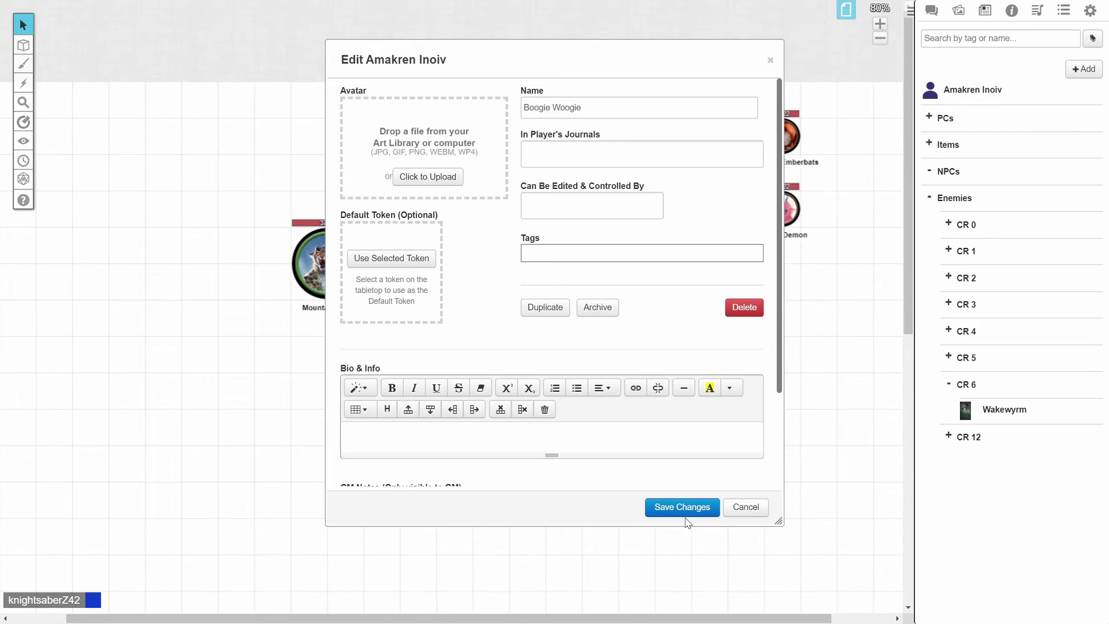
{"action": "left_click", "coordinate": [682, 508]}
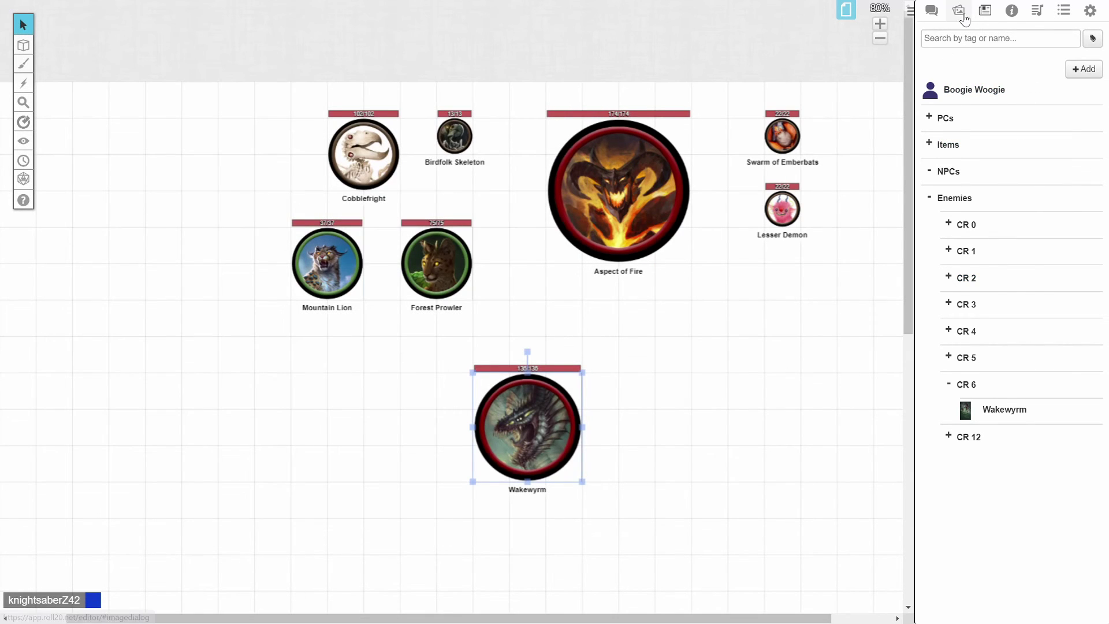
- Place a Star Wars token from the art library on the empty map area below and left of the Mountain Lion
{"action": "left_click", "coordinate": [959, 11]}
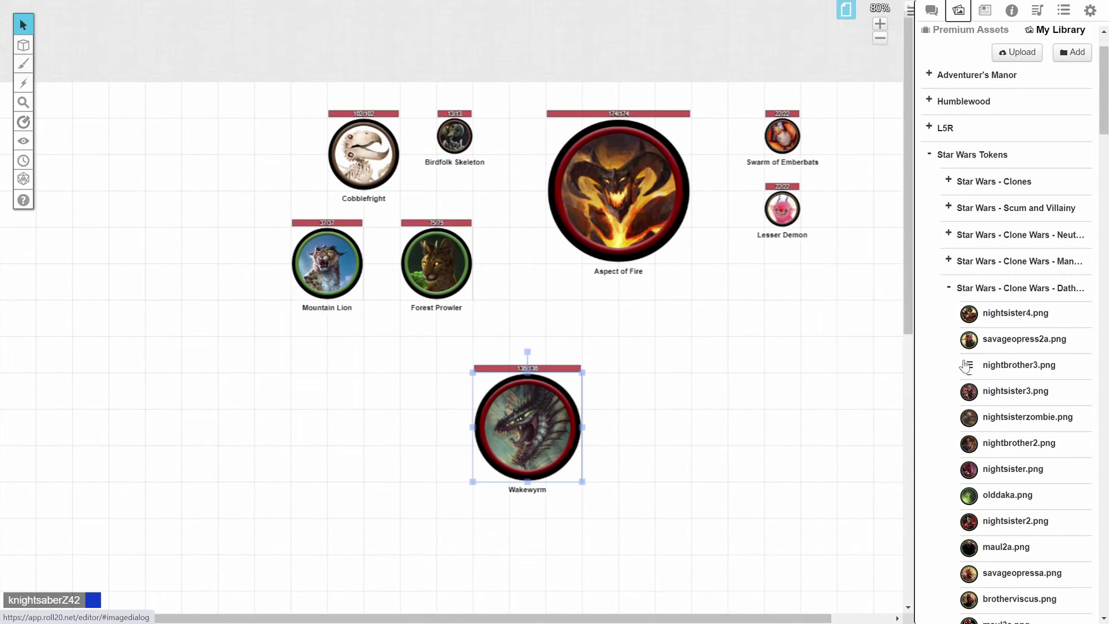
{"action": "mouse_move", "coordinate": [968, 391]}
{"action": "left_mouse_down"}
{"action": "mouse_move", "coordinate": [961, 398]}
{"action": "mouse_move", "coordinate": [965, 389]}
{"action": "left_mouse_up"}
{"action": "left_click_drag", "start_coordinate": [977, 322], "coordinate": [213, 420]}
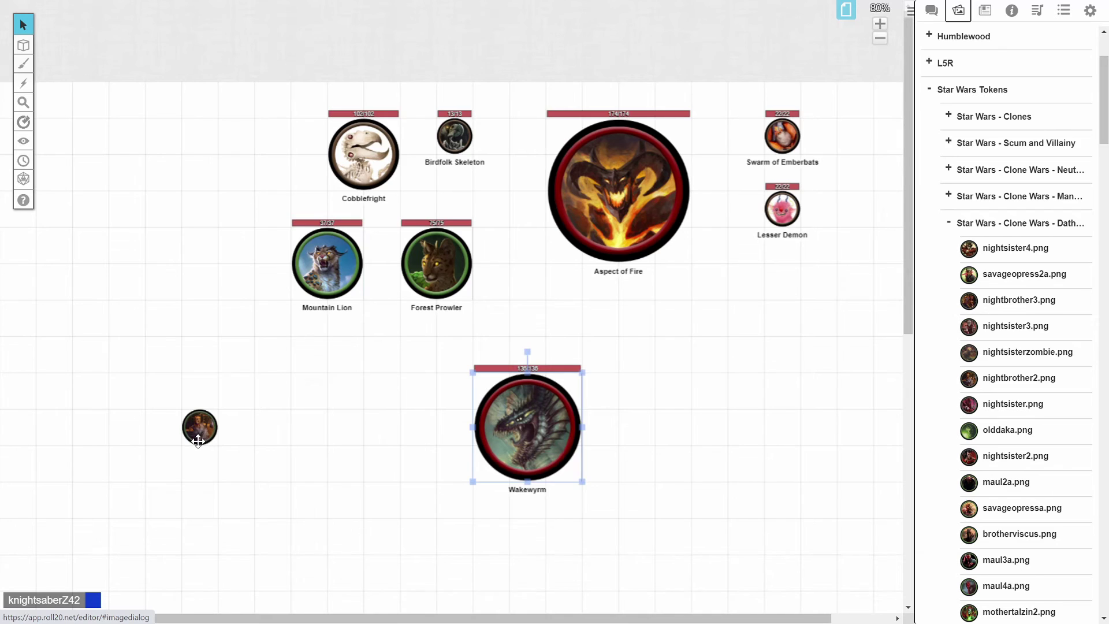
- Make the newly placed token represent the Boogie Woogie character and show its nameplate
{"action": "left_click", "coordinate": [199, 428]}
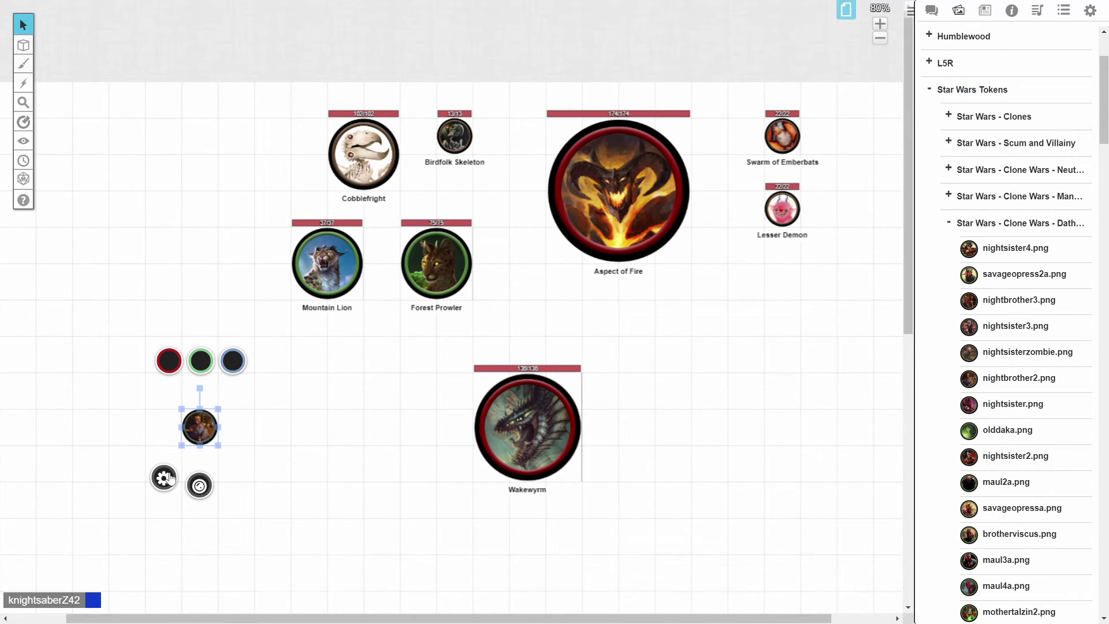
{"action": "left_click", "coordinate": [200, 434]}
{"action": "double_click", "coordinate": [200, 434]}
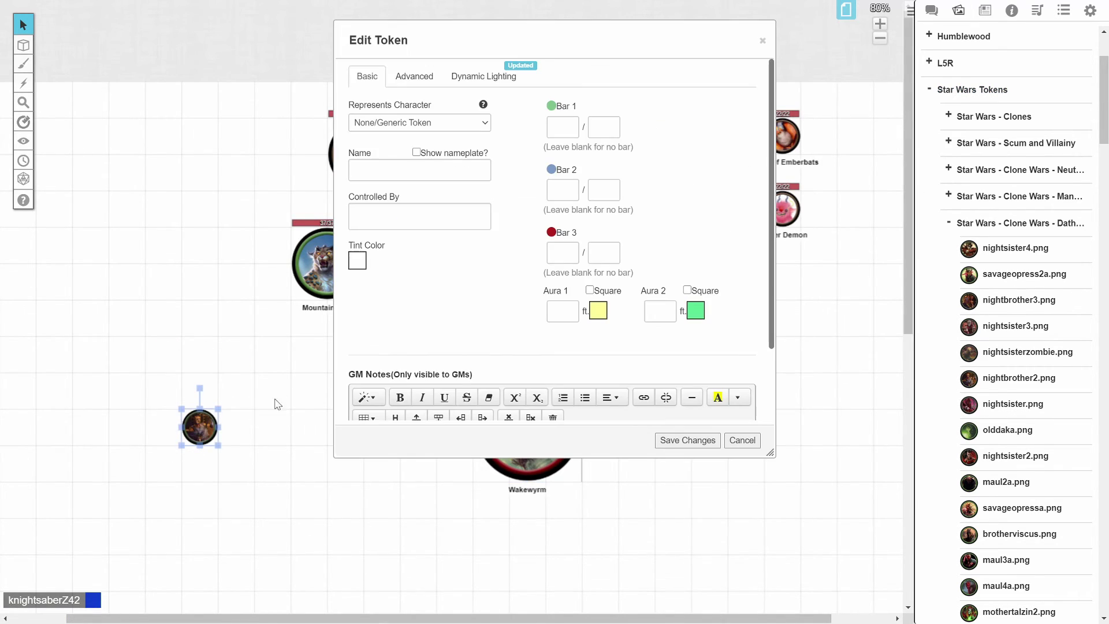
{"action": "left_click", "coordinate": [420, 125]}
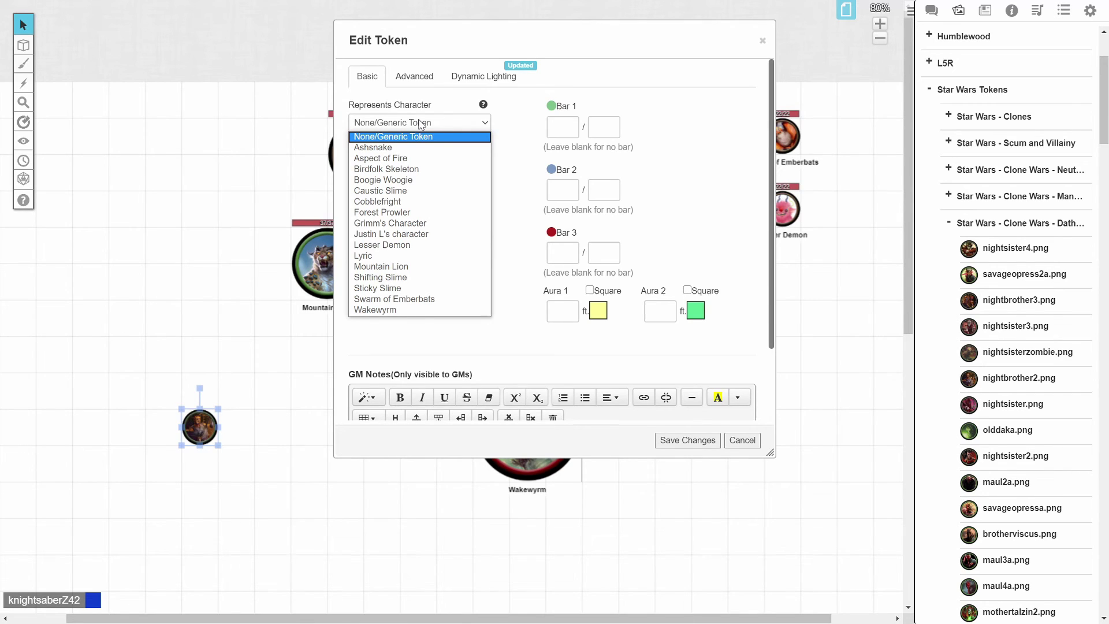
{"action": "left_click", "coordinate": [379, 181]}
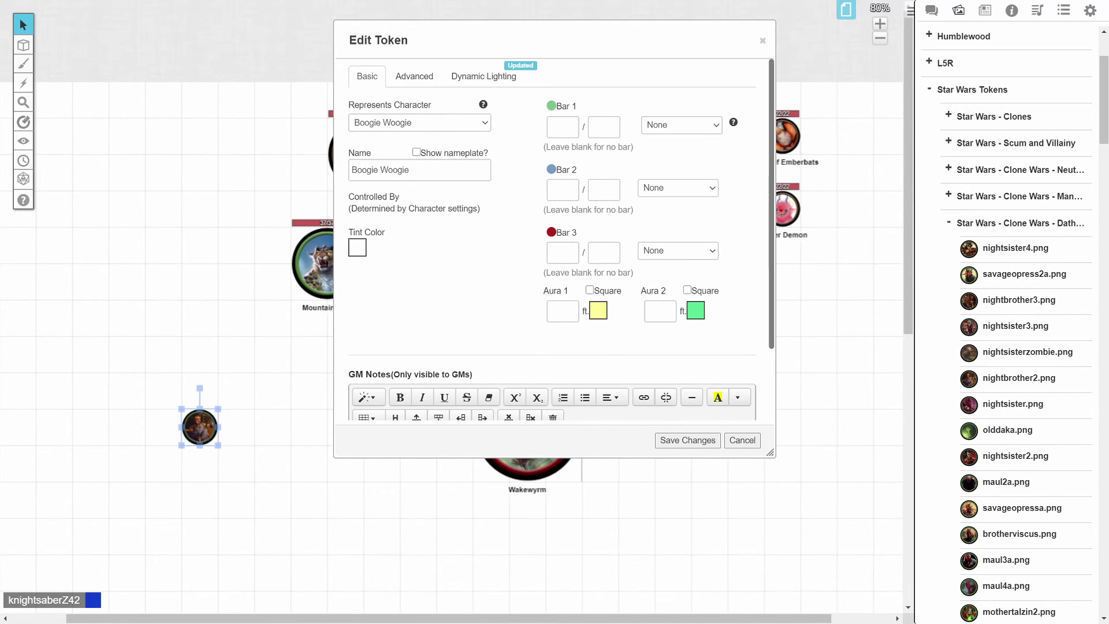
{"action": "left_click", "coordinate": [416, 152]}
- Link Bar 1 of the Boogie Woogie token to the npc_ac attribute
{"action": "left_click", "coordinate": [667, 126]}
{"action": "scroll", "coordinate": [665, 226], "scroll_direction": "down", "scroll_amount": 10}
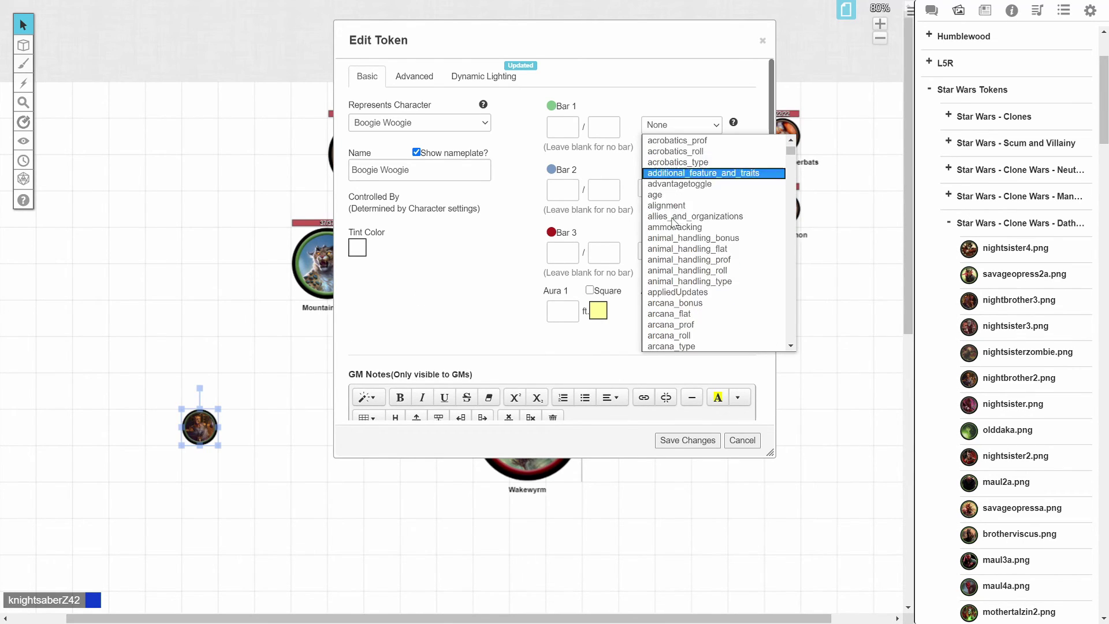
{"action": "scroll", "coordinate": [662, 227], "scroll_direction": "down", "scroll_amount": 10}
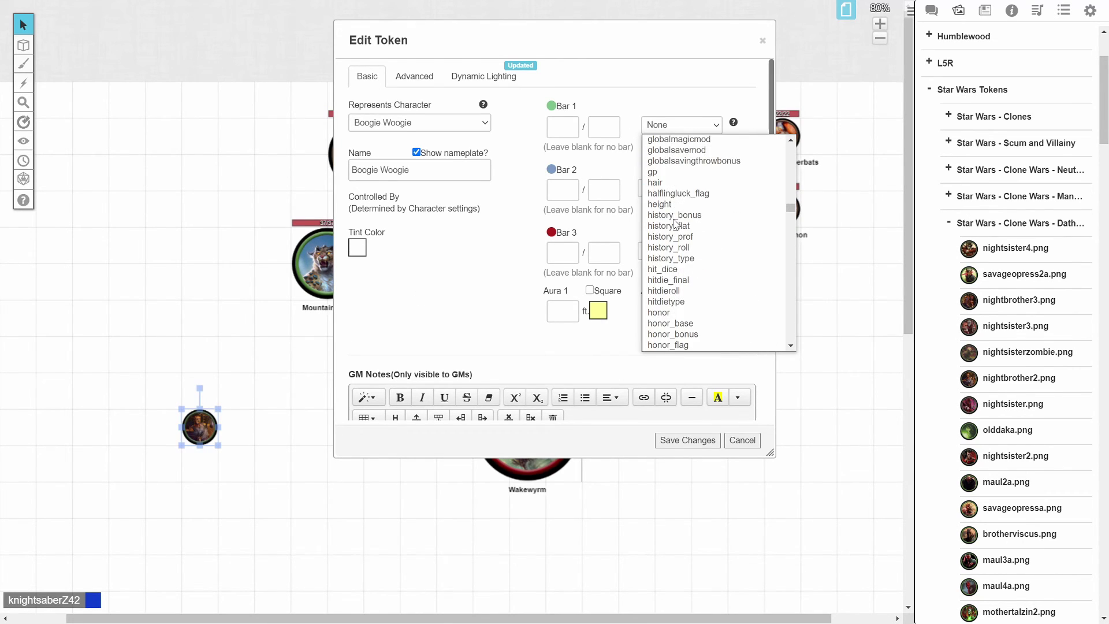
{"action": "scroll", "coordinate": [674, 224], "scroll_direction": "down", "scroll_amount": 10}
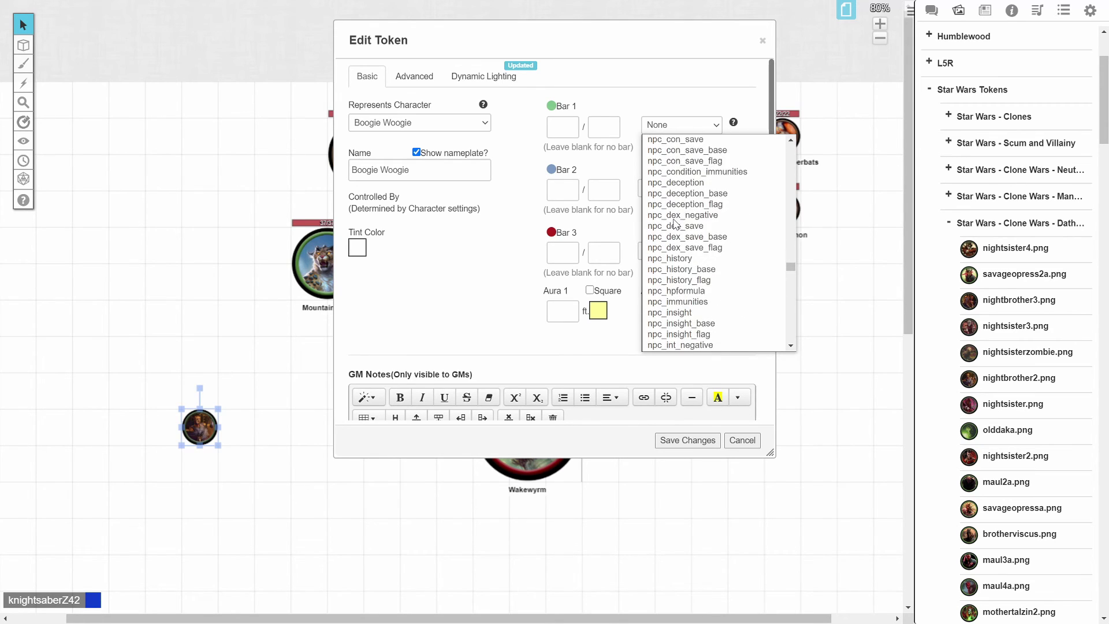
{"action": "left_click", "coordinate": [675, 183]}
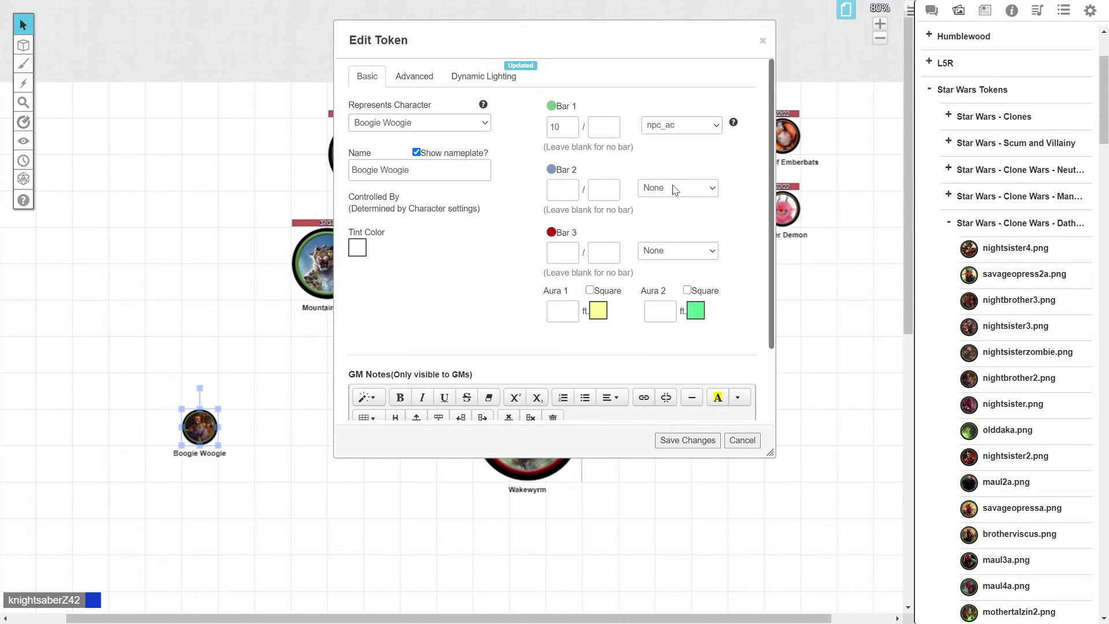
- Link the Boogie Woogie token's Bar 3 to the hp attribute with a current value of 400, and save the token
{"action": "left_click", "coordinate": [644, 254]}
{"action": "scroll", "coordinate": [668, 370], "scroll_direction": "down", "scroll_amount": 10}
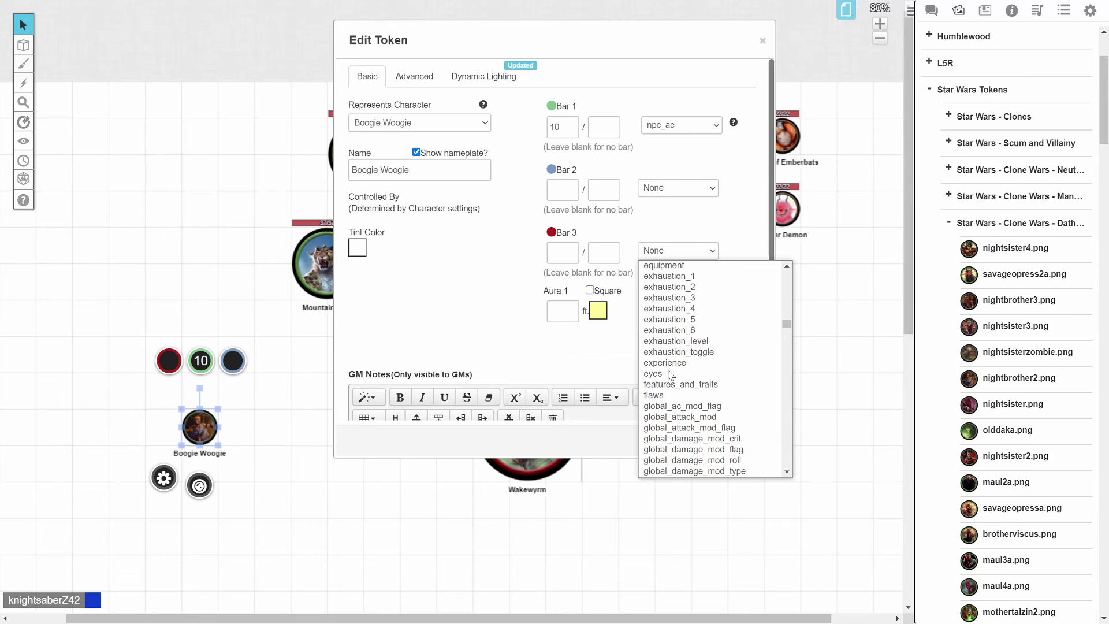
{"action": "scroll", "coordinate": [670, 358], "scroll_direction": "down", "scroll_amount": 6}
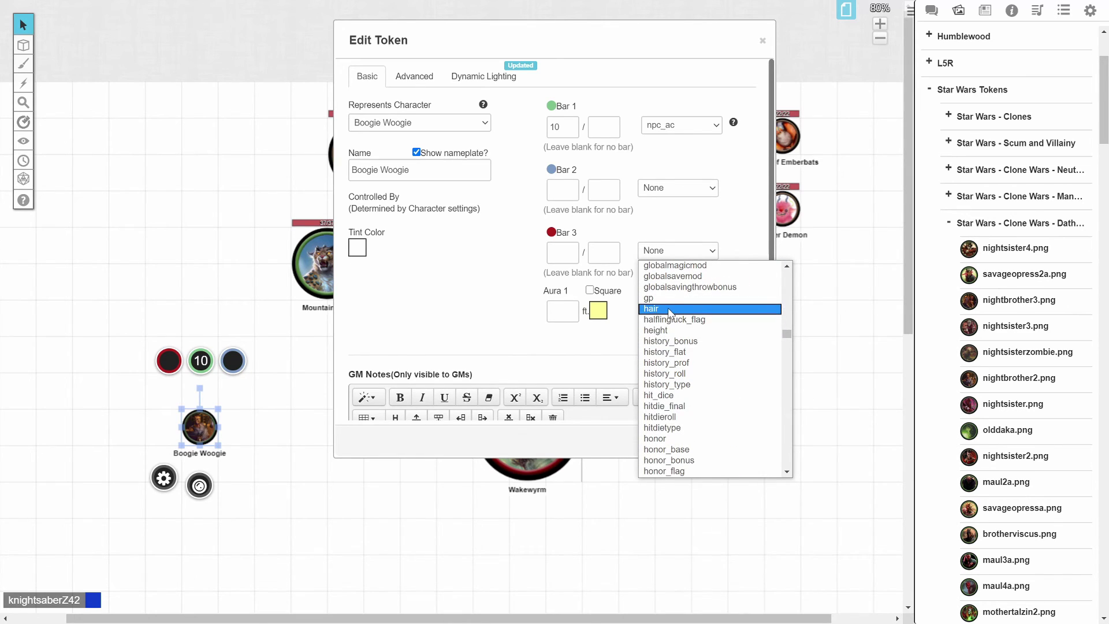
{"action": "scroll", "coordinate": [682, 400], "scroll_direction": "down", "scroll_amount": 3}
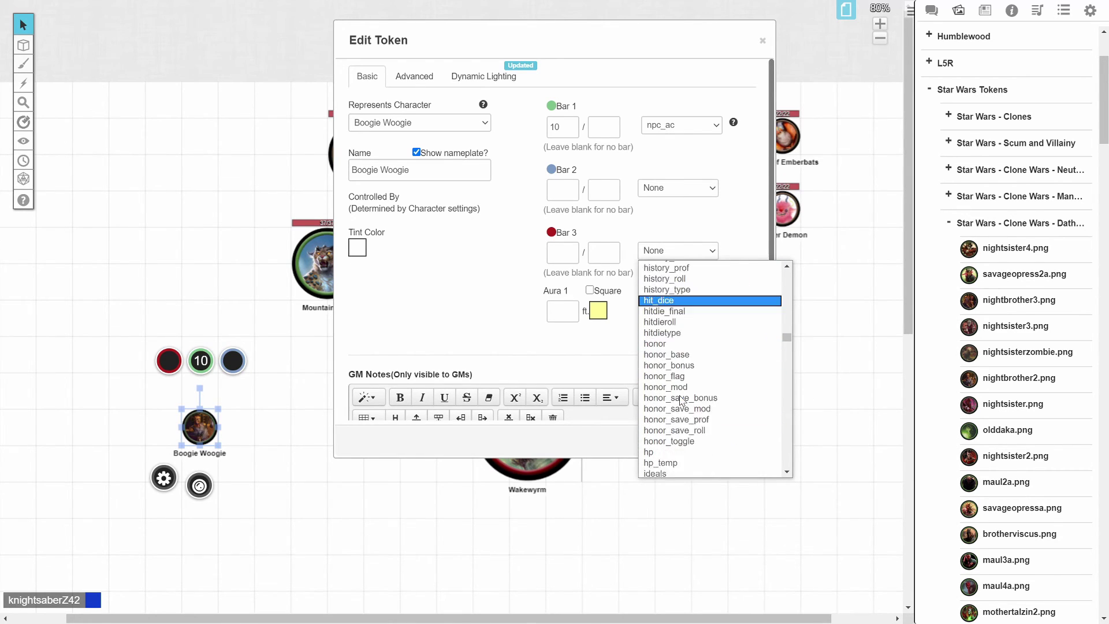
{"action": "scroll", "coordinate": [679, 412], "scroll_direction": "down", "scroll_amount": 1}
{"action": "left_click", "coordinate": [674, 418]}
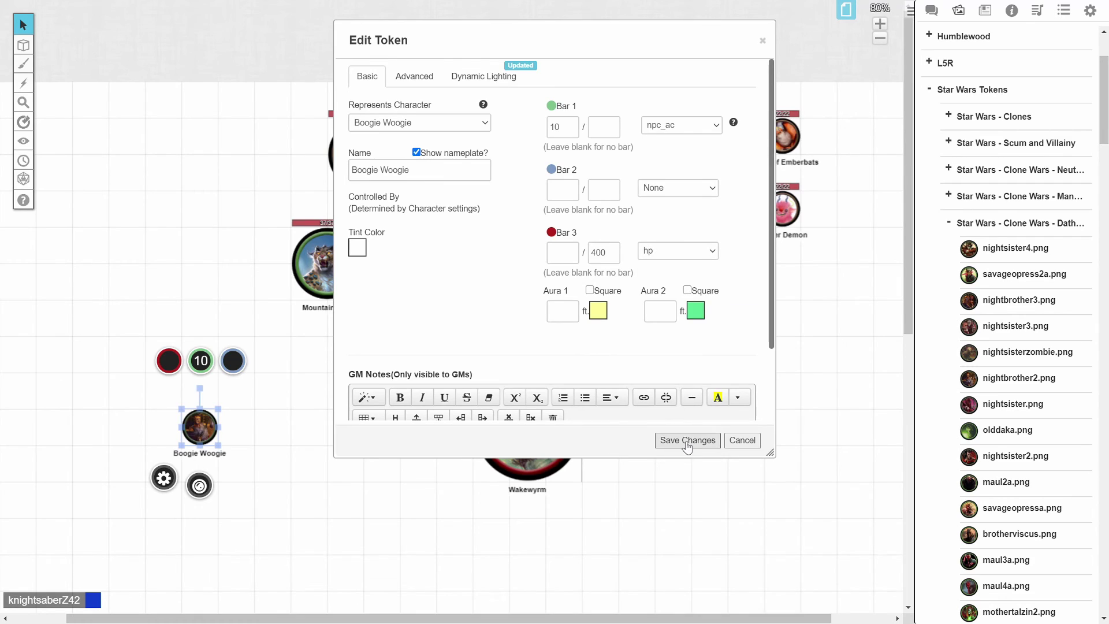
{"action": "left_click", "coordinate": [563, 253]}
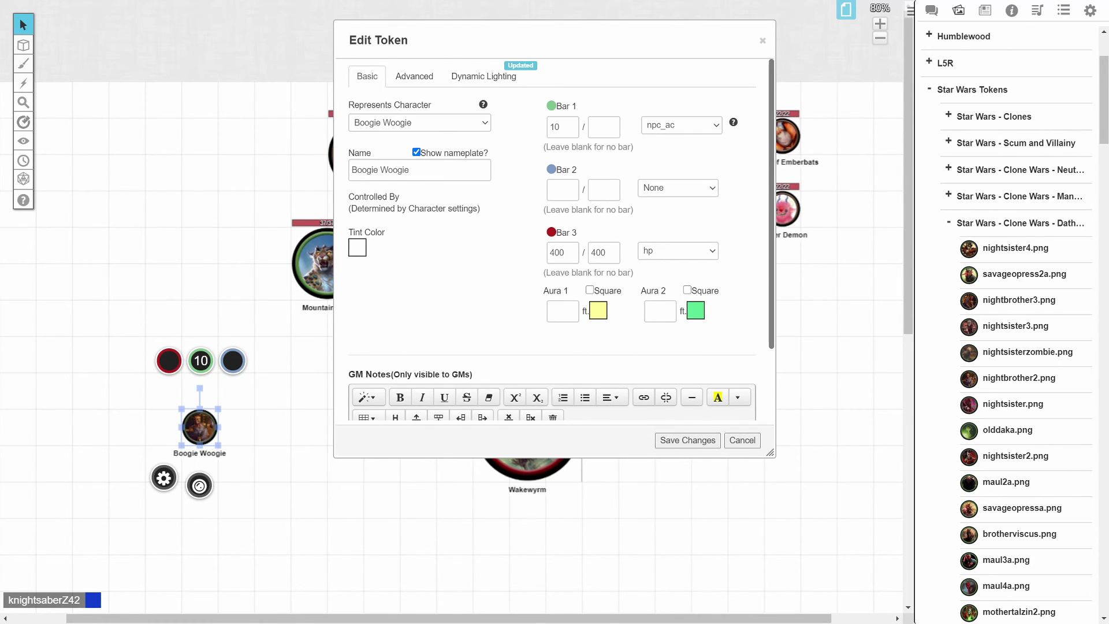
{"action": "left_click", "coordinate": [687, 440]}
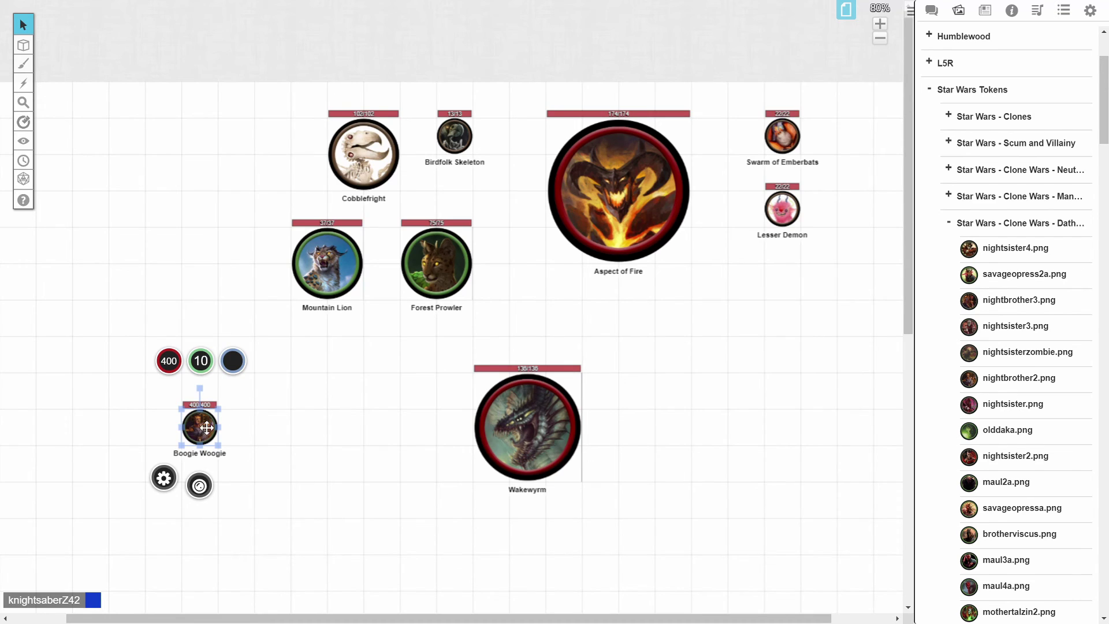
- Show the journal entries, then review the Boogie Woogie token's settings, close them and deselect the token
{"action": "left_click", "coordinate": [948, 222]}
{"action": "left_click", "coordinate": [984, 10]}
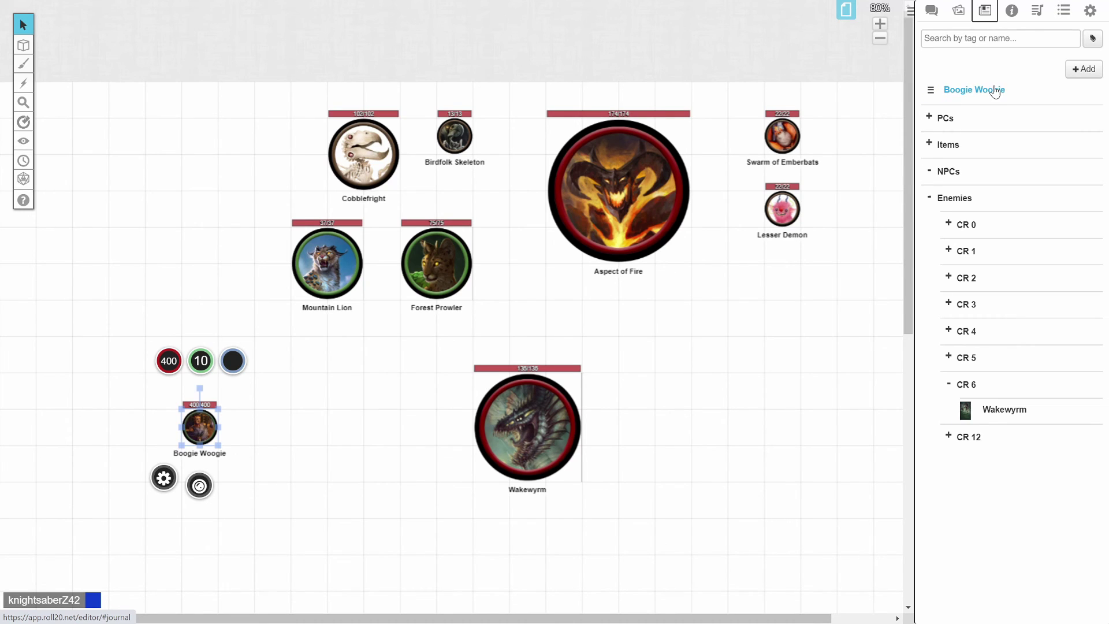
{"action": "double_click", "coordinate": [199, 427]}
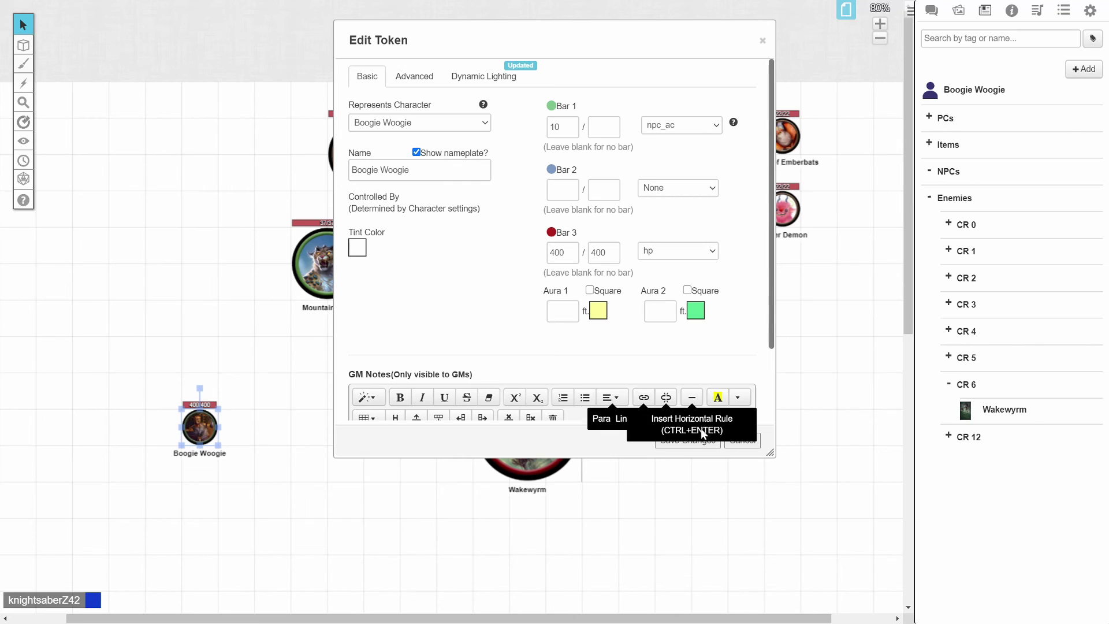
{"action": "left_click", "coordinate": [687, 440]}
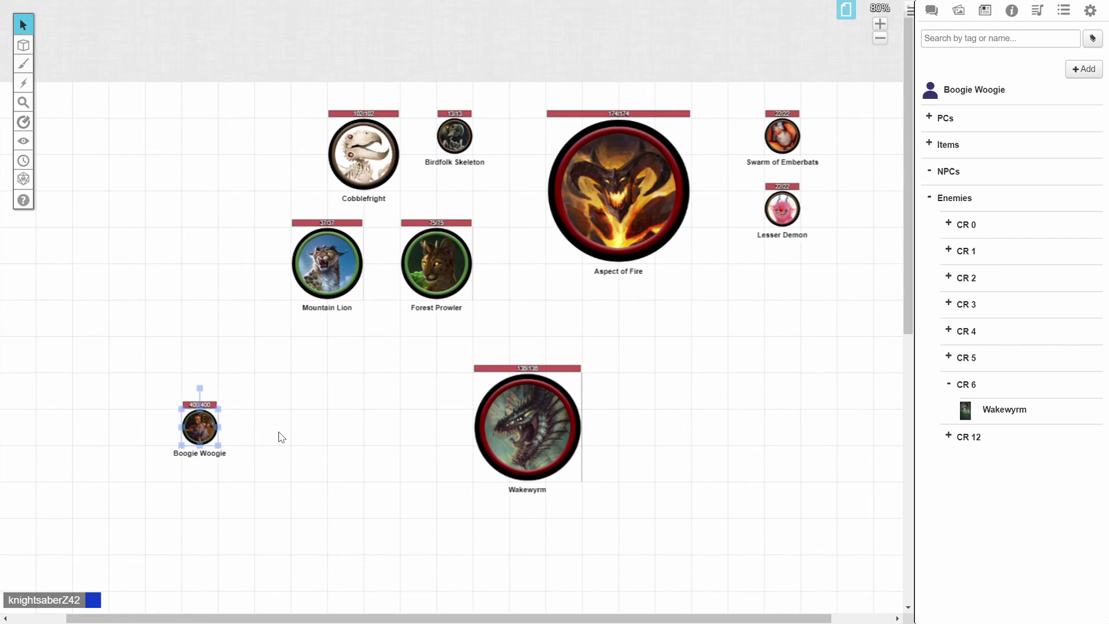
{"action": "left_click", "coordinate": [280, 437]}
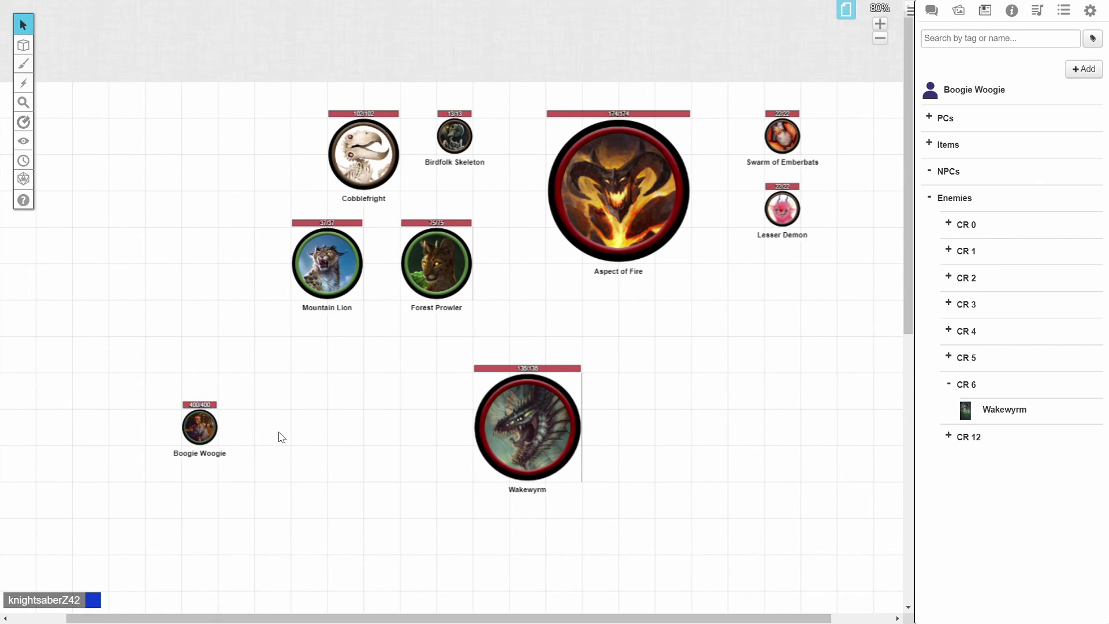